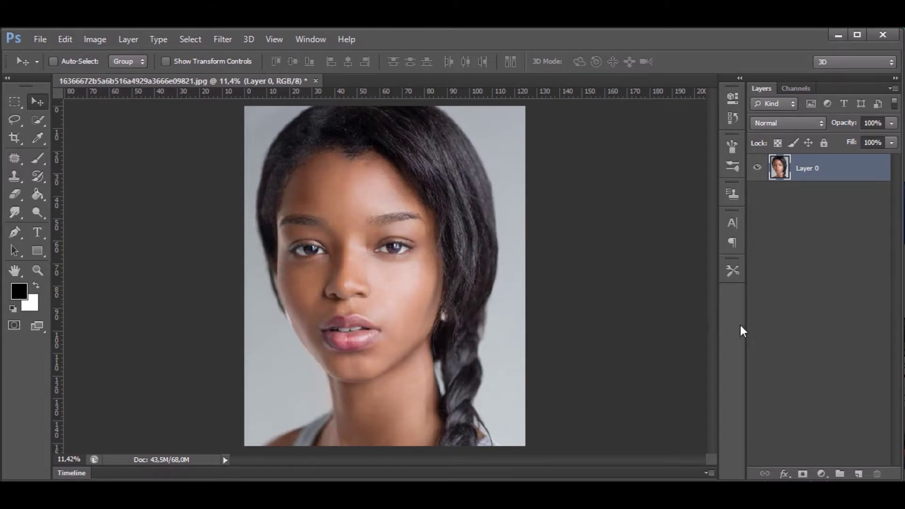
Add a new empty layer and sample the cheek's brown skin tone as the paint colour.
key(ctrl+plus)
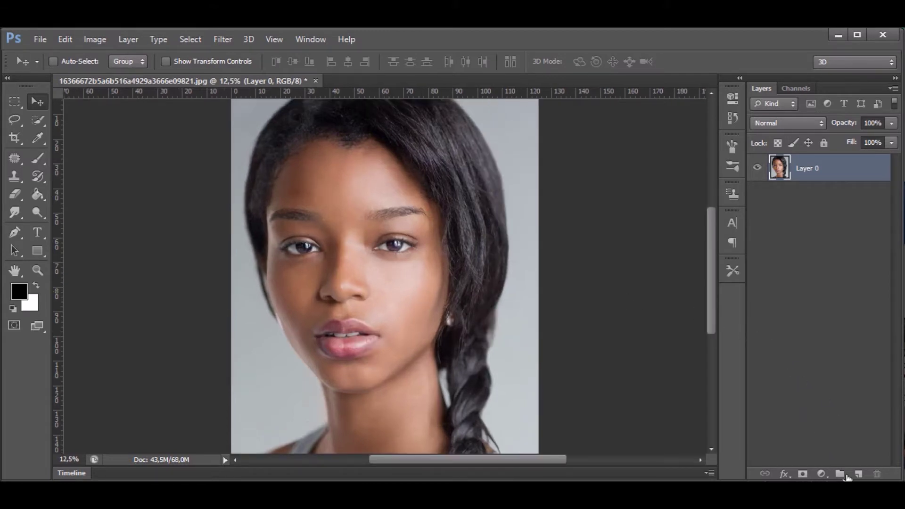
click(858, 474)
key(ctrl+plus)
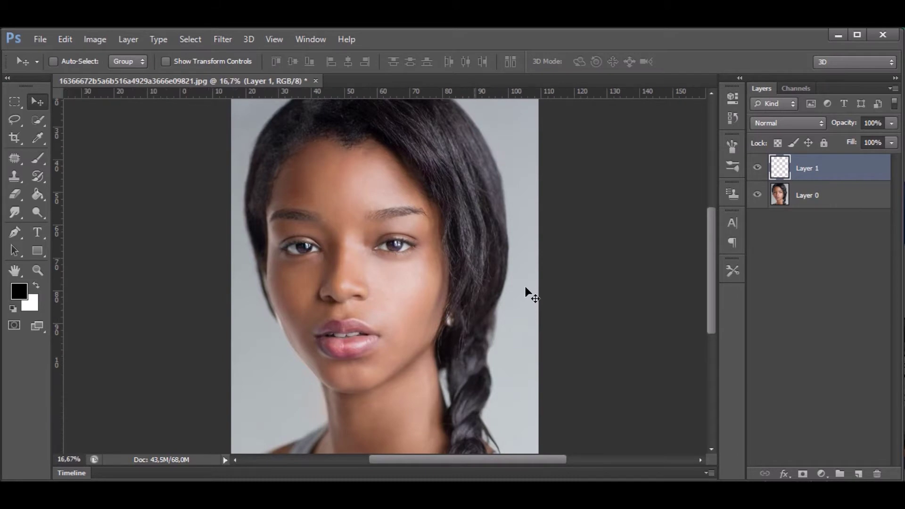
key(ctrl+plus)
drag(520, 284, 560, 306)
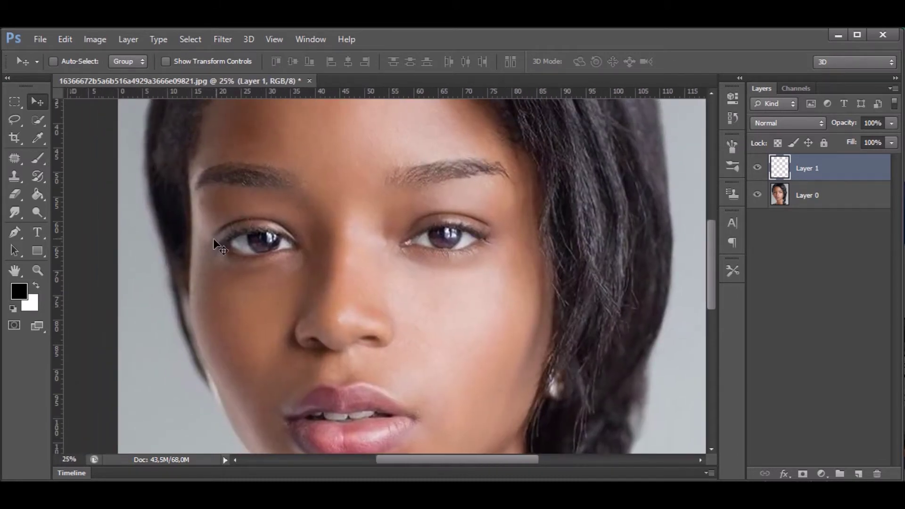
click(40, 137)
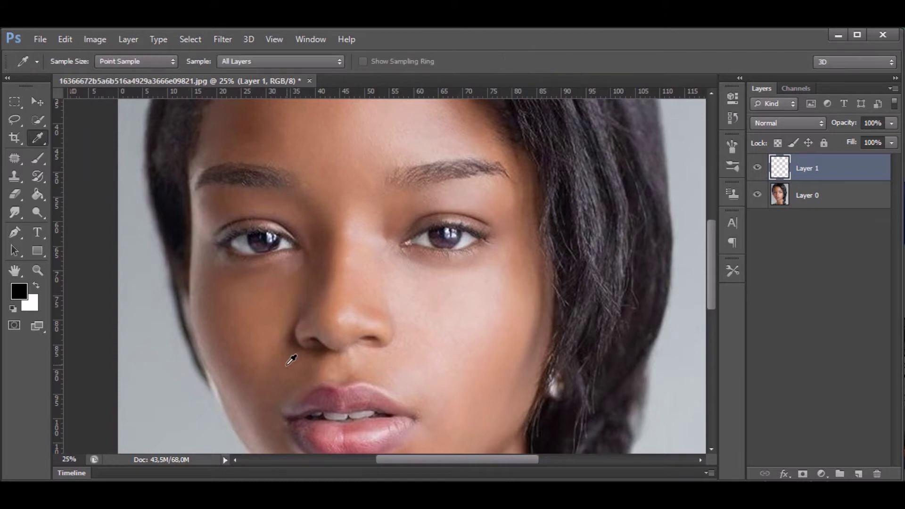
click(270, 326)
Set the soft Brush to 30% opacity, 30% flow and size 500.
click(33, 161)
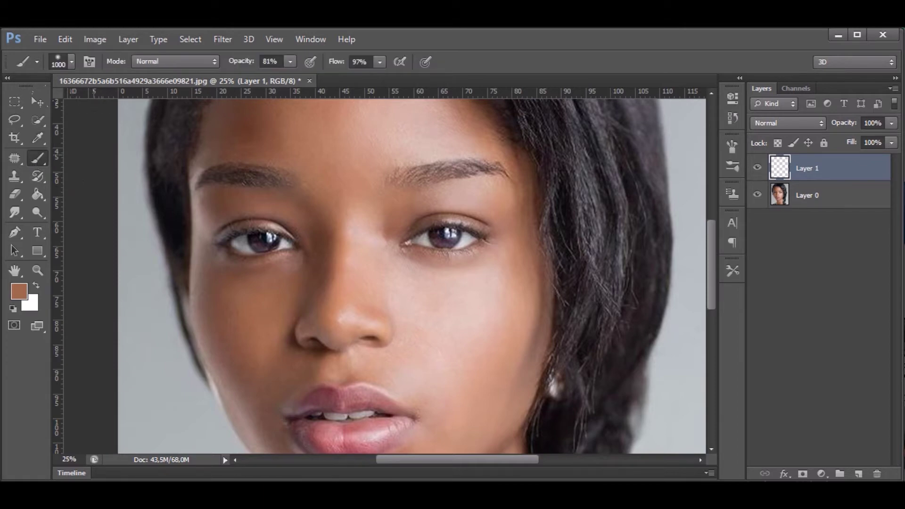
click(291, 62)
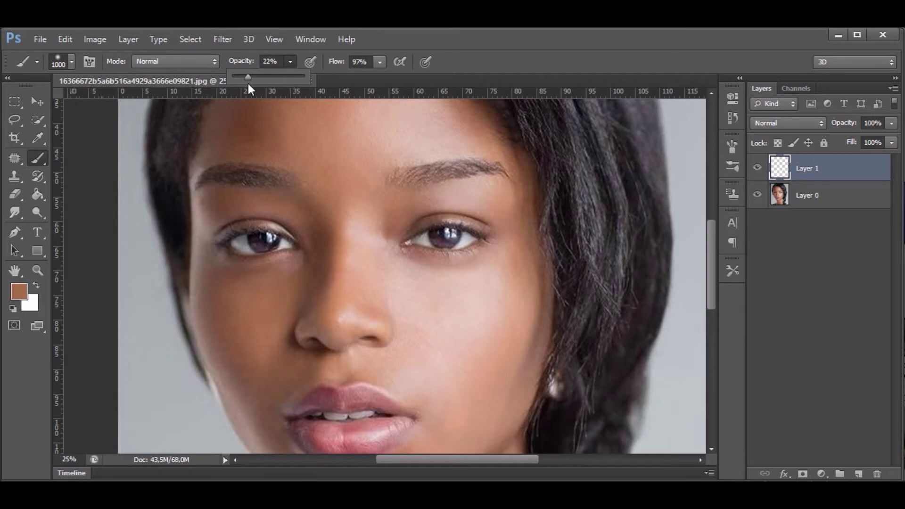
drag(256, 82, 254, 84)
click(380, 63)
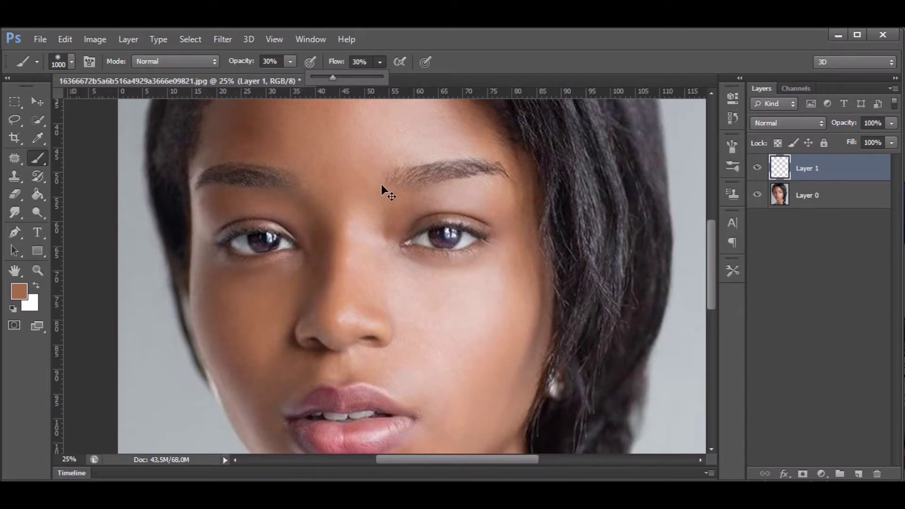
key(ctrl+minus)
key(bracketleft)
key(bracketleft)
key(bracketleft)
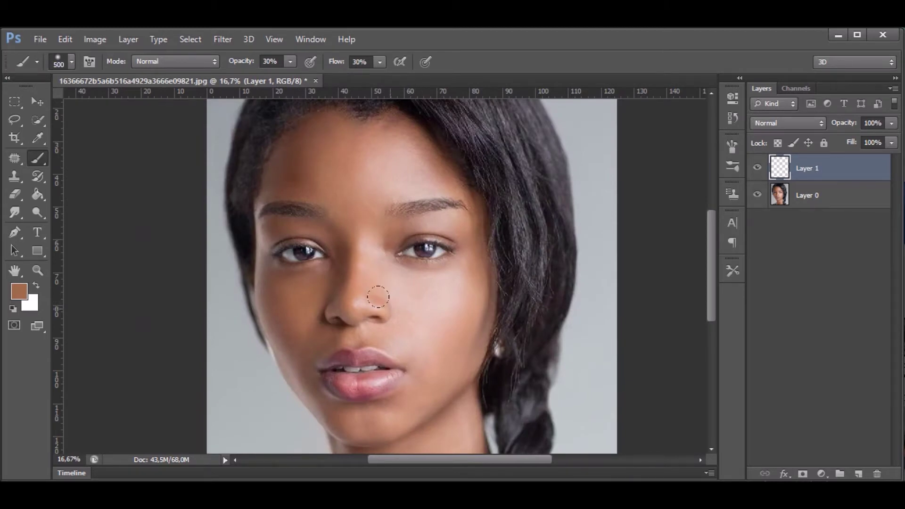
Paint soft skin tone near the left brow and across the left cheek.
key(bracketleft)
key(ctrl+plus)
key(bracketleft)
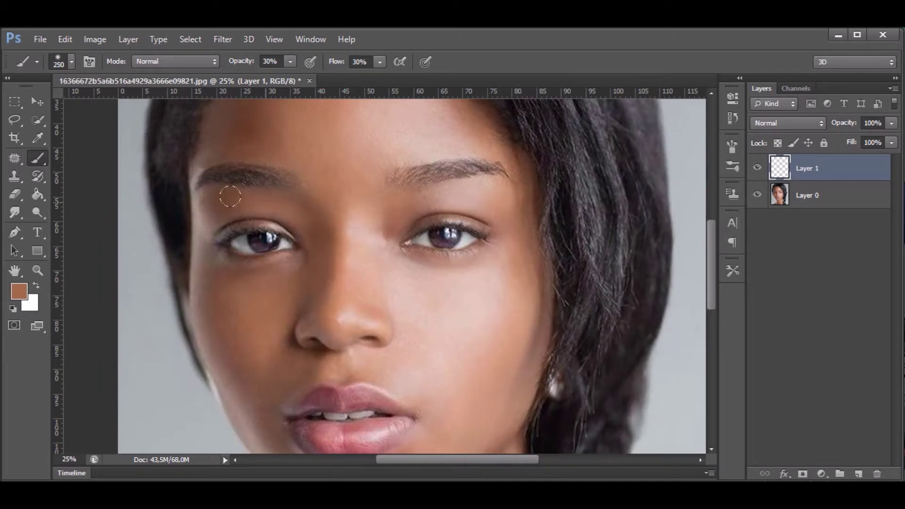
key(bracketright)
drag(198, 222, 212, 268)
drag(271, 267, 223, 284)
key(bracketleft)
Paint skin tone along the right cheek with a 500 px brush.
scroll(283, 311, down, 2)
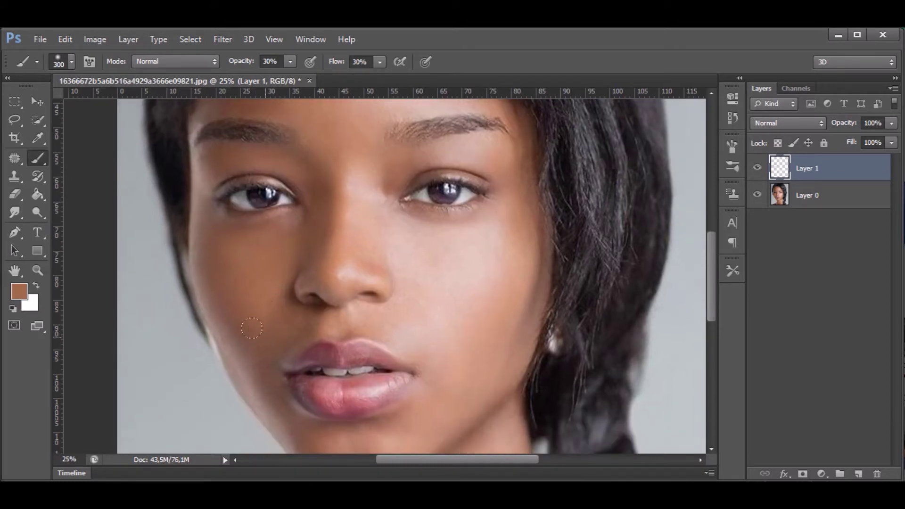
scroll(224, 300, down, 1)
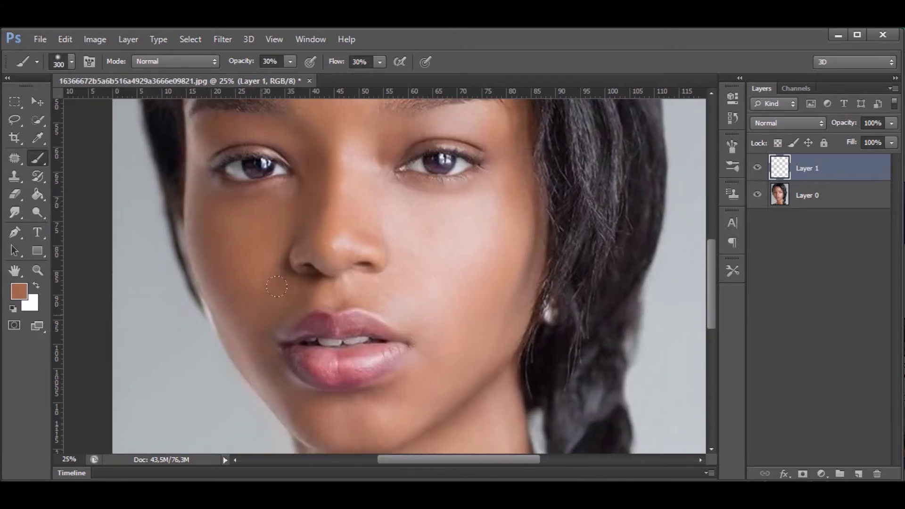
scroll(275, 303, down, 1)
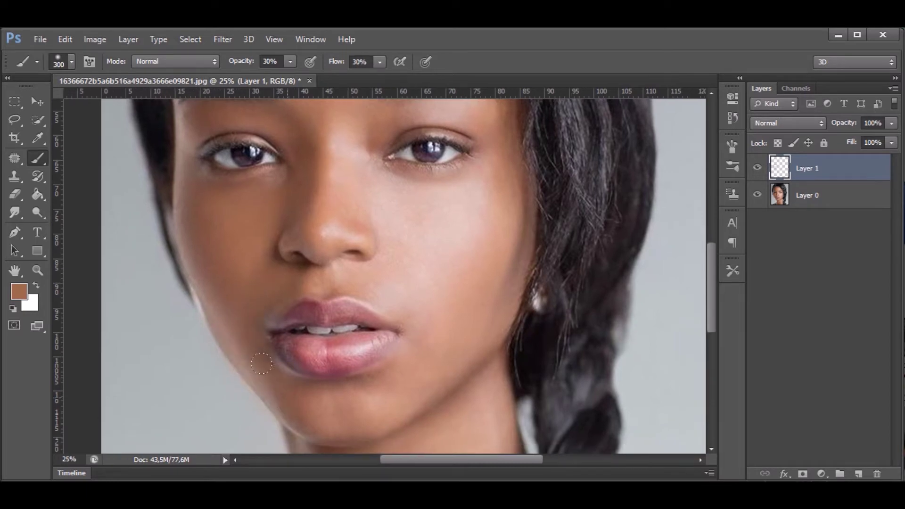
scroll(238, 328, up, 1)
scroll(280, 313, down, 2)
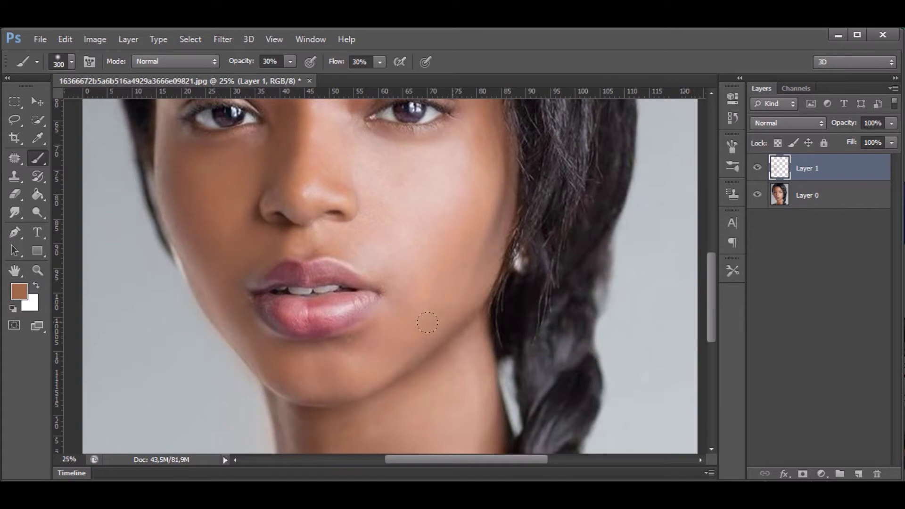
scroll(312, 363, down, 1)
key(bracketright)
key(bracketright)
scroll(380, 287, up, 2)
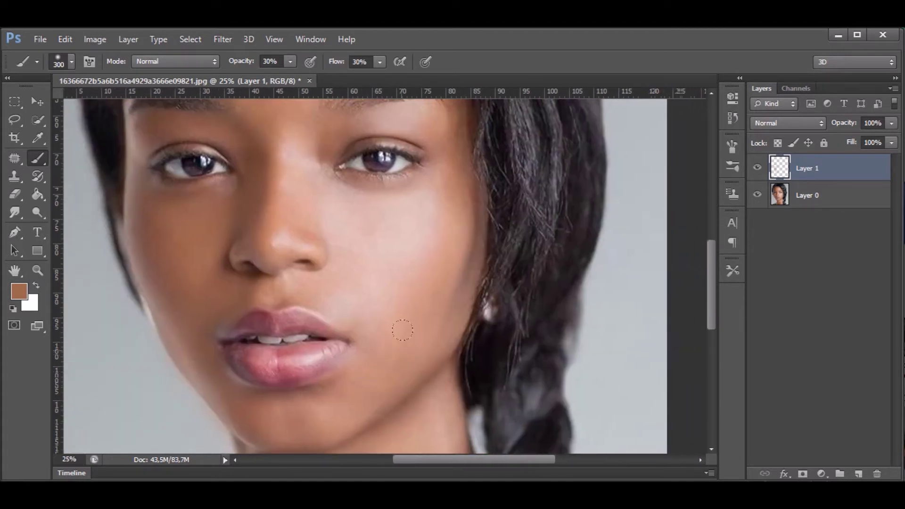
drag(375, 311, 402, 228)
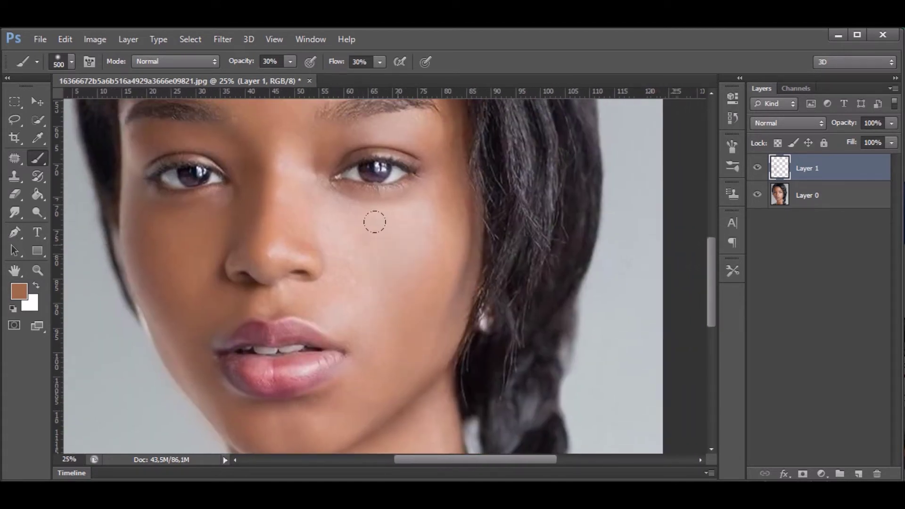
Cover the forehead and hairline with skin tone, then review the eyes, nose and lips.
scroll(402, 228, up, 1)
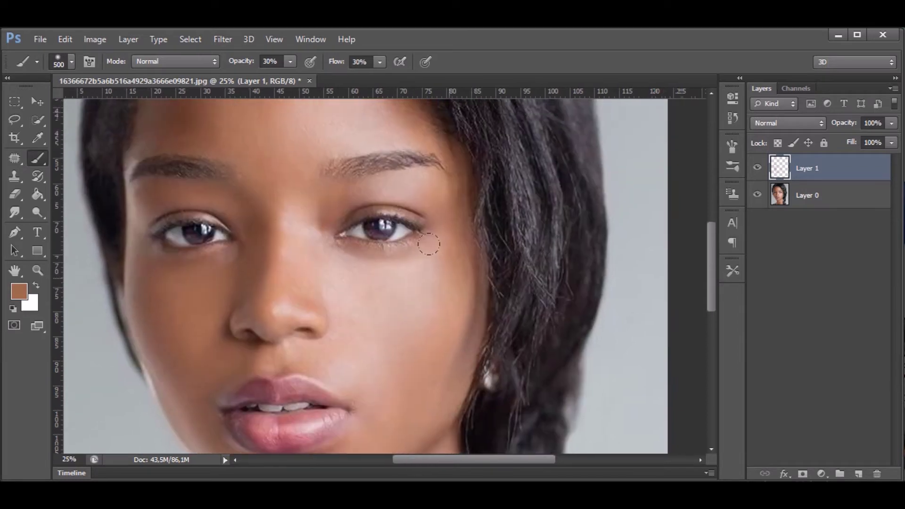
scroll(273, 229, up, 1)
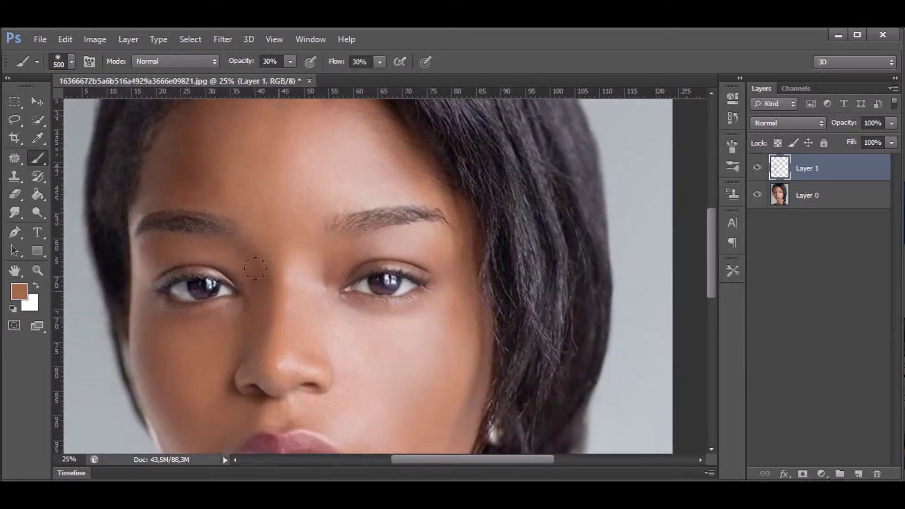
key(bracketleft)
key(bracketright)
key(bracketright)
key(bracketright)
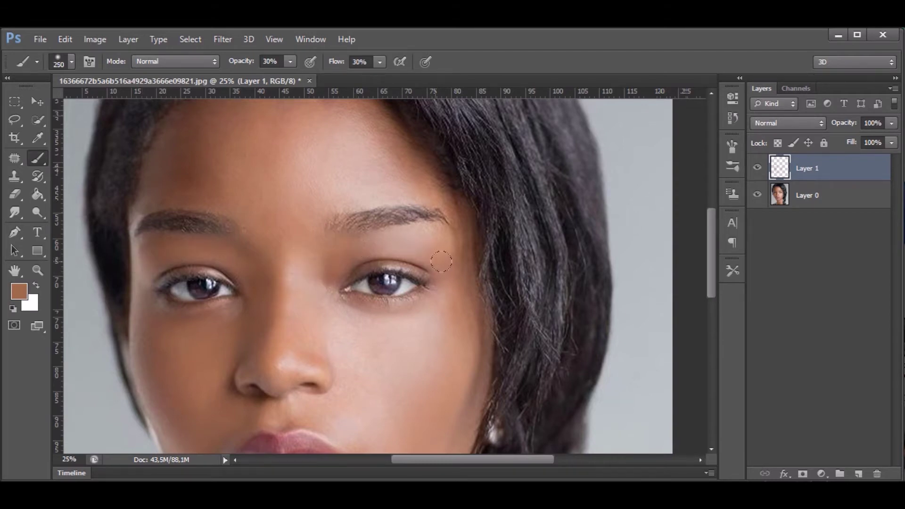
drag(453, 259, 462, 325)
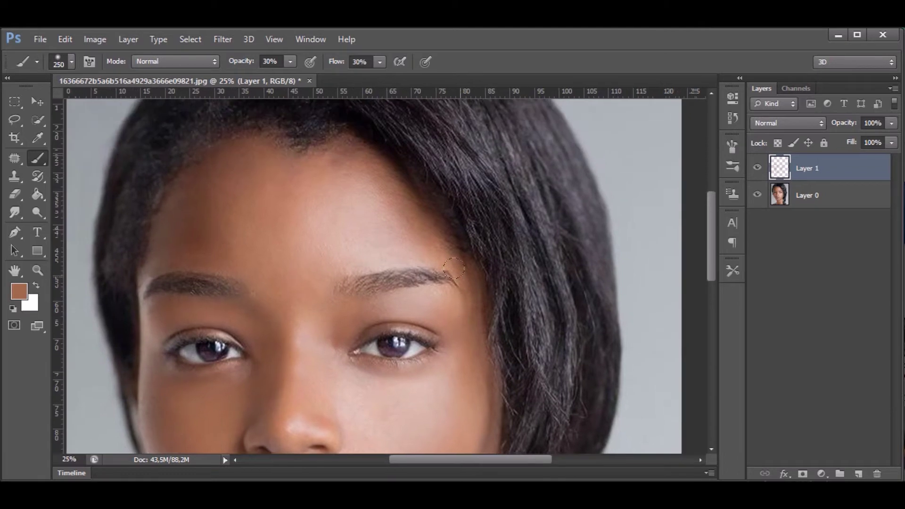
key(bracketright)
key(bracketright)
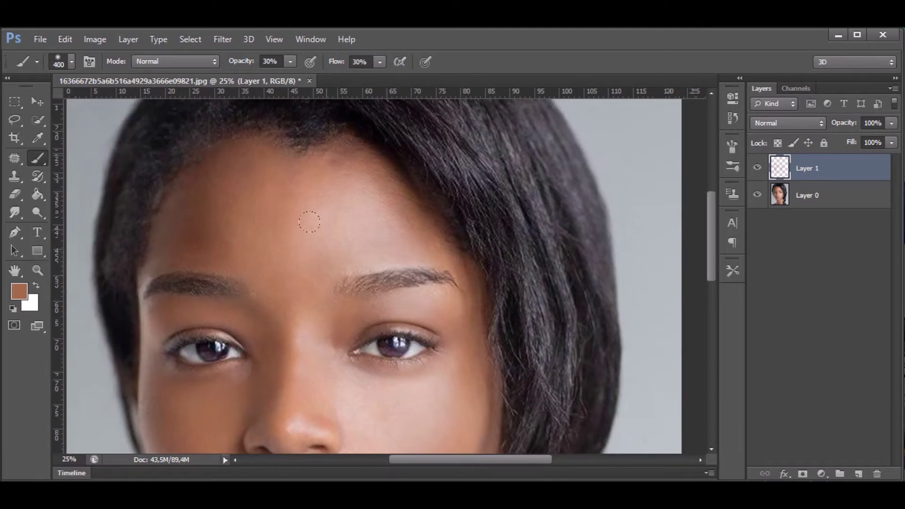
drag(244, 167, 277, 270)
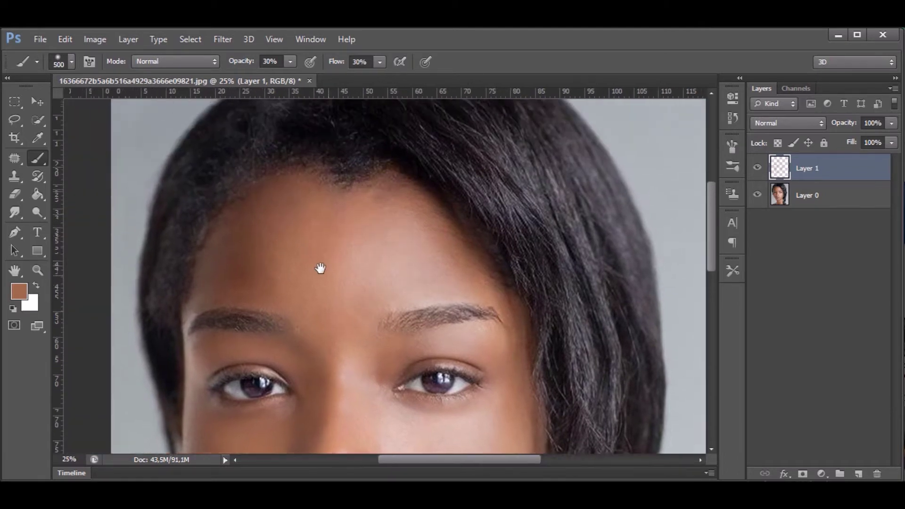
key(bracketleft)
key(bracketleft)
key(bracketleft)
key(bracketleft)
key(bracketleft)
key(bracketright)
key(bracketright)
key(bracketright)
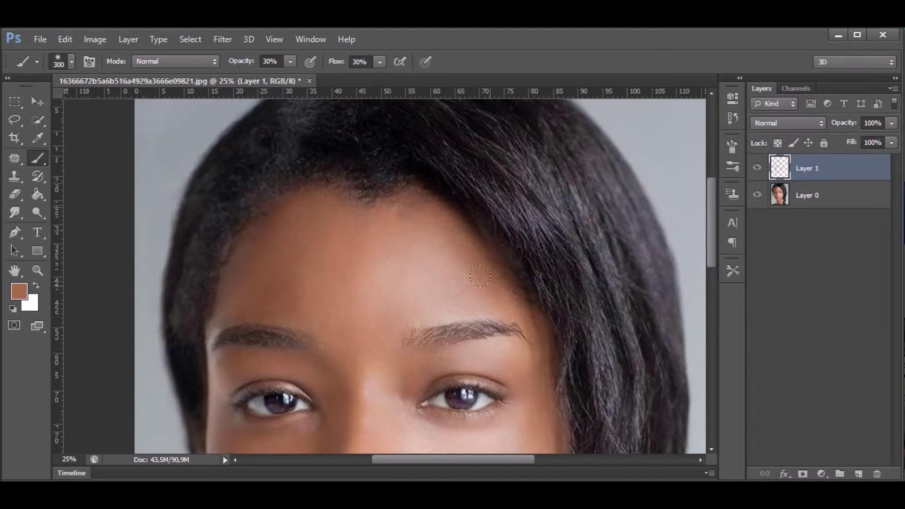
drag(382, 392, 390, 236)
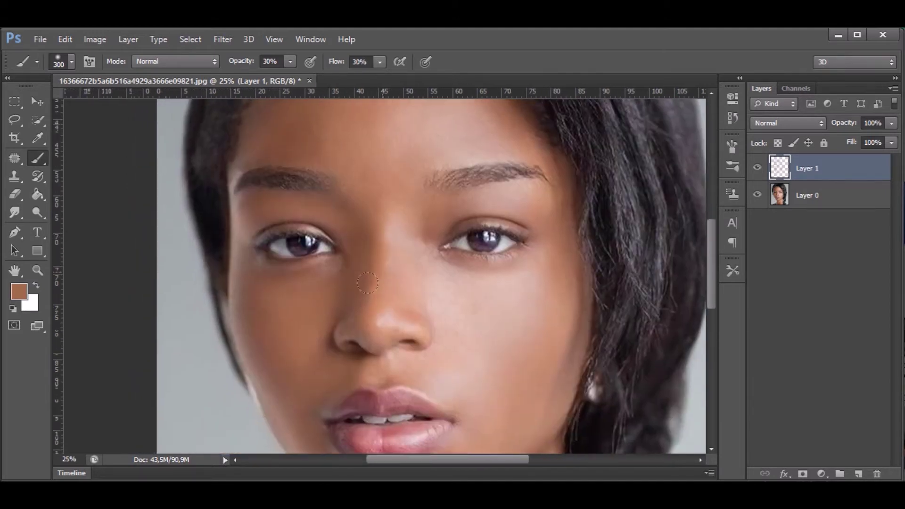
drag(377, 278, 375, 213)
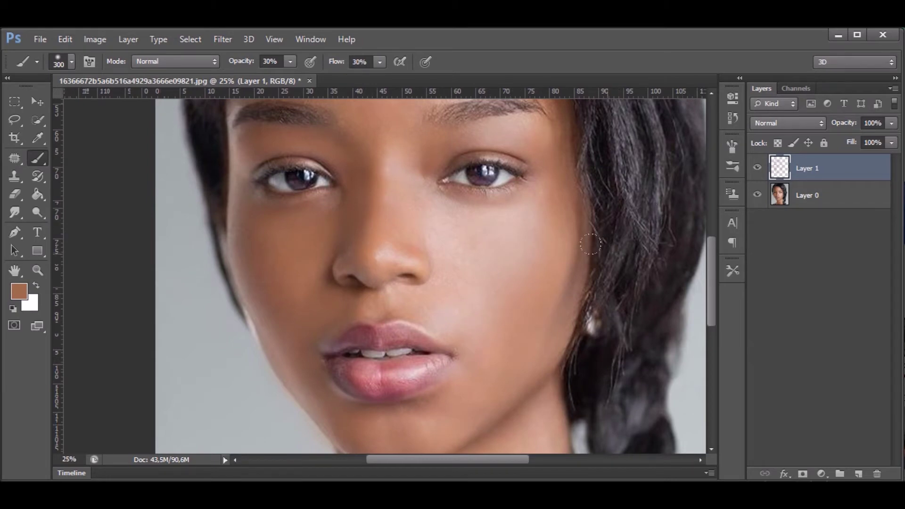
click(771, 124)
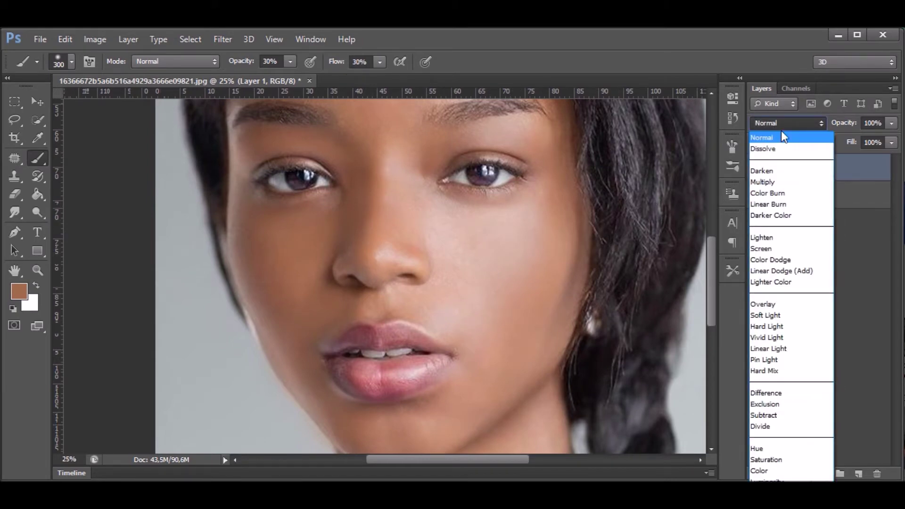
Set Layer 1 to Screen blend mode and brighten the left cheek with a soft stroke.
click(790, 249)
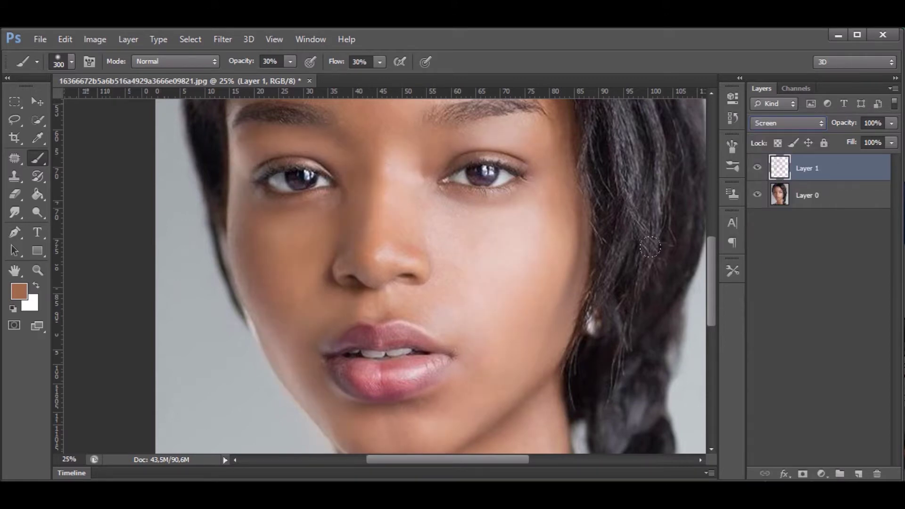
drag(350, 238, 437, 299)
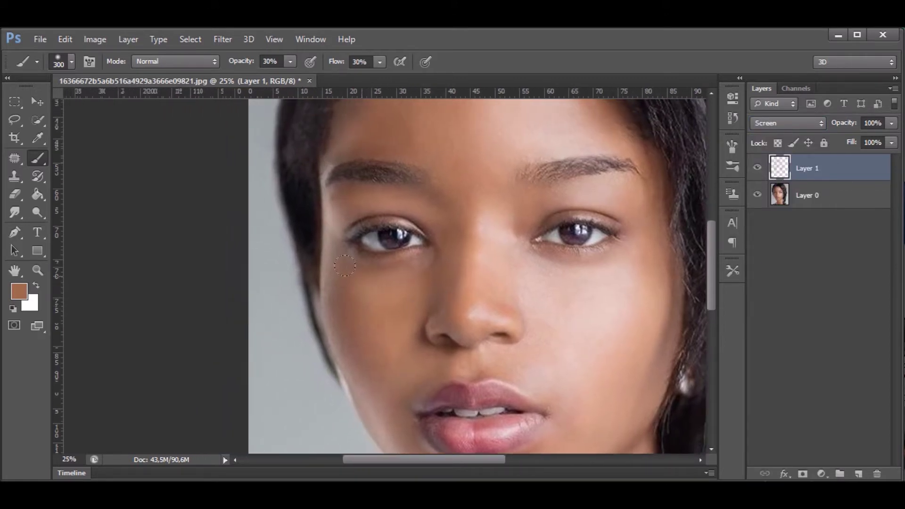
drag(340, 295, 374, 354)
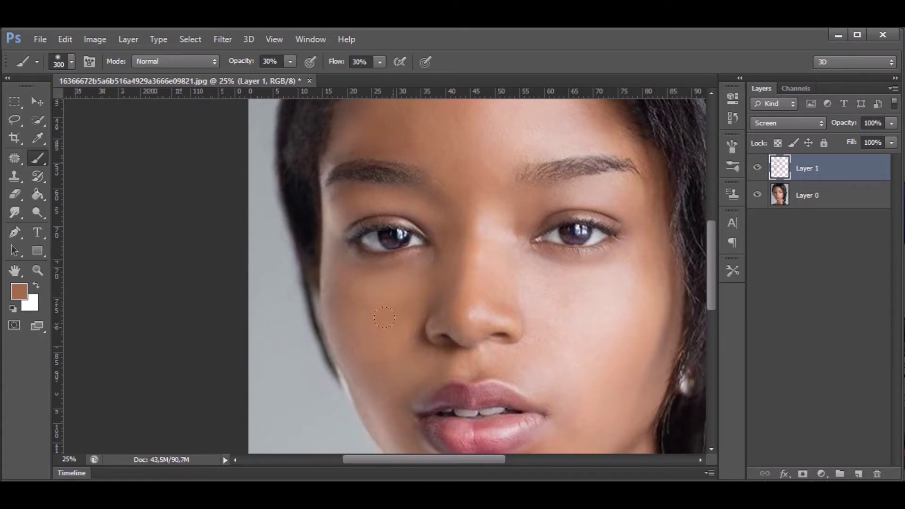
key(bracketleft)
key(bracketright)
right_click(437, 267)
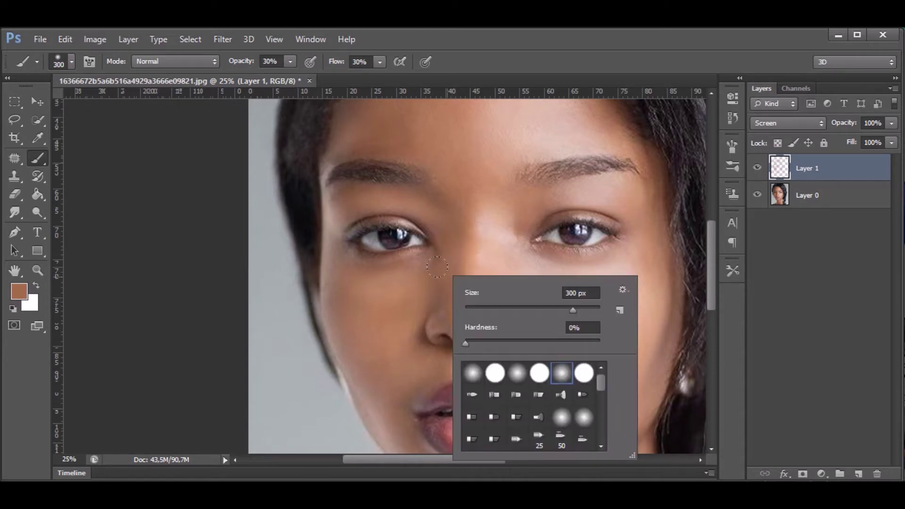
key(Escape)
key(bracketright)
Add soft brightening strokes over the jaw and forehead at varying brush sizes.
scroll(430, 270, up, 2)
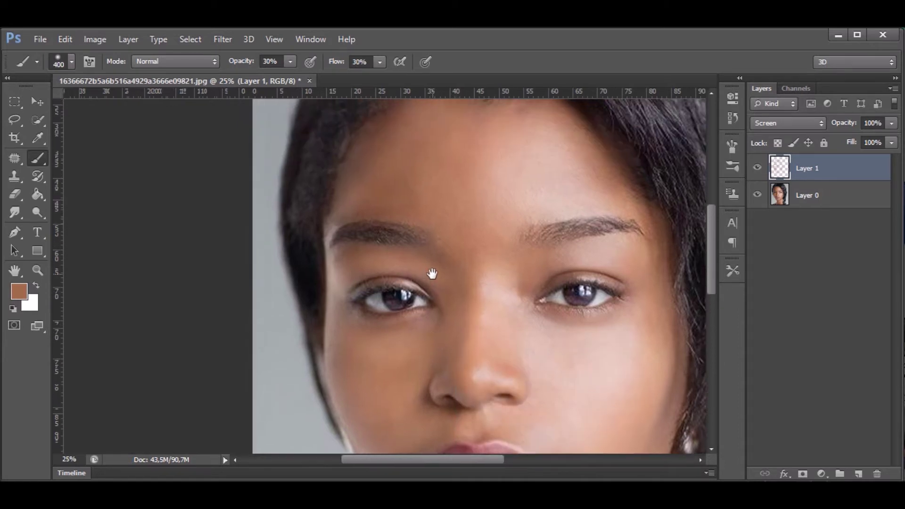
key(bracketleft)
key(bracketleft)
key(ctrl+minus)
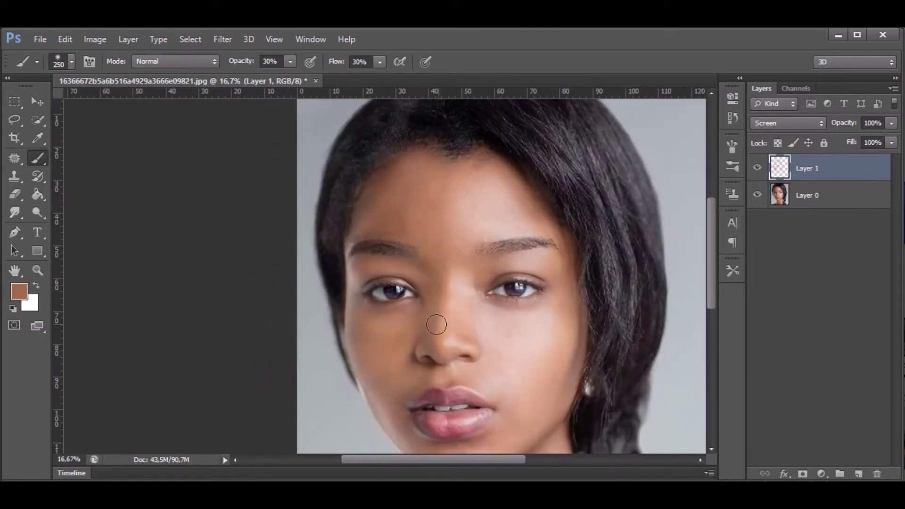
key(bracketright)
key(bracketright)
key(bracketright)
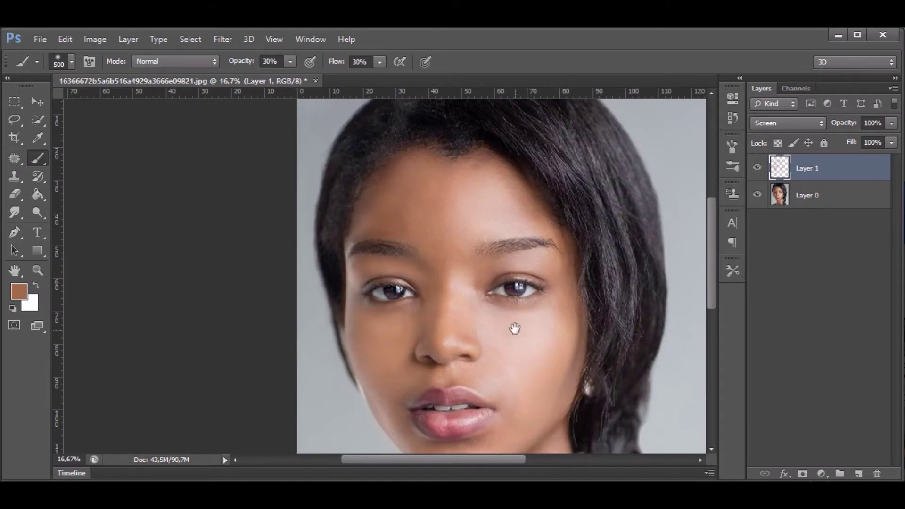
scroll(503, 321, down, 2)
key(bracketleft)
key(bracketleft)
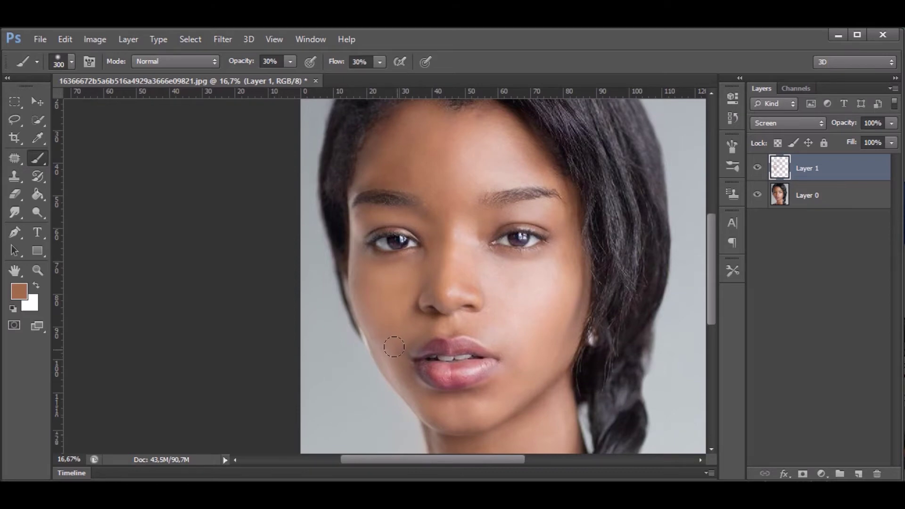
scroll(519, 307, up, 4)
key(bracketright)
key(bracketright)
key(bracketleft)
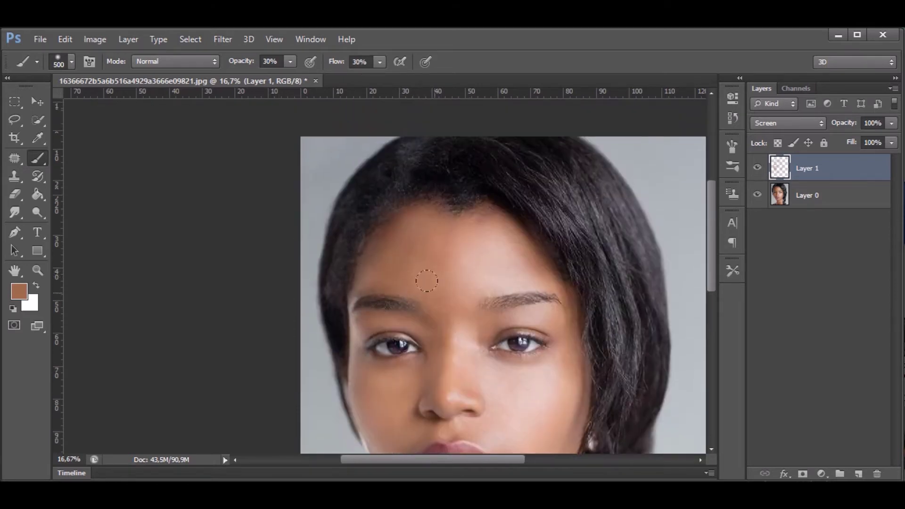
key(bracketright)
key(bracketright)
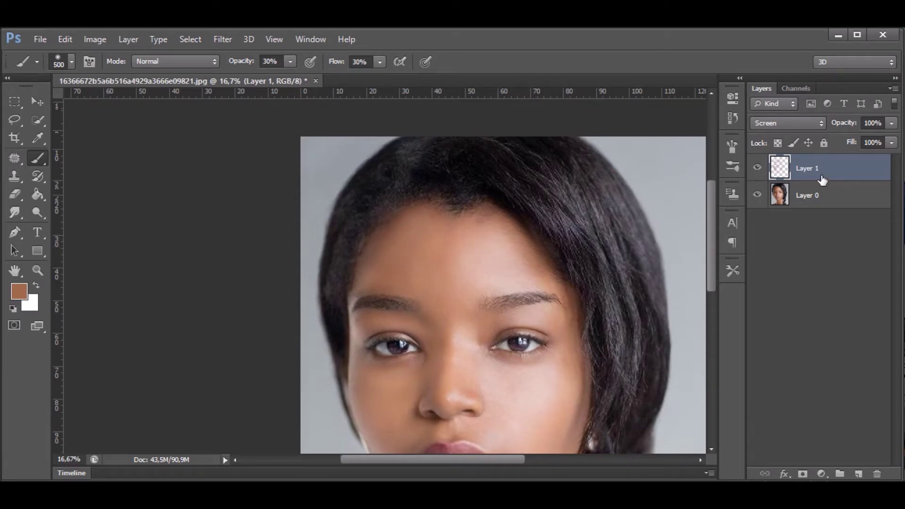
Reduce Layer 1's opacity to 73% and add an empty Layer 2 above it.
click(890, 124)
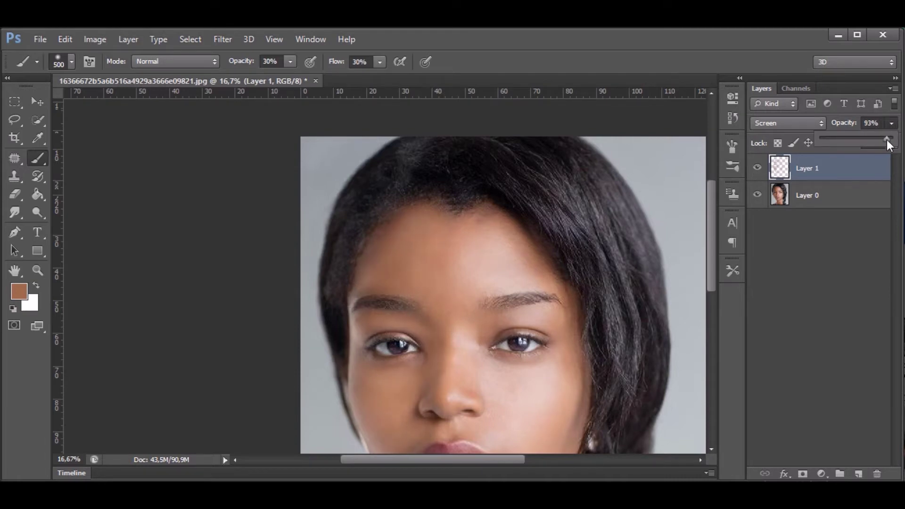
drag(884, 141, 881, 141)
key(ctrl+minus)
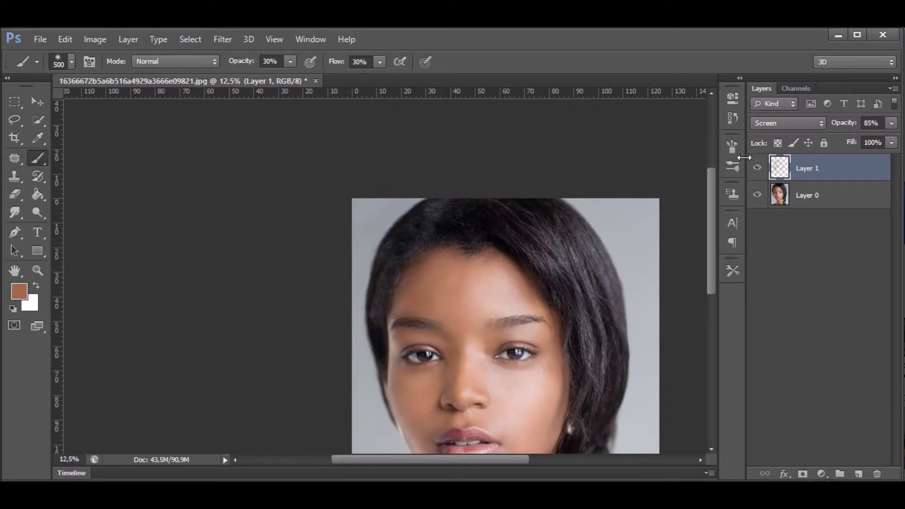
key(ctrl+0)
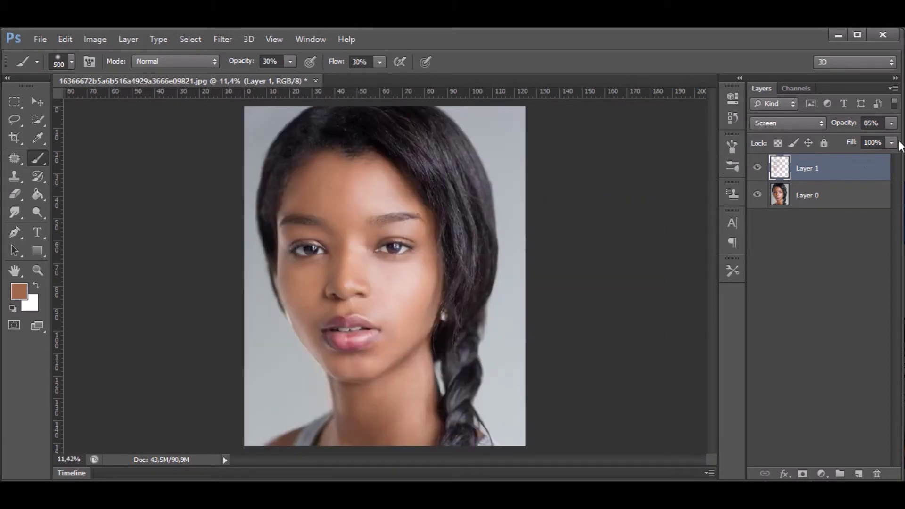
click(892, 124)
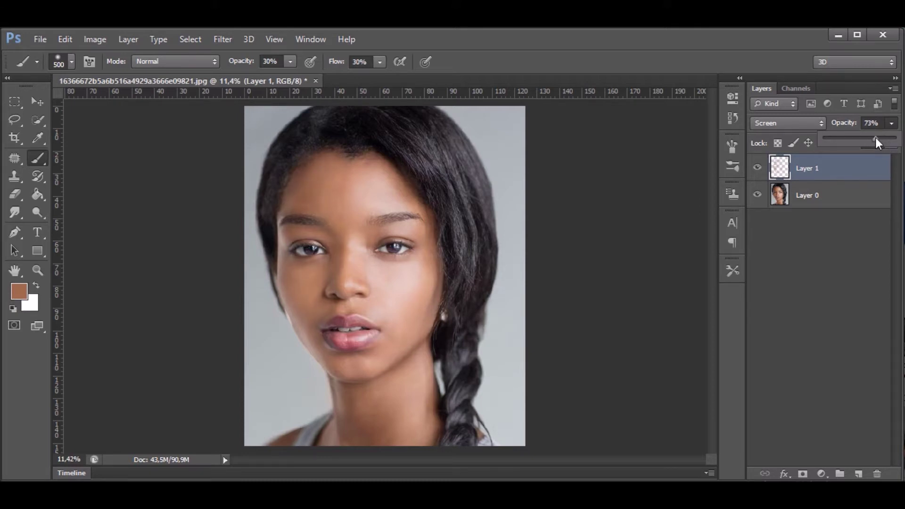
key(v)
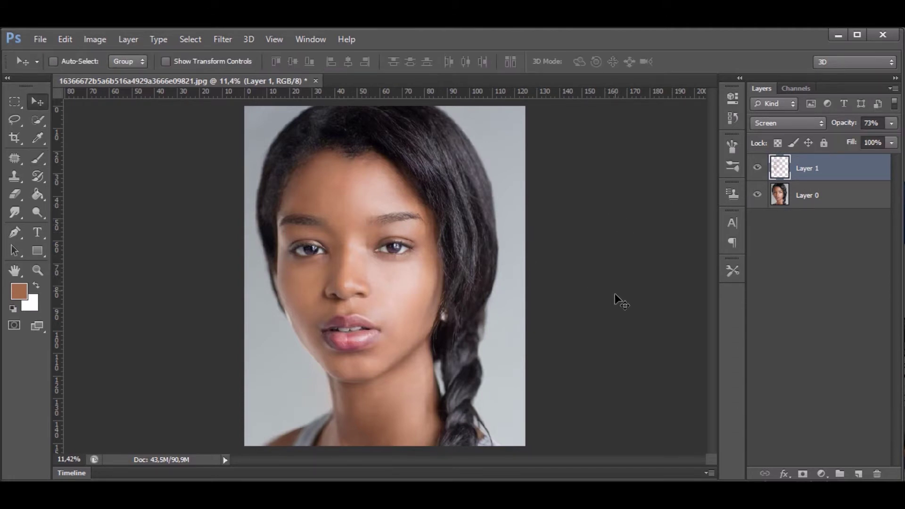
click(860, 475)
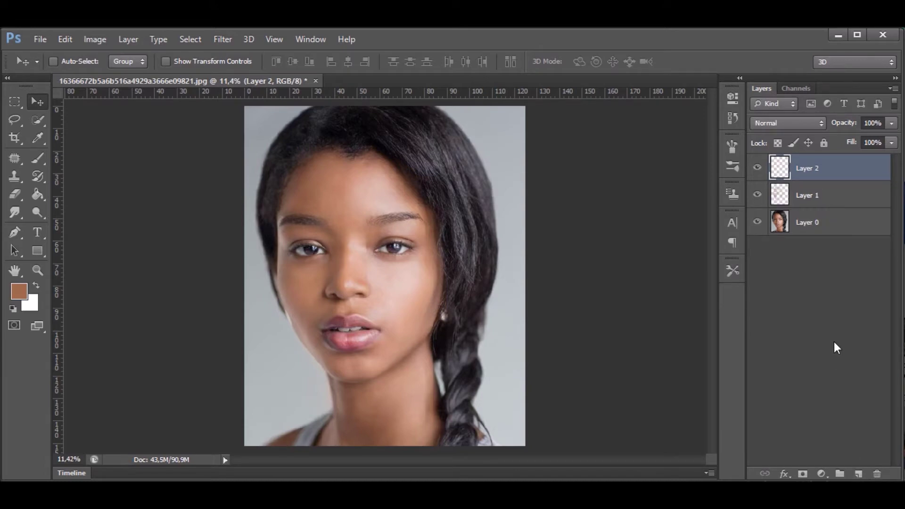
Set the foreground colour to coral red fd6d6d and zoom in on the lips.
click(21, 297)
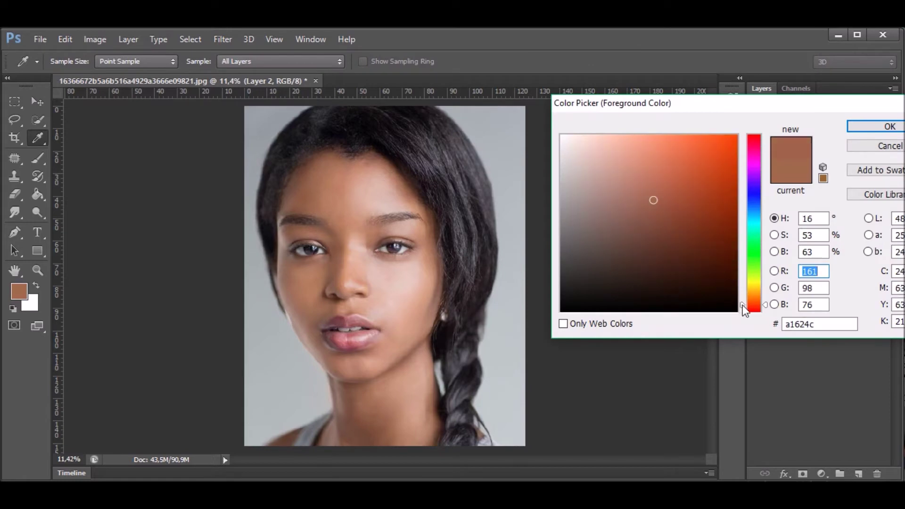
drag(743, 310, 744, 313)
click(670, 140)
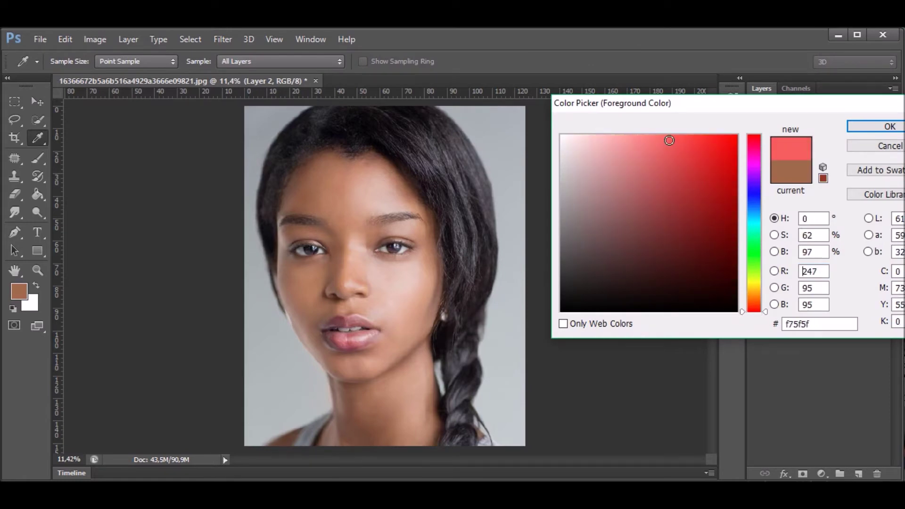
drag(670, 140, 661, 137)
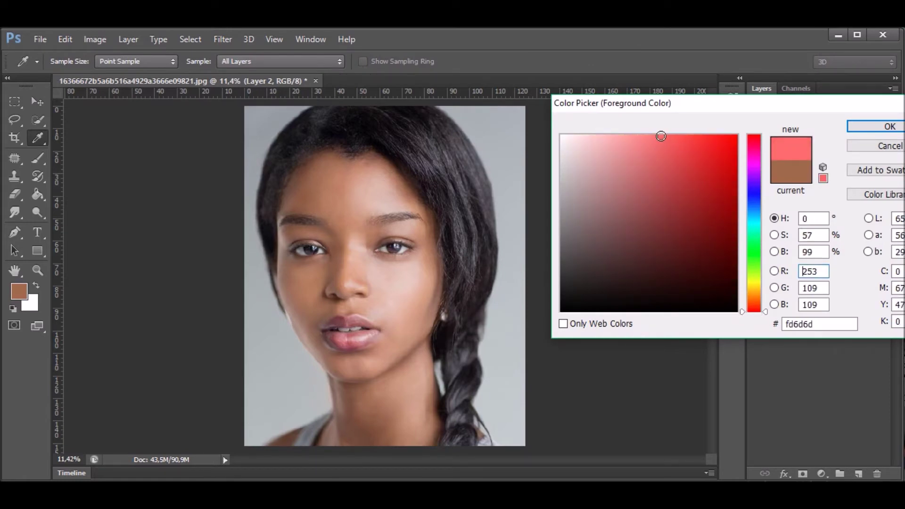
click(903, 127)
key(v)
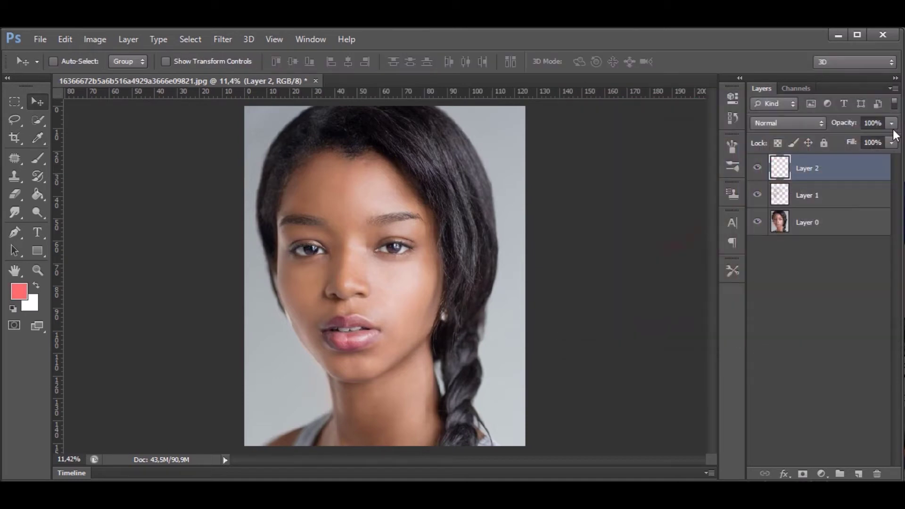
scroll(366, 338, up, 1)
mouse_move(366, 338)
mouse_down()
mouse_move(339, 343)
mouse_move(425, 259)
mouse_up()
scroll(340, 344, up, 1)
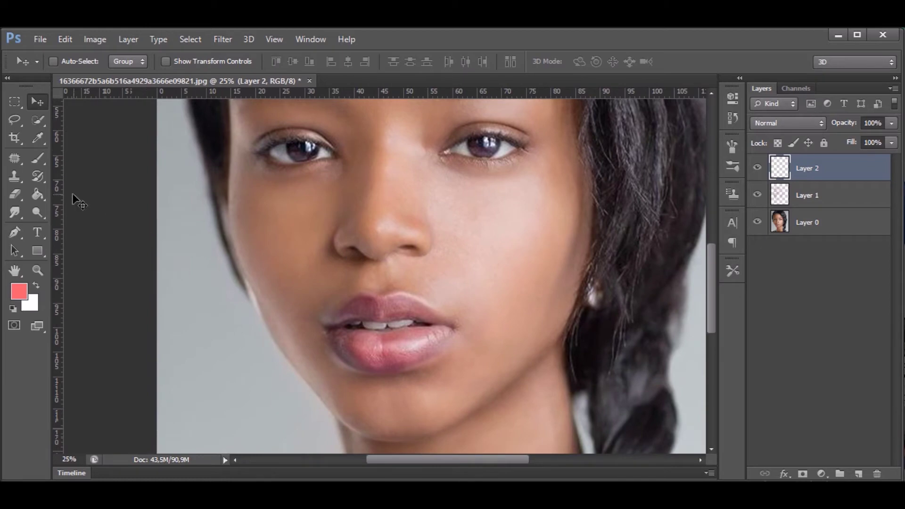
click(34, 161)
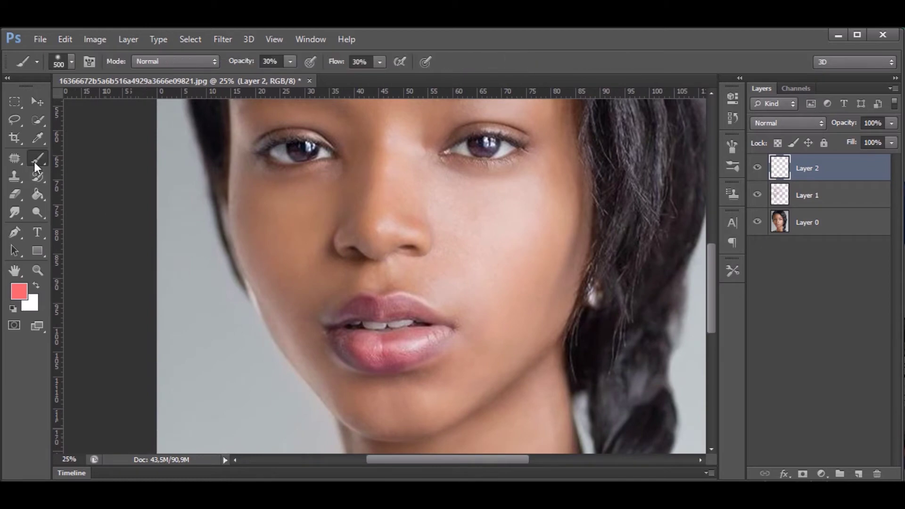
Set the brush to 100% opacity, 97% flow, 90% hardness and 193 px.
click(288, 63)
drag(295, 73, 349, 78)
click(382, 62)
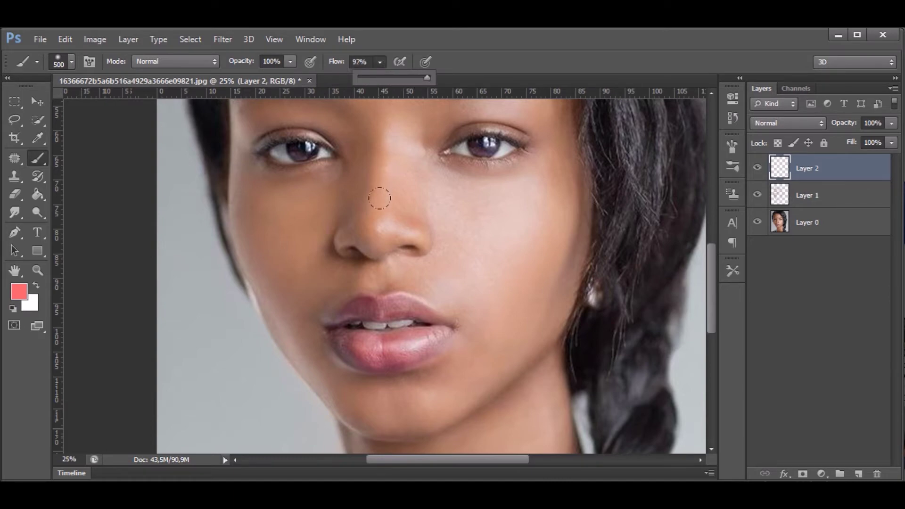
right_click(493, 259)
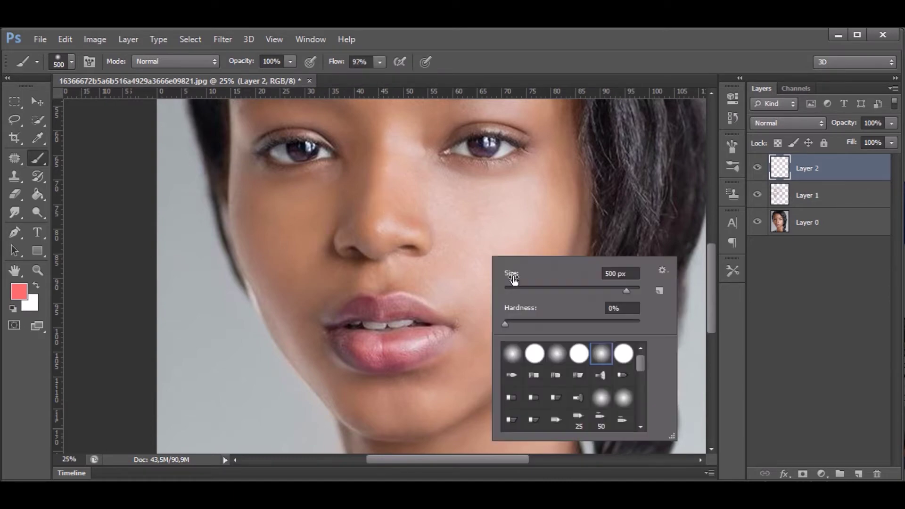
click(618, 321)
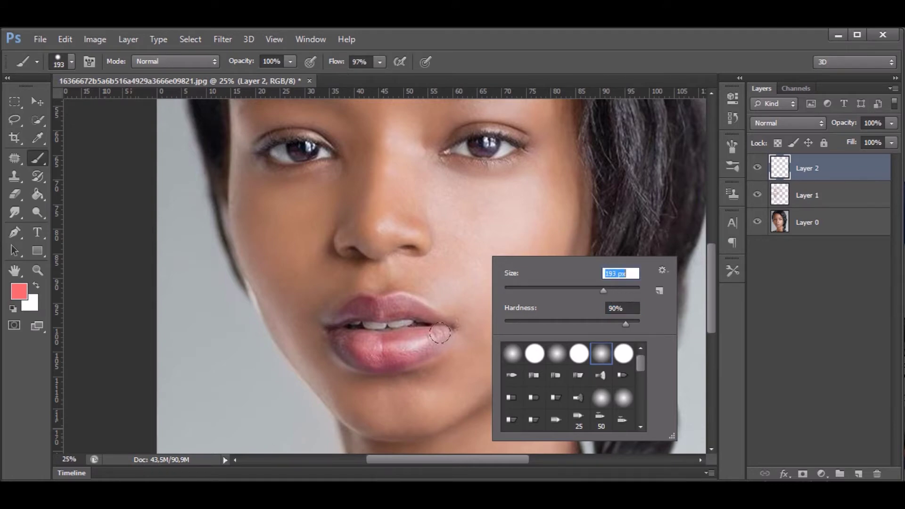
Paint coral across the lower lip at 50% zoom with a roughly 176 px brush.
drag(602, 291, 597, 291)
mouse_move(441, 346)
mouse_down()
mouse_move(361, 348)
mouse_move(333, 339)
mouse_up()
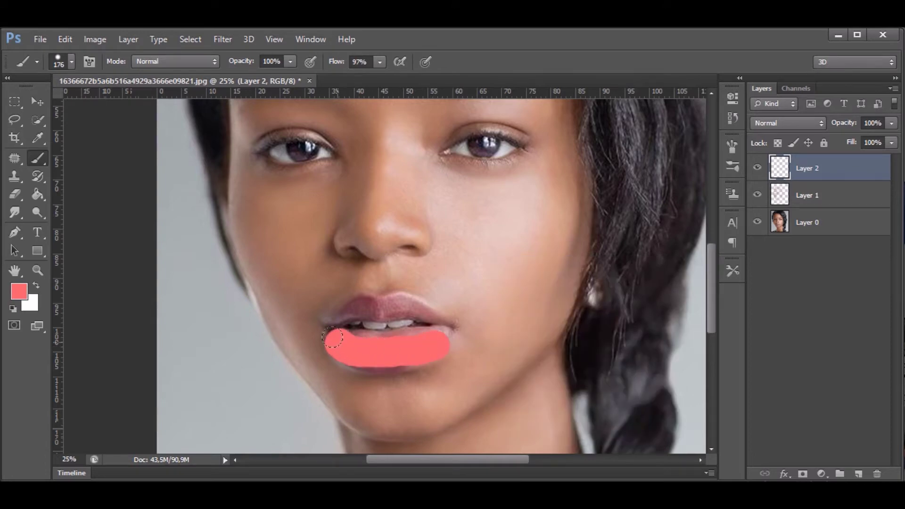
key(ctrl+plus)
key(ctrl+plus)
scroll(421, 283, down, 2)
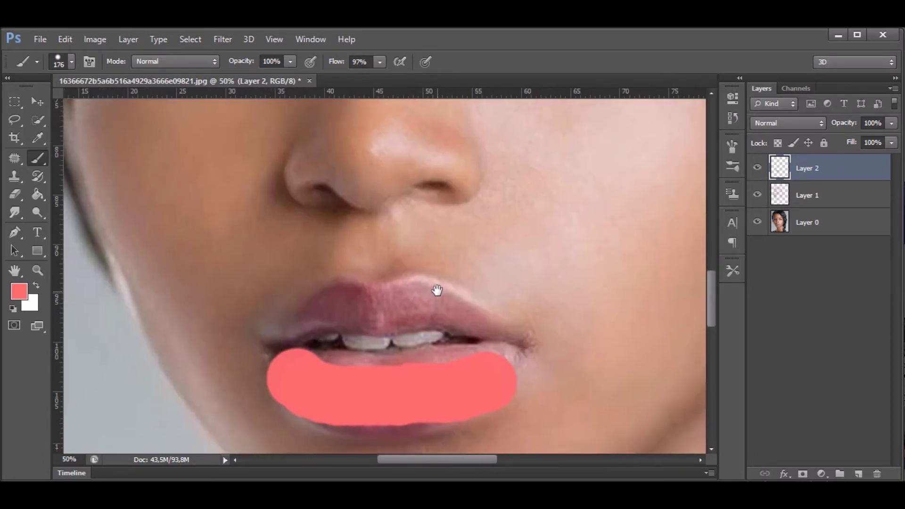
drag(461, 306, 461, 283)
key(bracketleft)
key(bracketleft)
key(bracketleft)
drag(469, 315, 323, 327)
key(bracketleft)
Paint coral over the upper lip, the lower lip's bottom edge and both corners.
click(275, 307)
mouse_move(275, 307)
mouse_down()
mouse_move(342, 252)
mouse_move(396, 252)
mouse_move(437, 259)
mouse_move(515, 303)
mouse_move(485, 317)
mouse_move(505, 334)
mouse_up()
key(bracketright)
key(bracketleft)
key(bracketleft)
mouse_move(431, 382)
mouse_down()
mouse_move(353, 390)
mouse_move(297, 299)
mouse_move(429, 282)
mouse_move(461, 290)
mouse_move(476, 307)
mouse_move(424, 275)
mouse_move(353, 270)
mouse_move(330, 278)
mouse_move(497, 309)
mouse_move(526, 319)
mouse_move(522, 333)
mouse_up()
key(bracketleft)
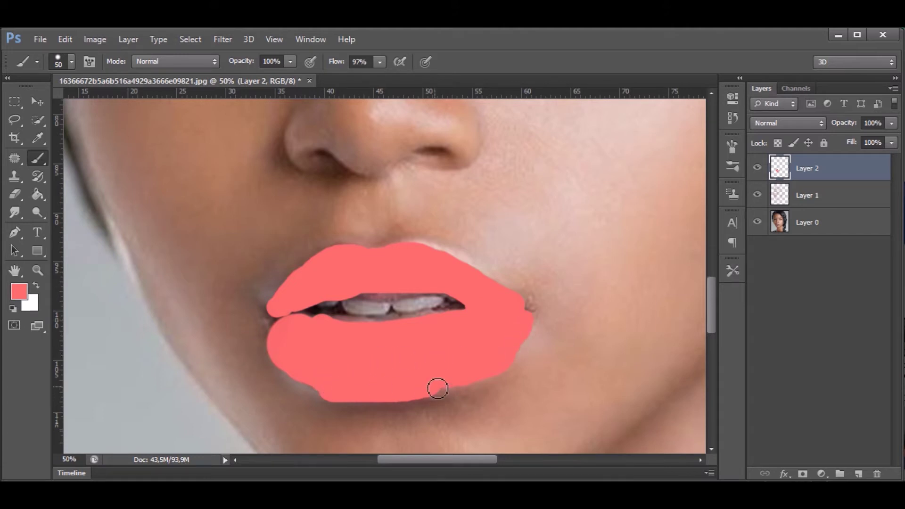
key(bracketleft)
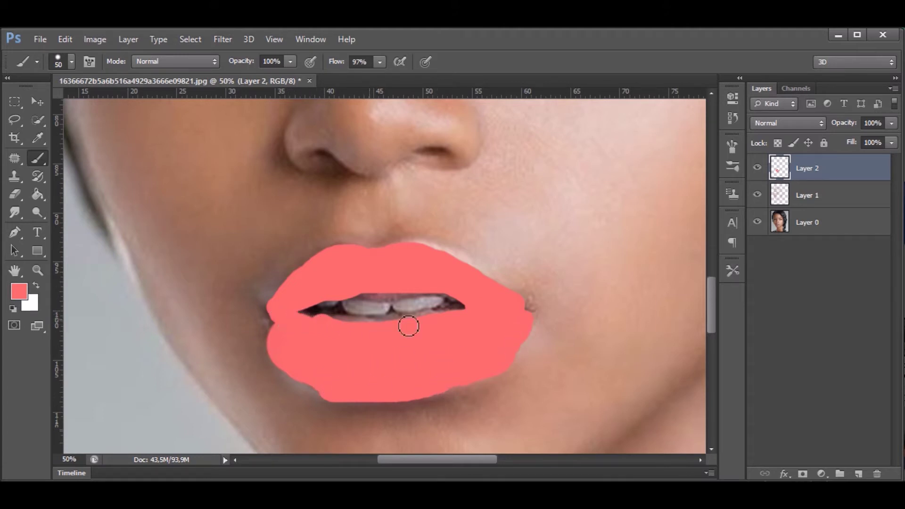
click(524, 309)
click(802, 125)
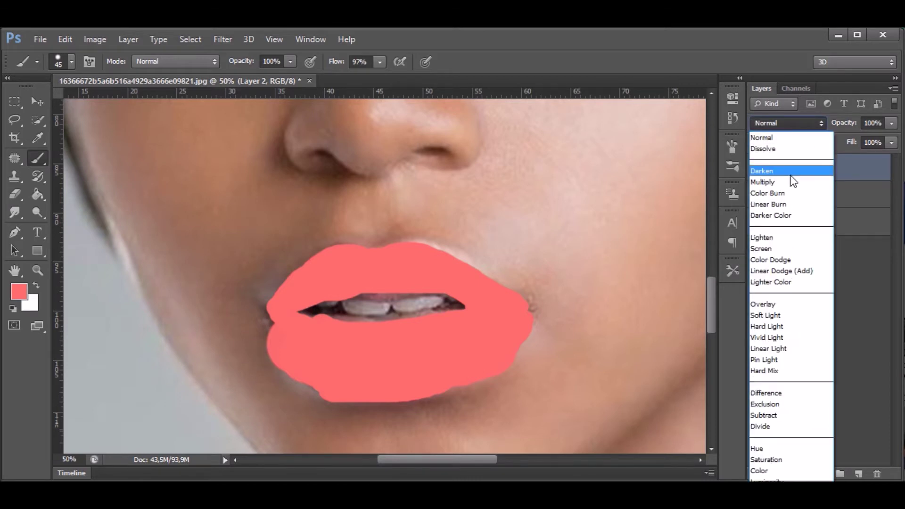
Set Layer 2 to Multiply blend mode and choose a soft-edged Eraser.
click(793, 180)
mouse_move(554, 208)
mouse_down()
mouse_move(588, 190)
mouse_move(584, 208)
mouse_up()
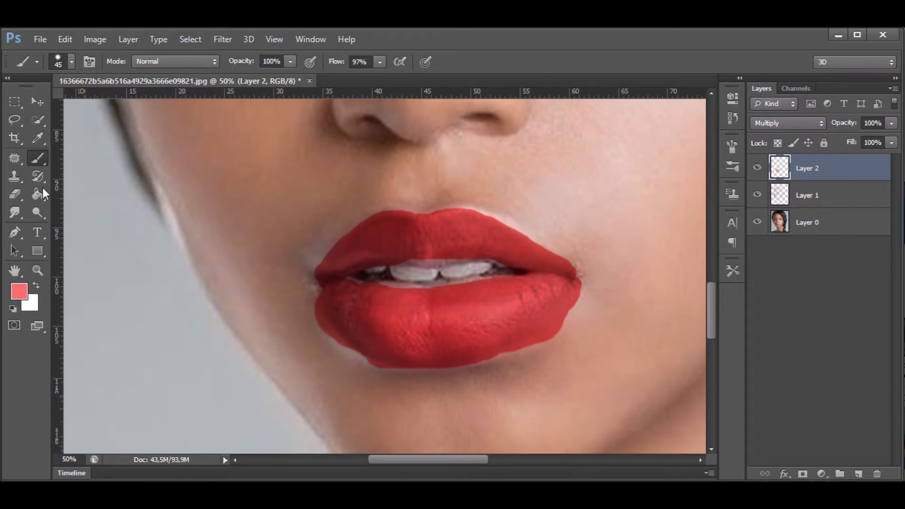
click(14, 194)
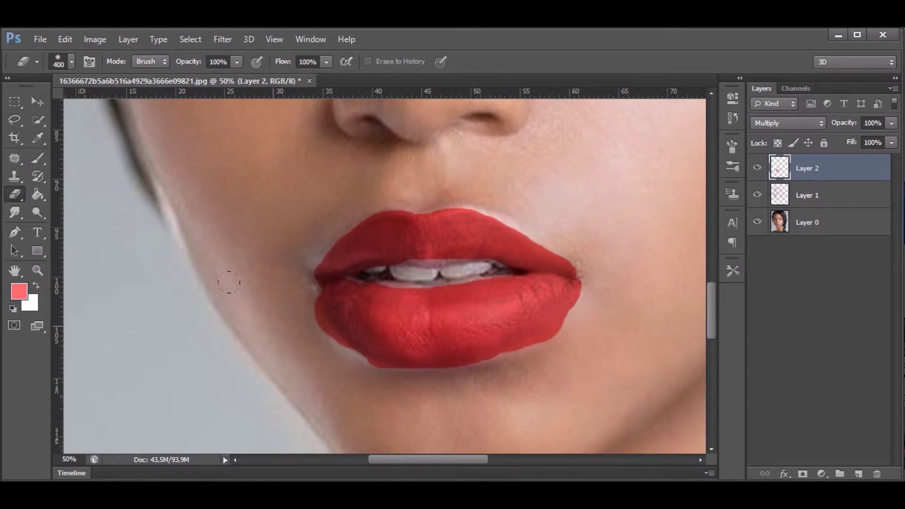
right_click(264, 278)
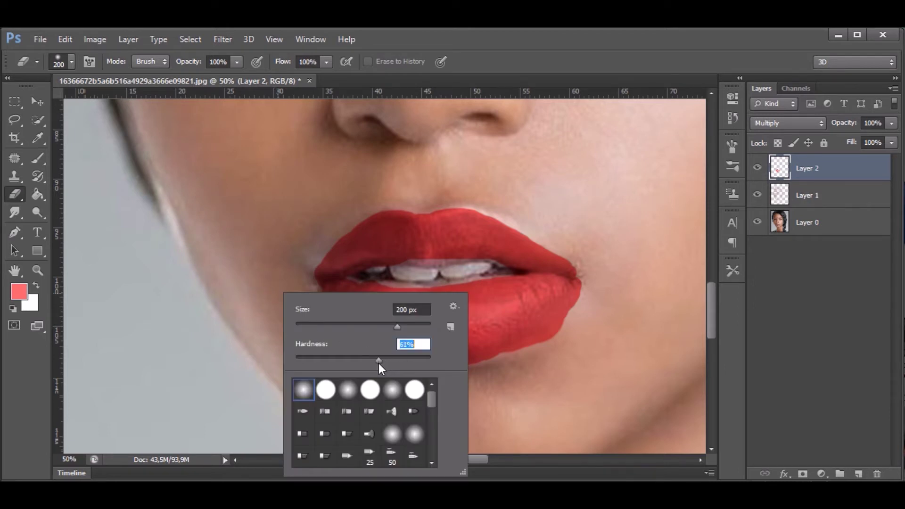
click(241, 258)
Erase red overspill along the lower-left and right lip edges with a 100 px eraser.
key(bracketleft)
key(bracketleft)
mouse_move(315, 296)
mouse_down()
mouse_move(317, 338)
mouse_move(354, 364)
mouse_move(435, 374)
mouse_up()
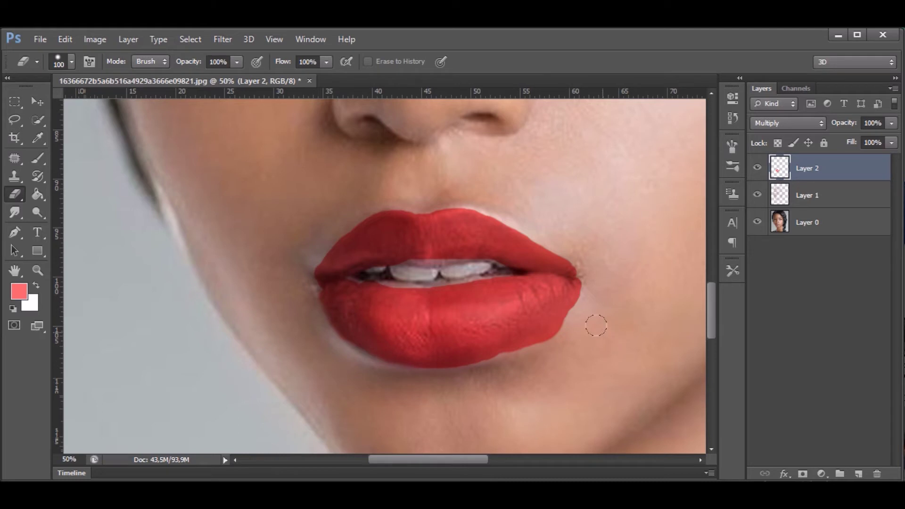
mouse_move(586, 289)
mouse_down()
mouse_move(568, 323)
mouse_move(515, 358)
mouse_up()
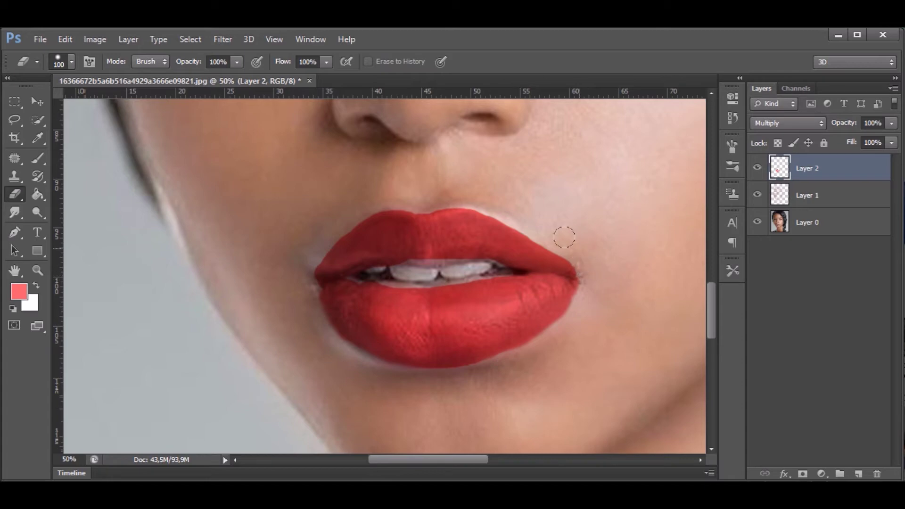
scroll(497, 240, up, 2)
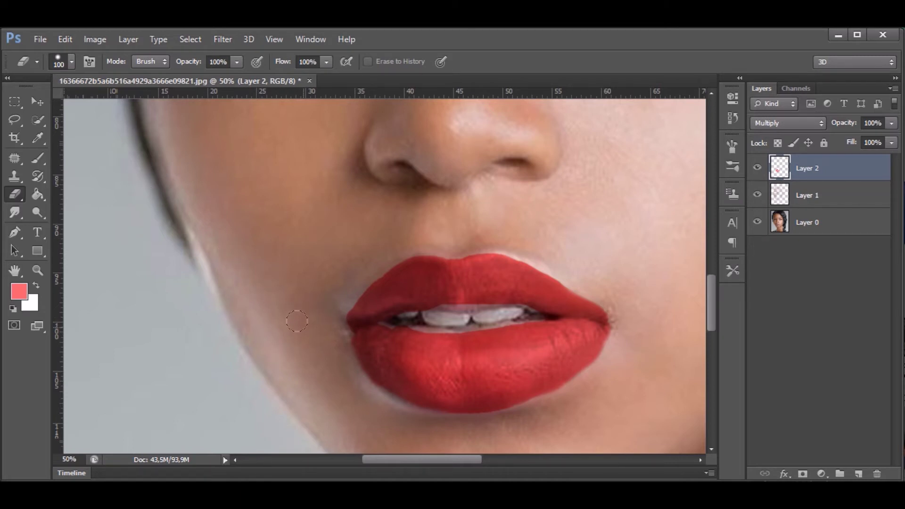
Paint red into the left lip corner with the Brush.
click(44, 163)
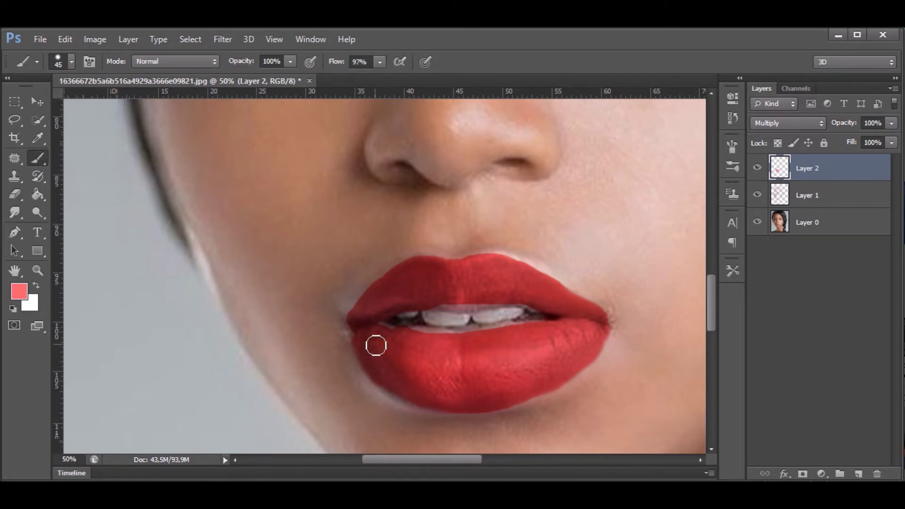
drag(358, 331, 368, 334)
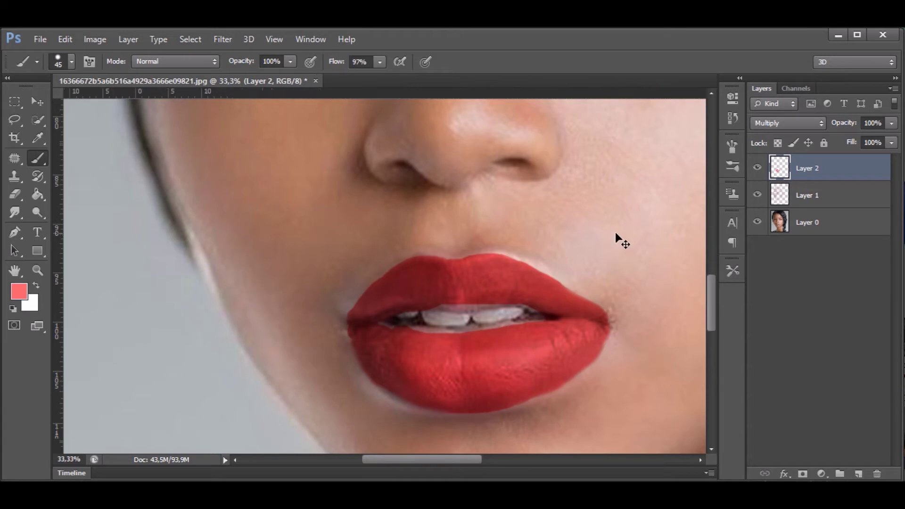
key(ctrl+minus)
key(ctrl+minus)
key(ctrl+minus)
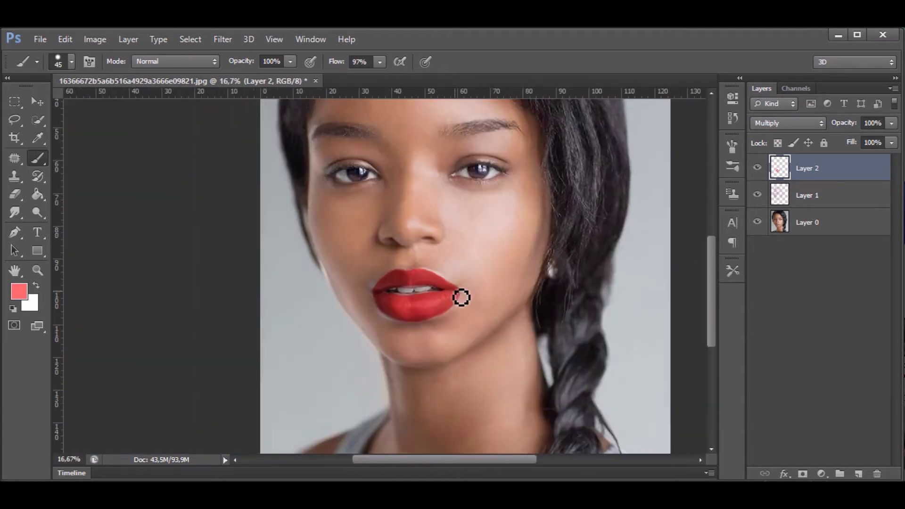
key(ctrl+plus)
Lower the lipstick layer's opacity to 71%.
click(892, 123)
drag(880, 139, 878, 138)
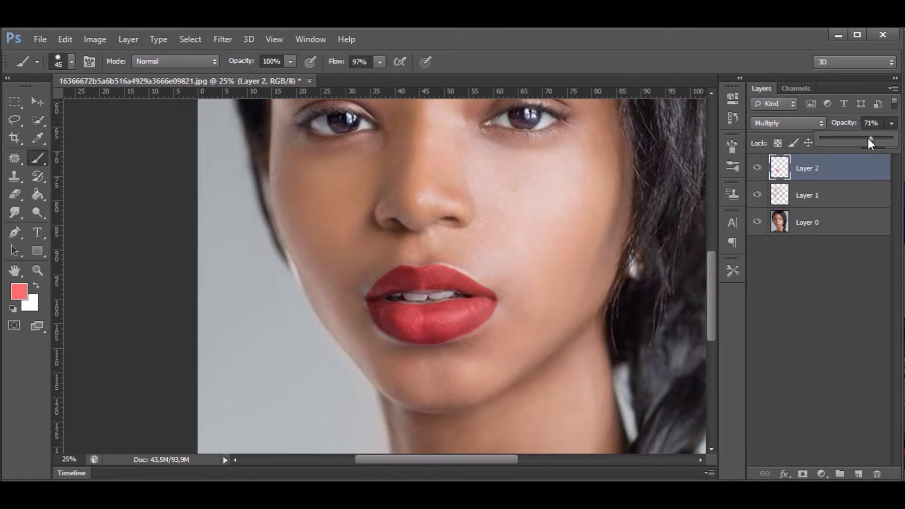
key(ctrl+minus)
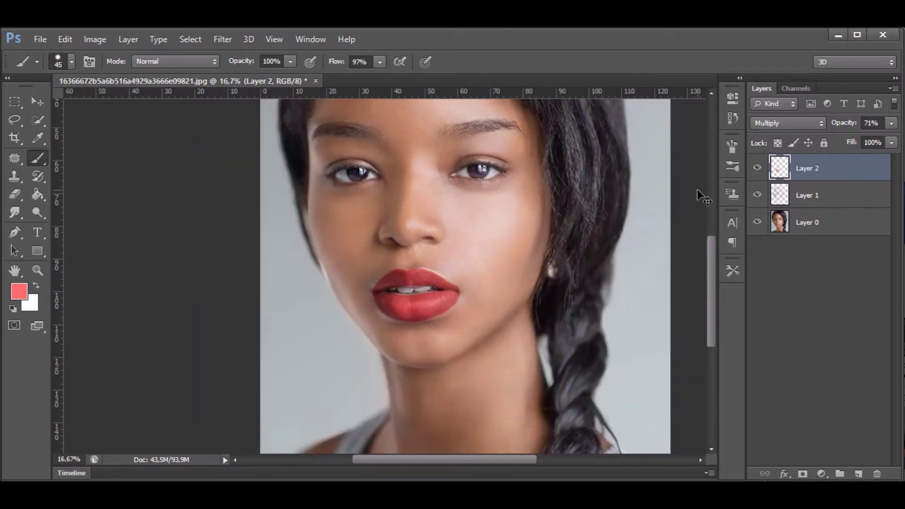
key(ctrl+plus)
key(ctrl+plus)
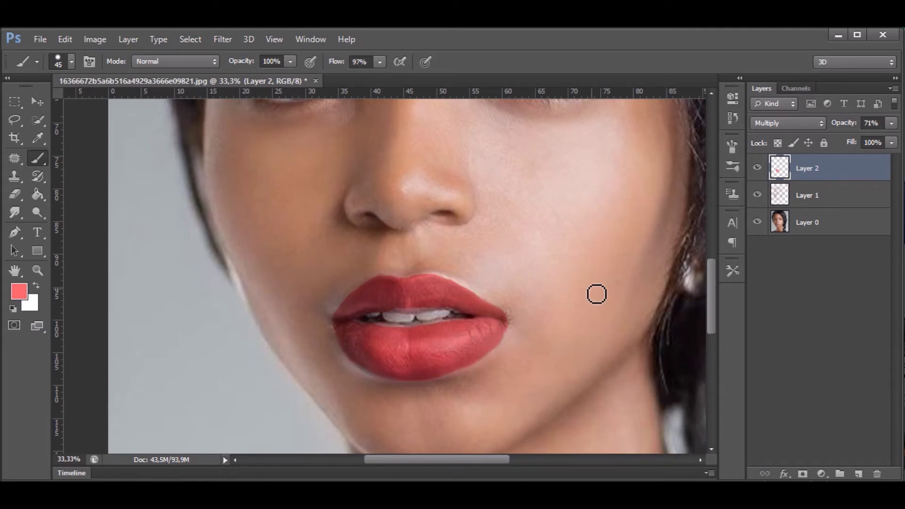
key(v)
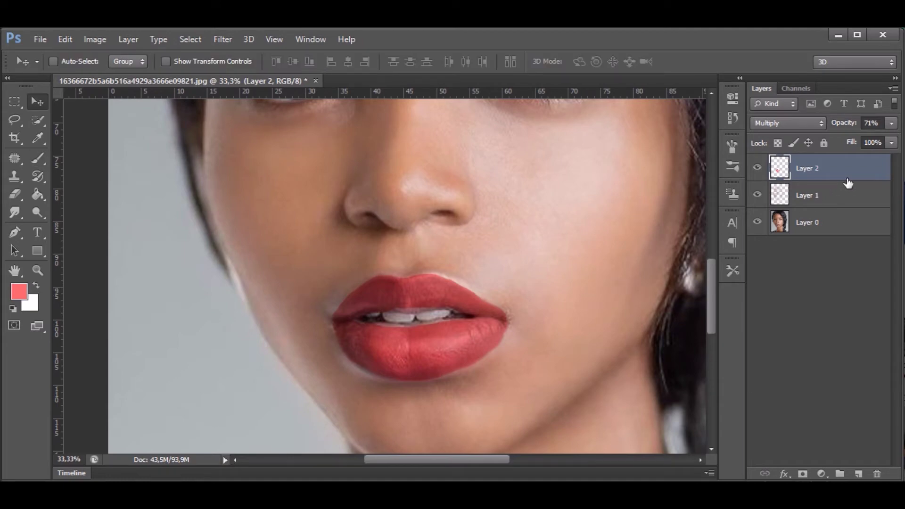
double_click(848, 182)
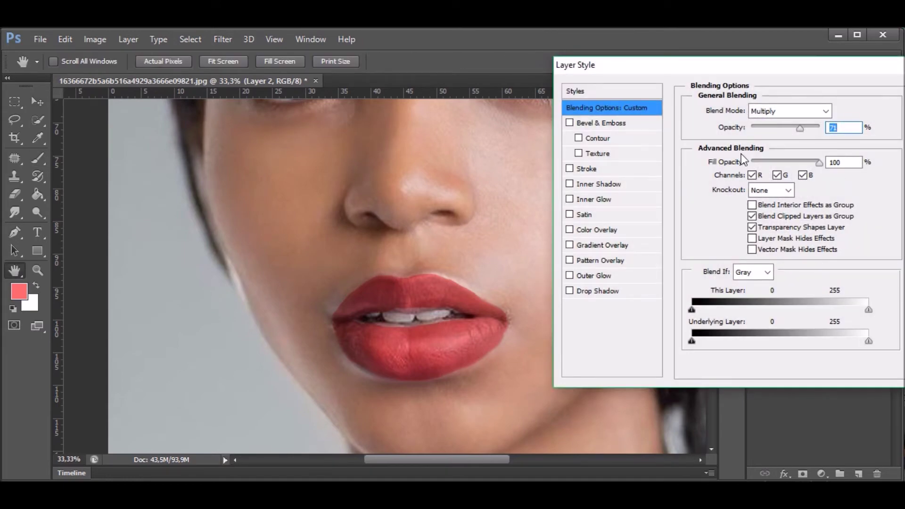
Split Layer 2's Underlying Layer white slider at about 146/255 so lip highlights show through.
drag(786, 74, 731, 58)
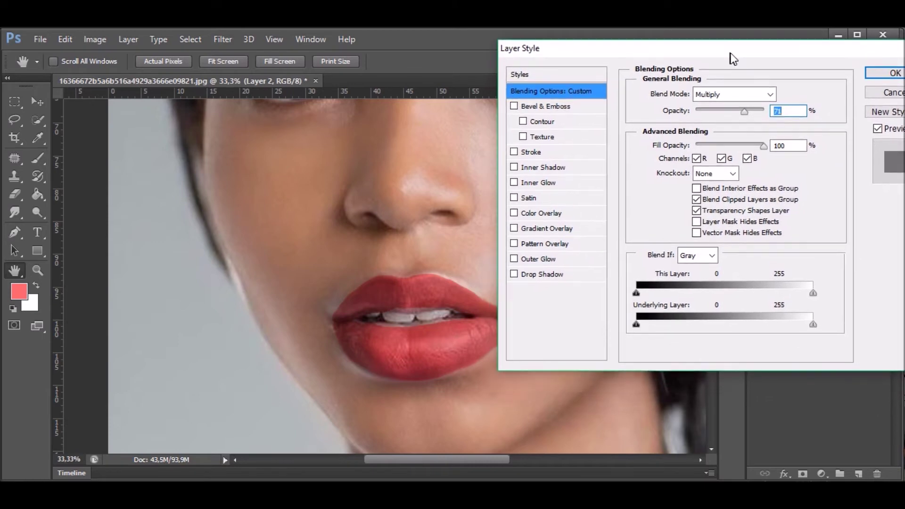
drag(436, 317, 323, 319)
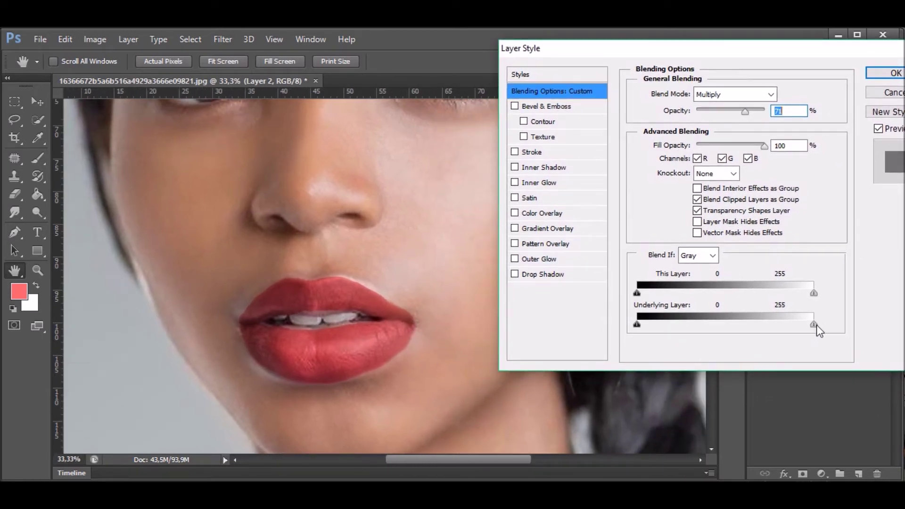
drag(813, 324, 739, 327)
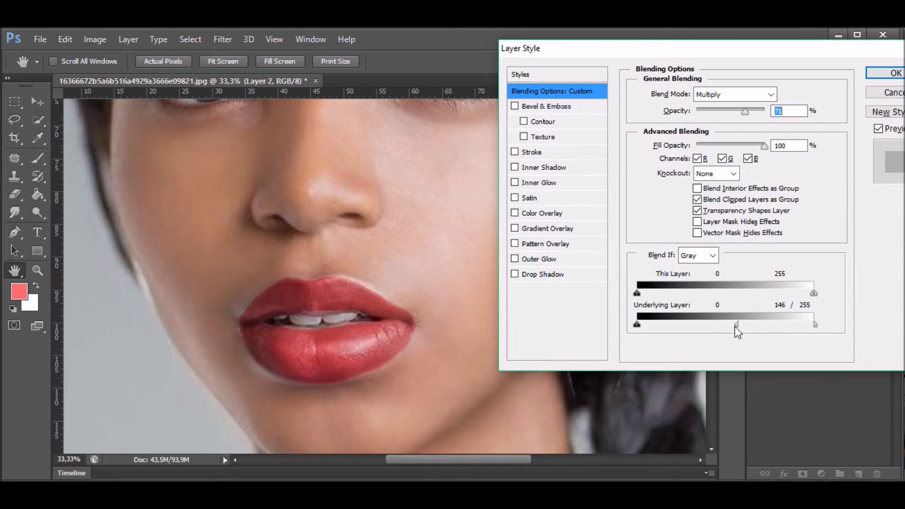
drag(739, 327, 740, 328)
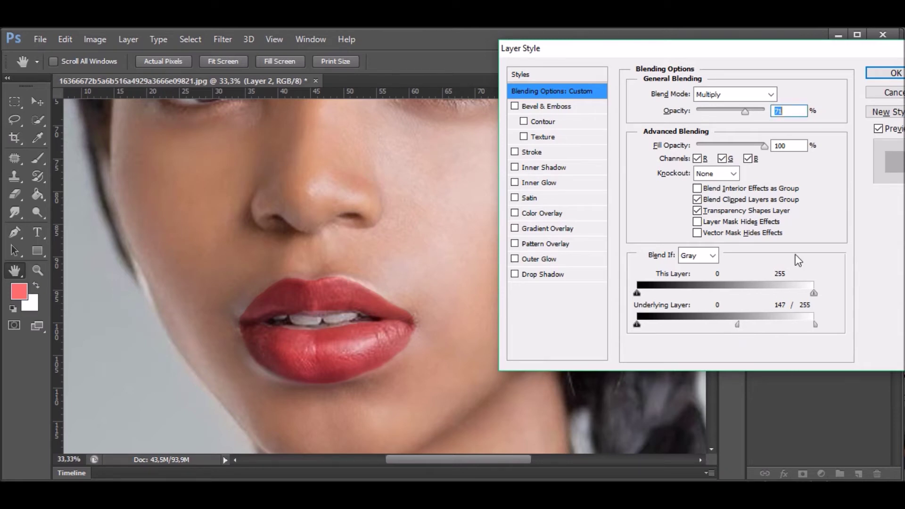
click(898, 73)
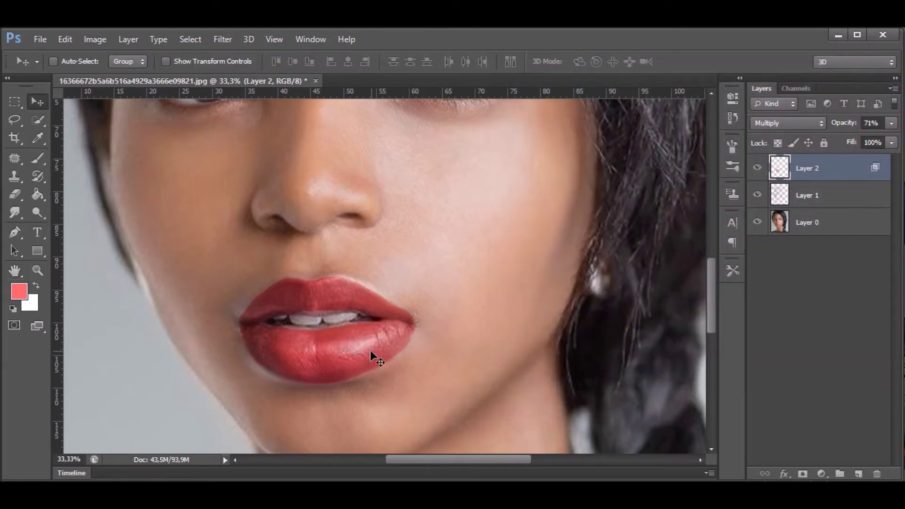
Erase the red overflow along the upper lip edge near the mouth corner with a smaller eraser.
drag(346, 325, 457, 334)
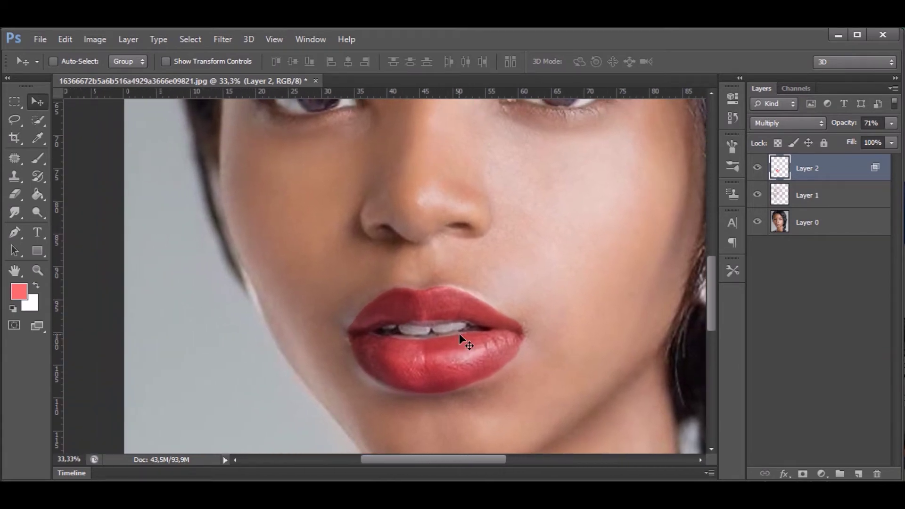
key(ctrl+plus)
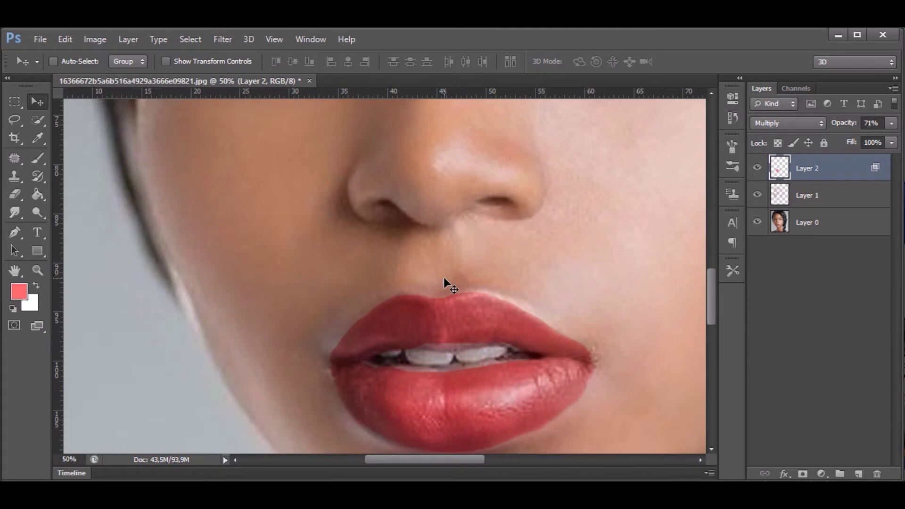
click(17, 193)
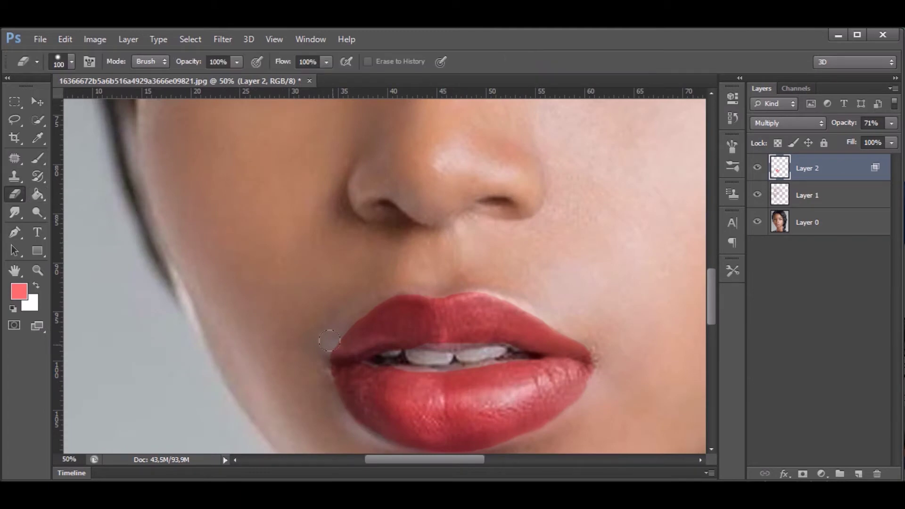
key(bracketleft)
key(bracketleft)
key(bracketleft)
drag(534, 301, 607, 362)
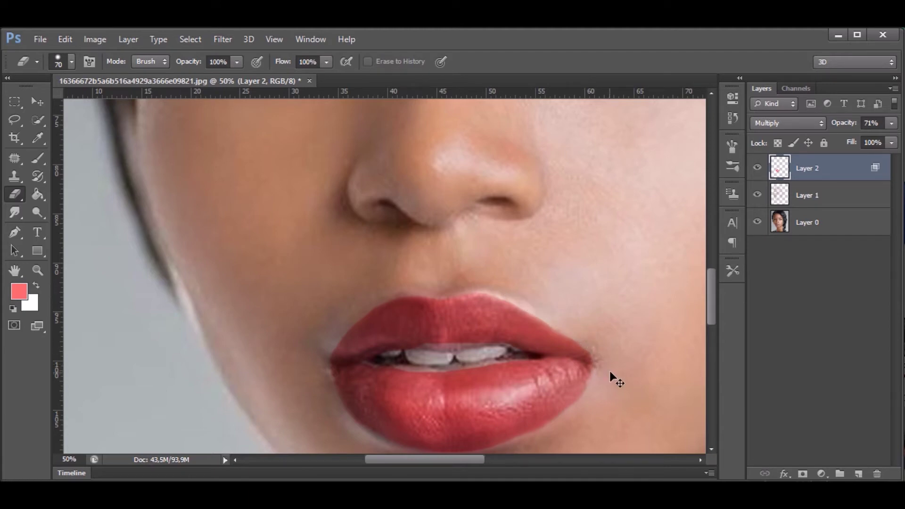
key(ctrl+minus)
key(ctrl+minus)
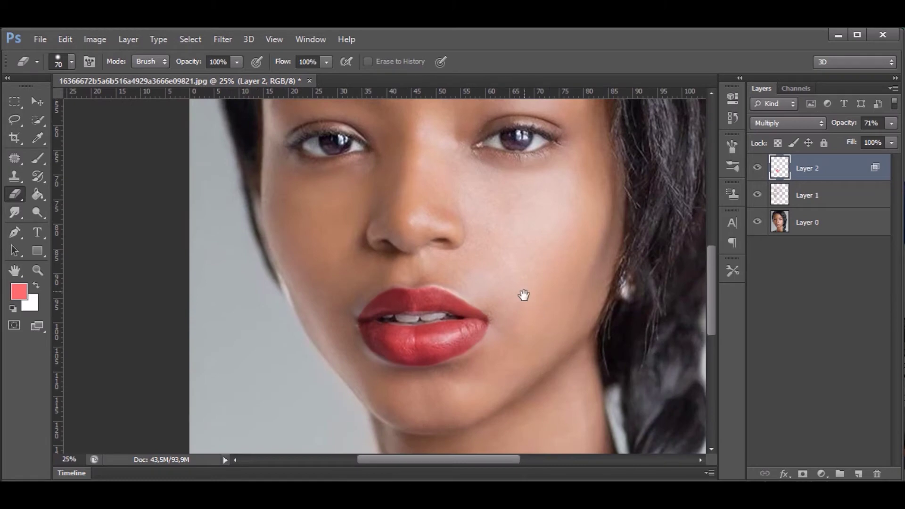
scroll(524, 302, up, 1)
key(ctrl+minus)
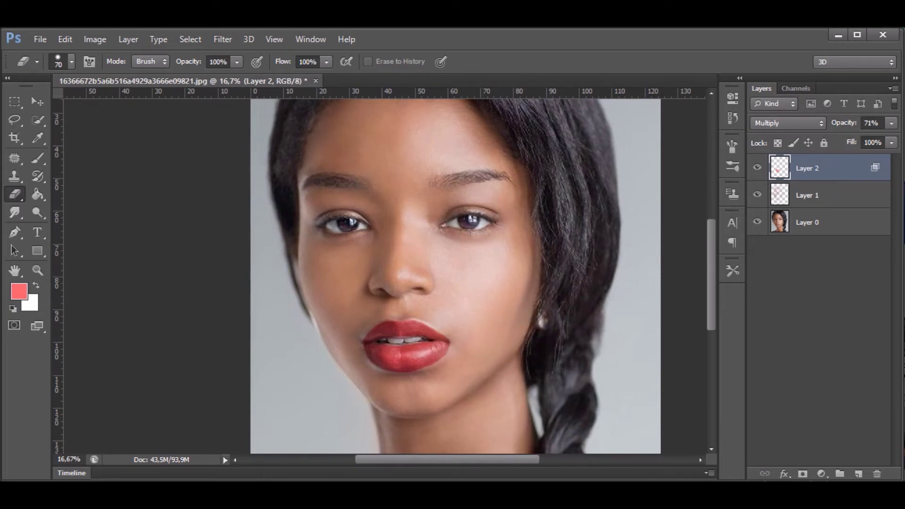
click(887, 124)
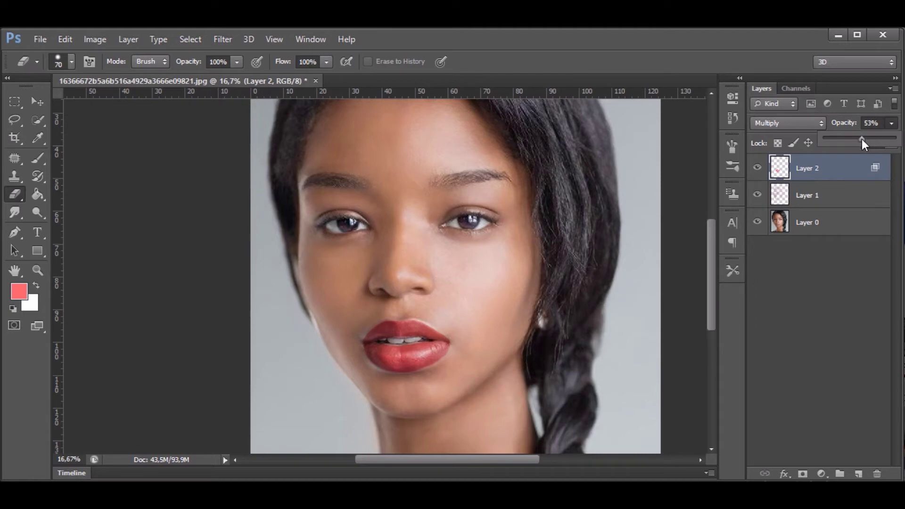
Raise Layer 2 opacity to 76% and shift the lipstick to a deeper, less saturated red.
drag(875, 139, 878, 139)
key(v)
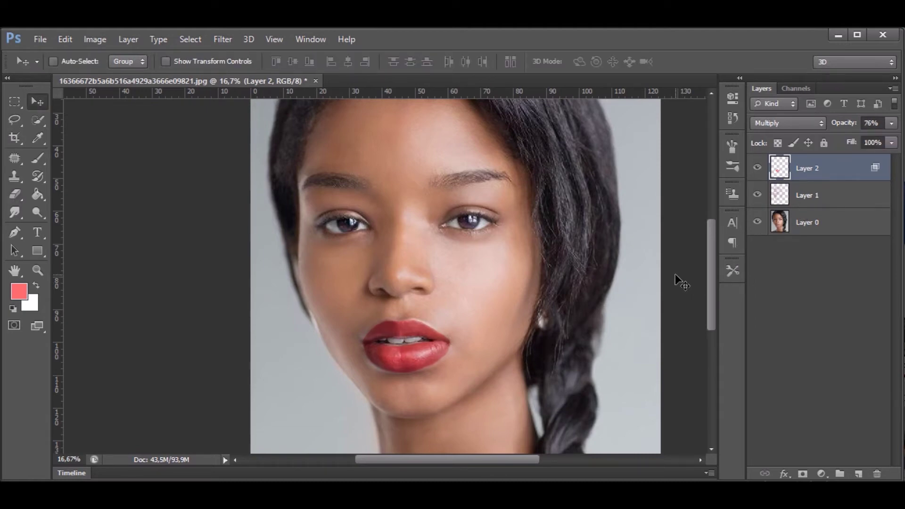
key(ctrl+u)
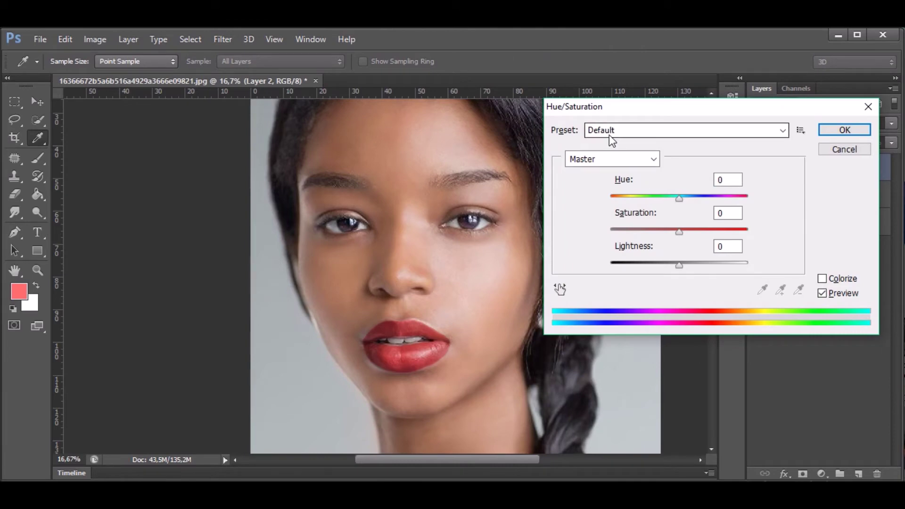
mouse_move(682, 202)
mouse_down()
mouse_move(674, 197)
mouse_move(683, 193)
mouse_up()
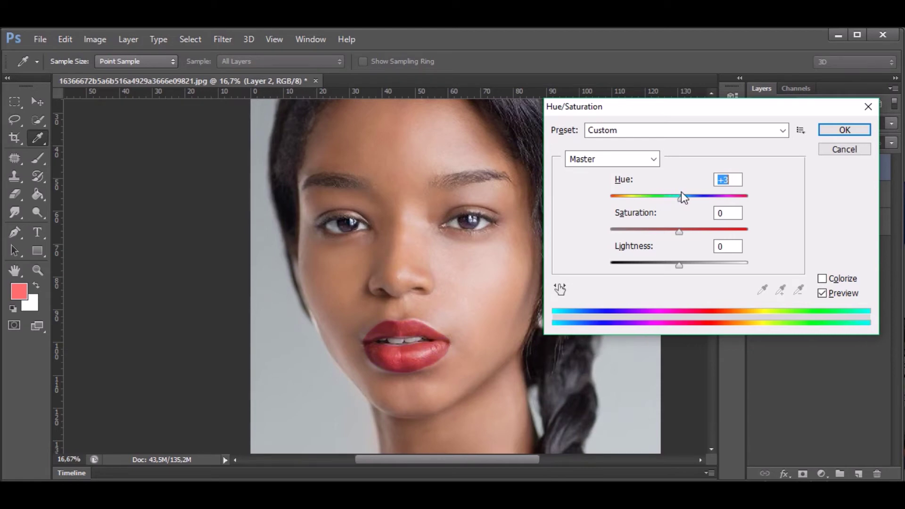
drag(680, 232, 661, 232)
mouse_move(683, 267)
mouse_down()
mouse_move(691, 267)
mouse_move(651, 265)
mouse_move(680, 264)
mouse_up()
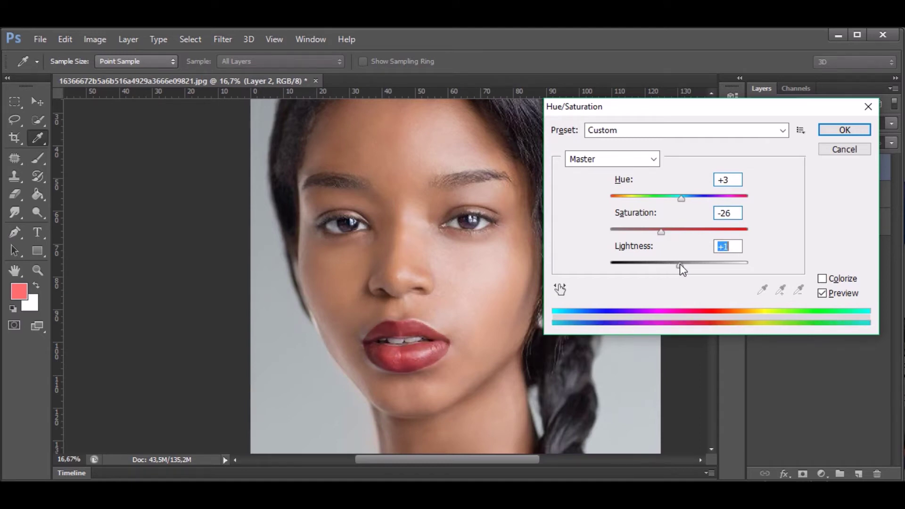
drag(682, 198, 674, 199)
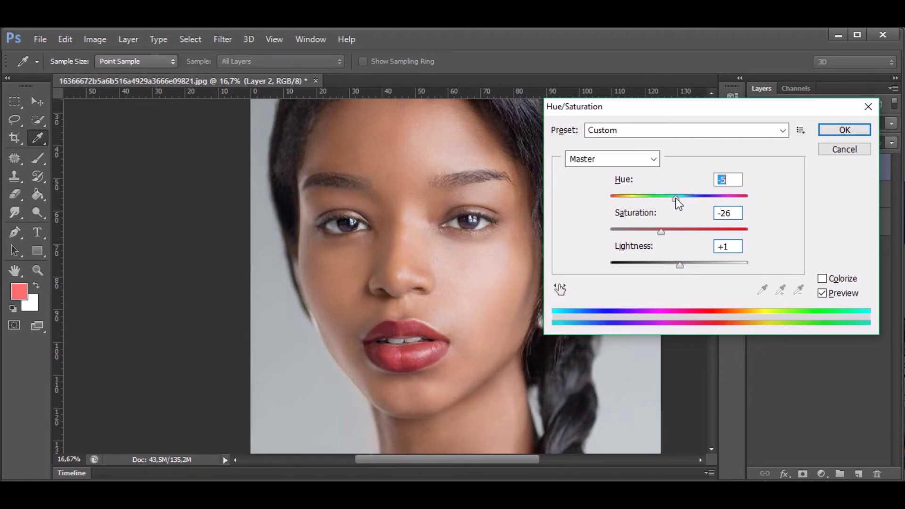
drag(661, 233, 654, 231)
key(v)
key(Return)
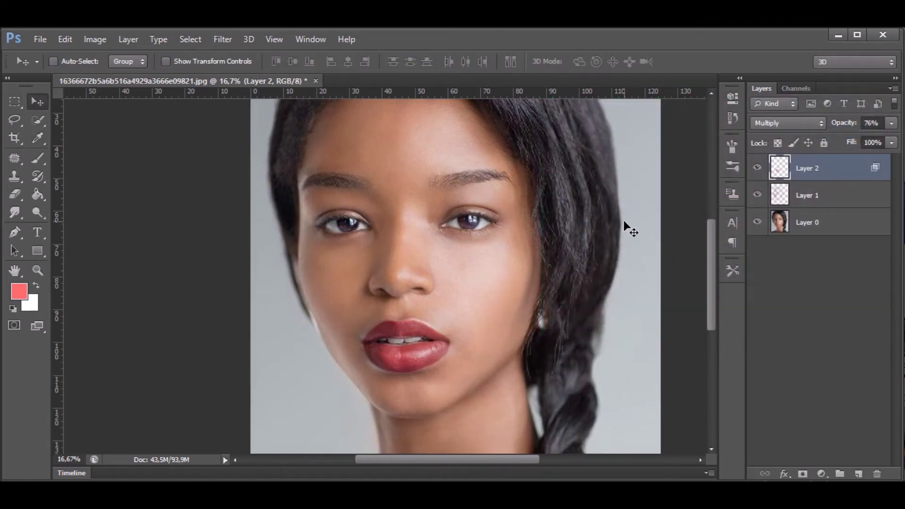
Fit the image, then zoom and pan in on the eyes and brows.
key(ctrl+0)
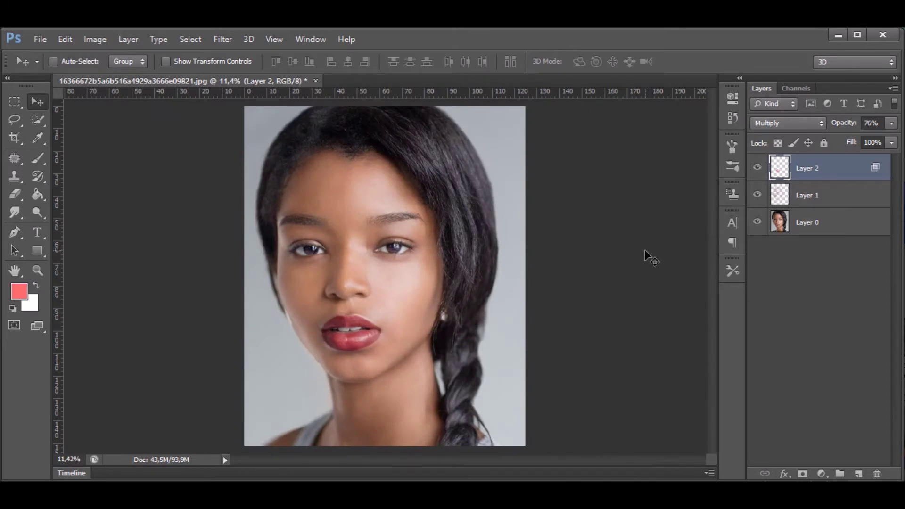
key(ctrl+plus)
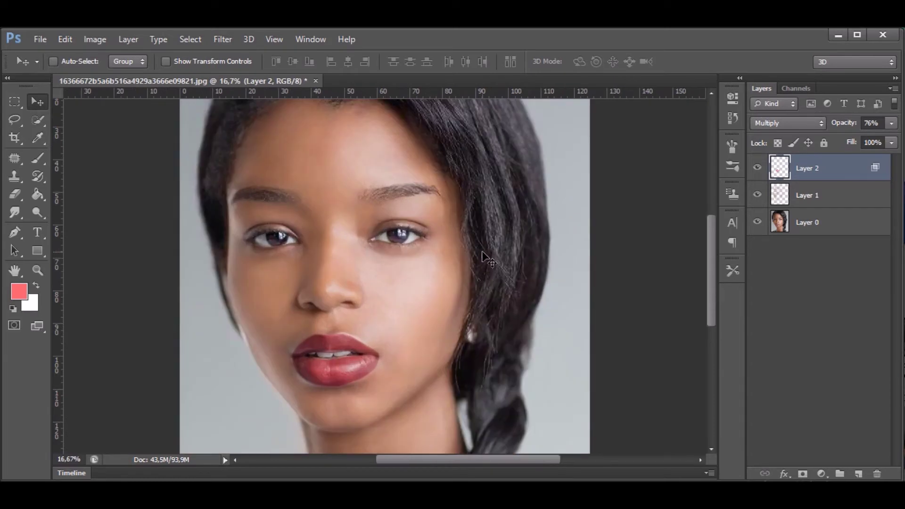
key(ctrl+plus)
mouse_move(499, 227)
mouse_down()
mouse_move(519, 262)
mouse_move(509, 279)
mouse_up()
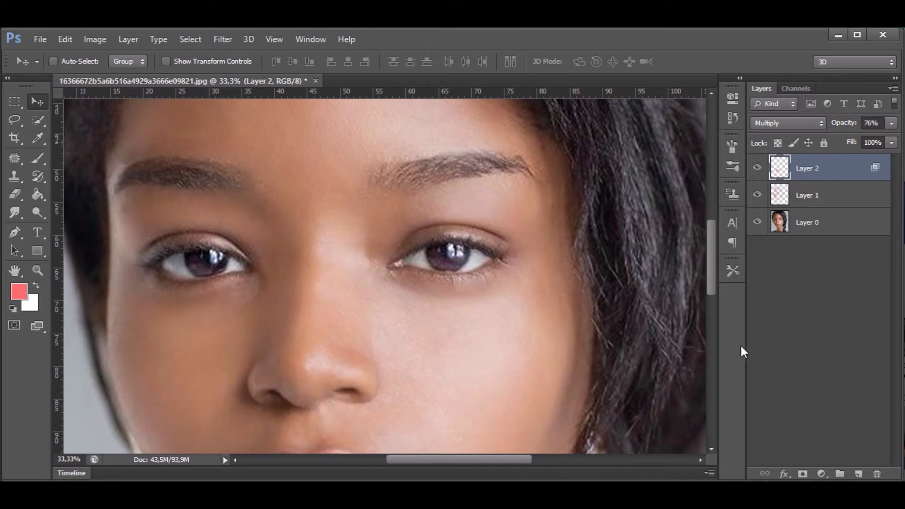
Add a new empty Layer 3 above the lipstick layer.
click(858, 473)
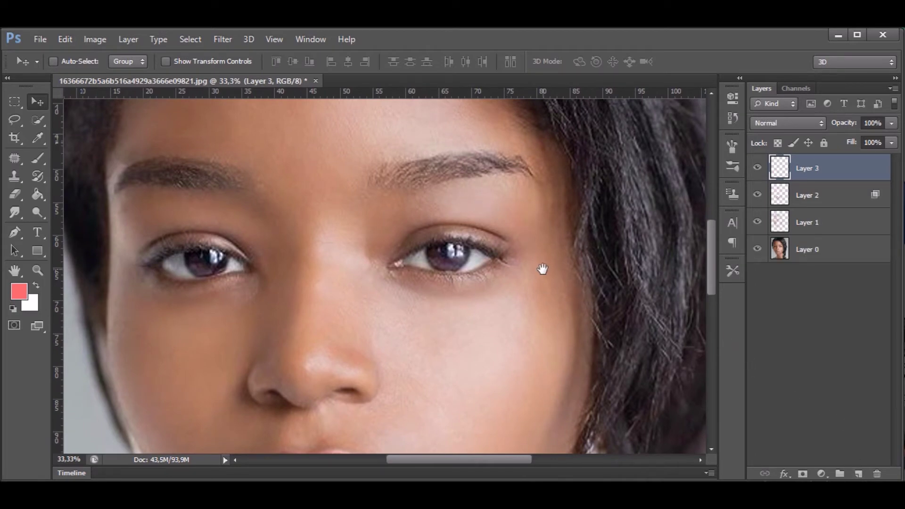
key(ctrl+minus)
drag(423, 249, 422, 238)
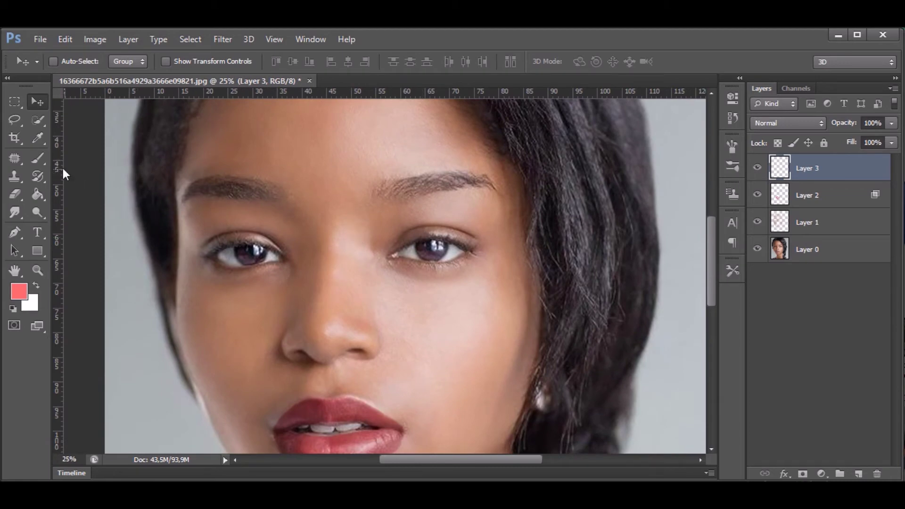
Set the Brush to 100% flow, 0% hardness and about 349 px size.
click(40, 158)
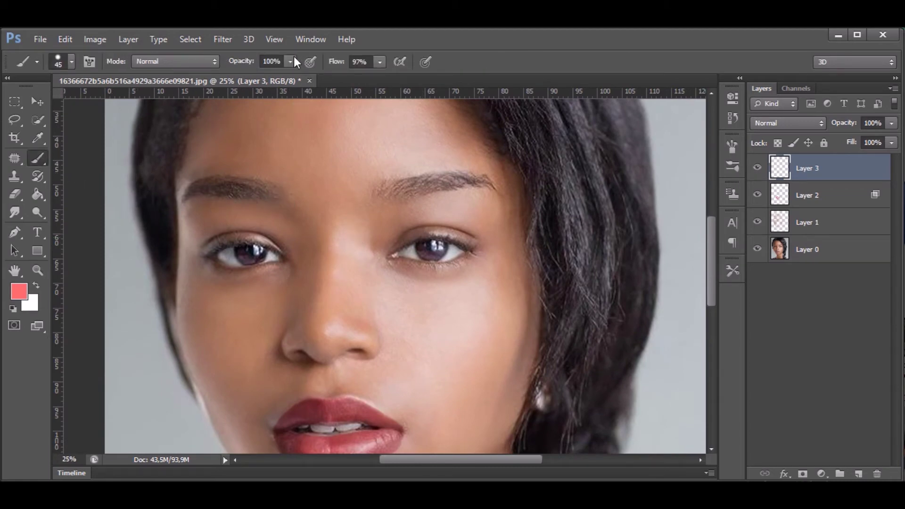
click(380, 62)
drag(381, 75, 385, 75)
right_click(455, 310)
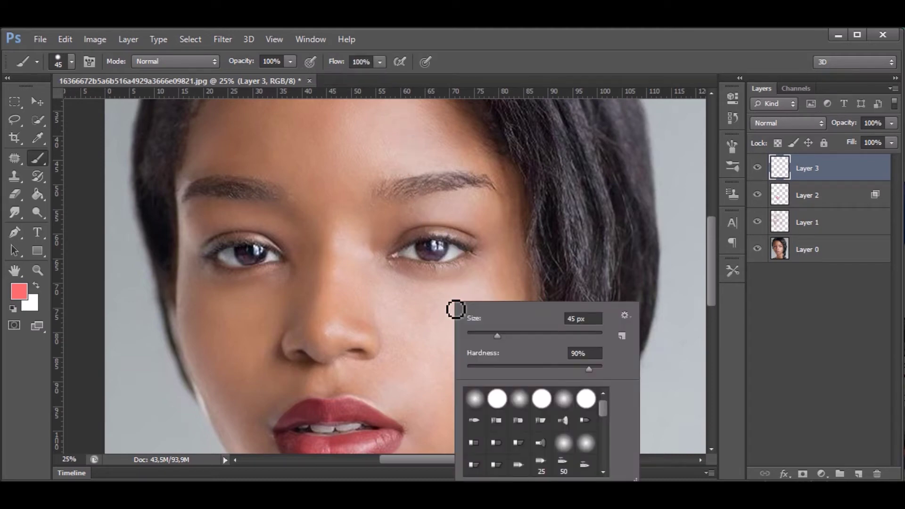
drag(537, 372, 468, 371)
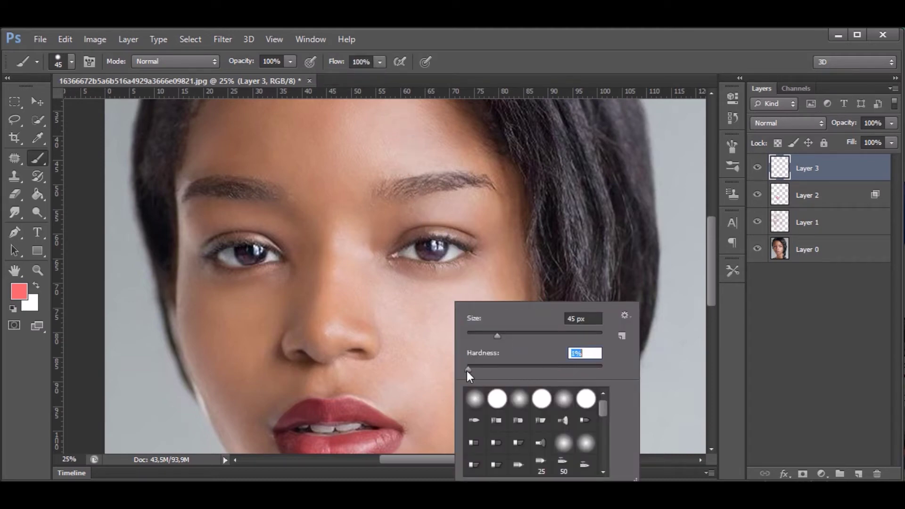
drag(498, 336, 545, 341)
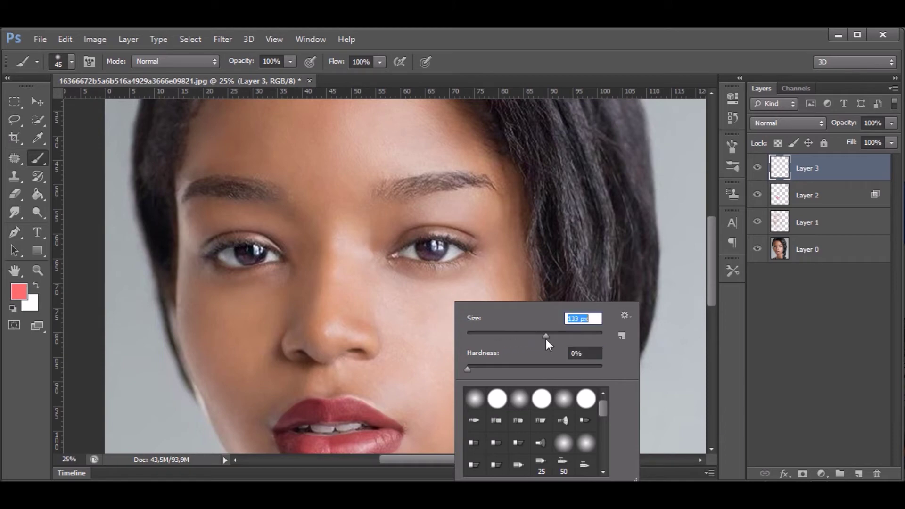
drag(572, 336, 596, 336)
drag(576, 336, 582, 336)
drag(590, 336, 592, 335)
drag(592, 336, 578, 335)
Dab a soft red glow over each eye with a 500 px brush, undoing a test spot.
click(426, 223)
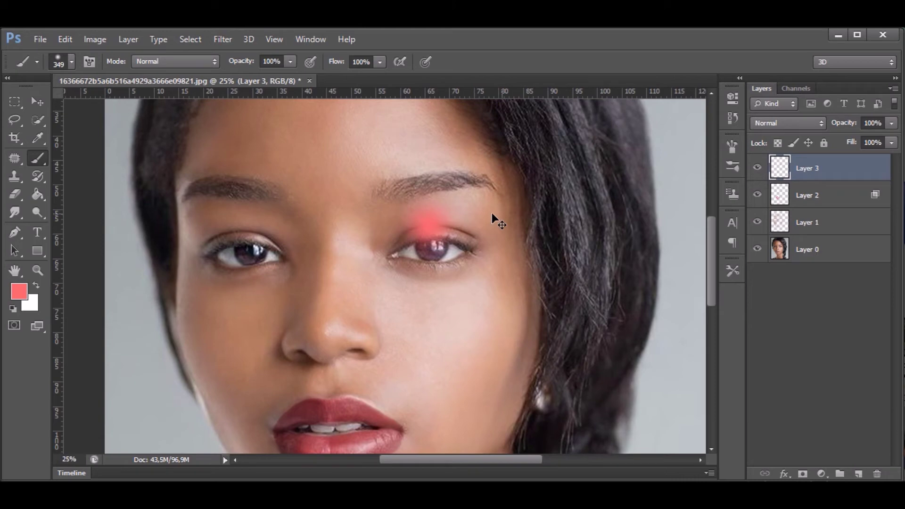
key(ctrl+z)
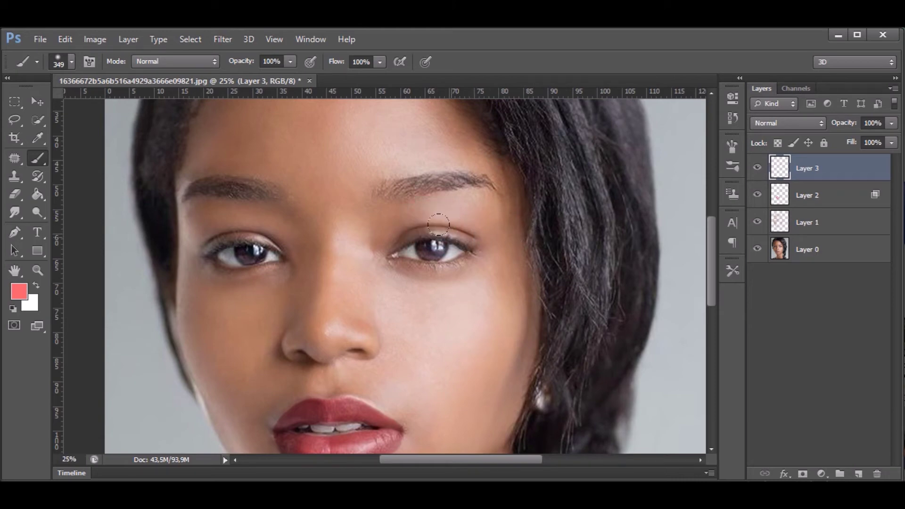
key(bracketright)
key(bracketright)
key(bracketright)
key(bracketright)
click(434, 246)
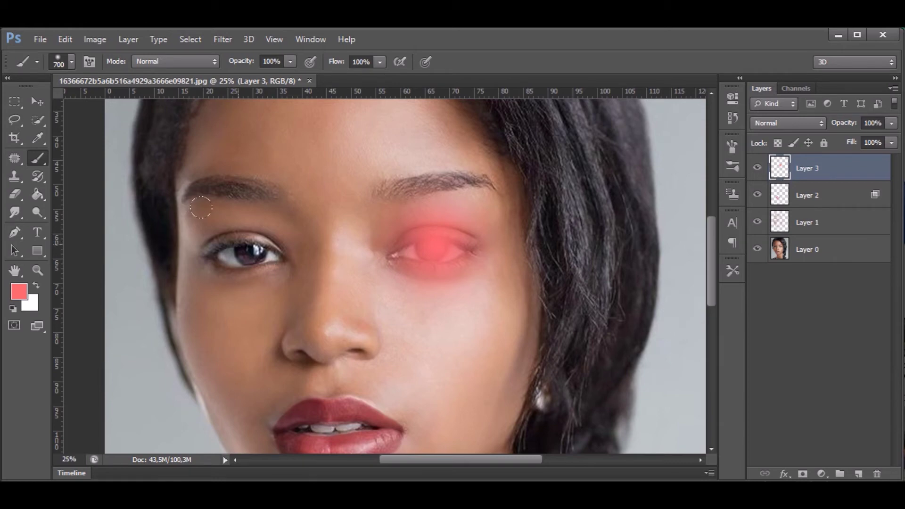
click(239, 246)
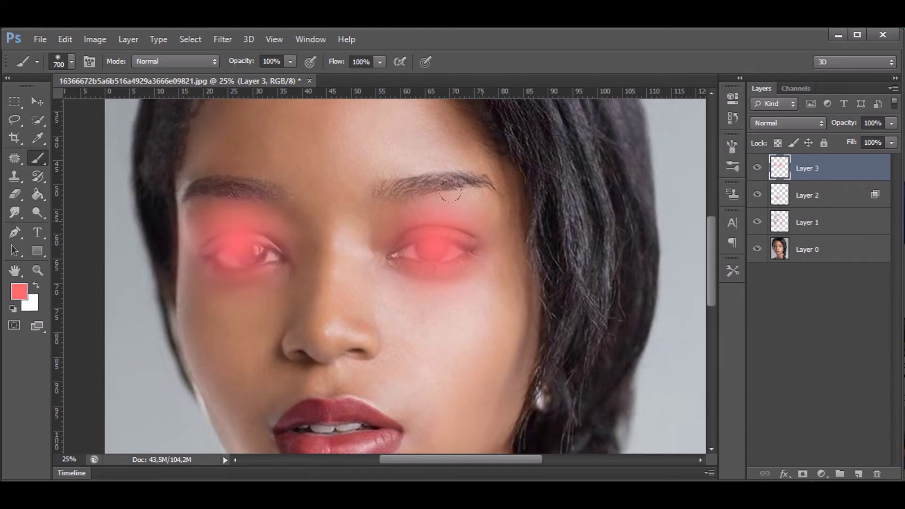
Set Layer 3's blend mode to Multiply and switch to the Eraser zoomed on the eye.
click(797, 124)
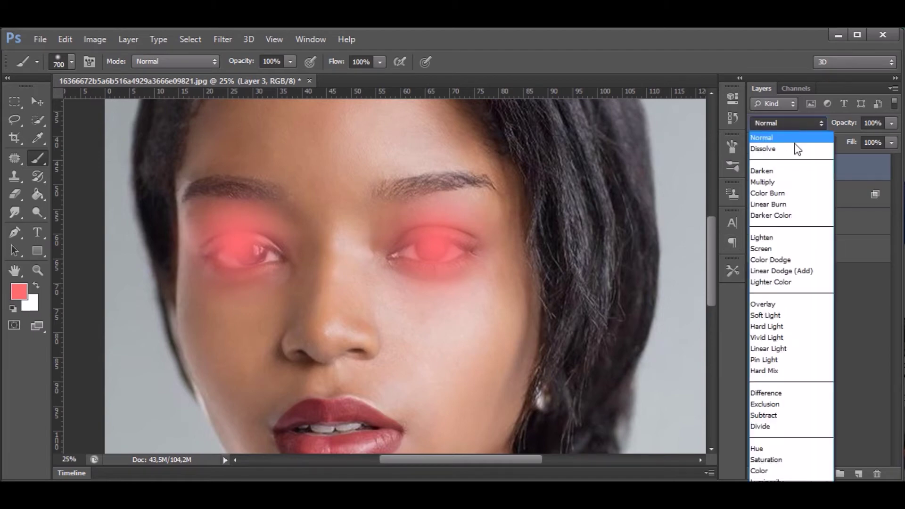
click(796, 181)
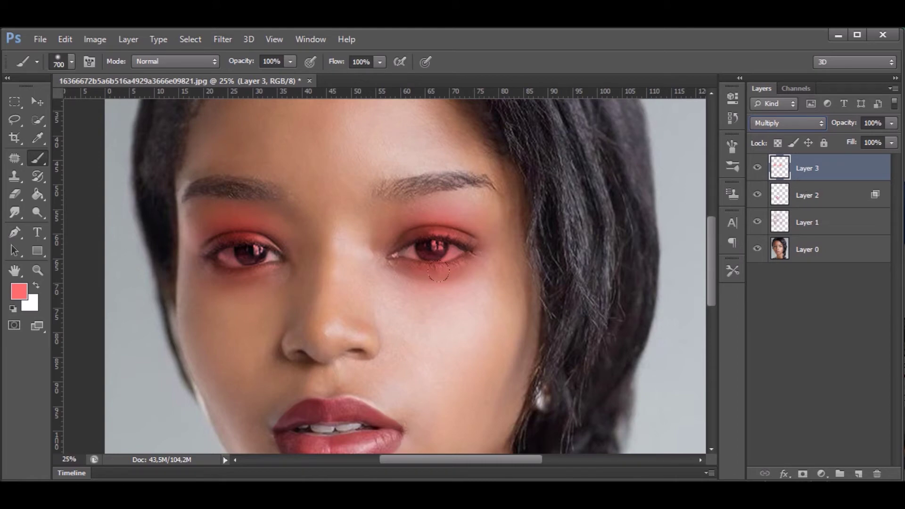
click(17, 195)
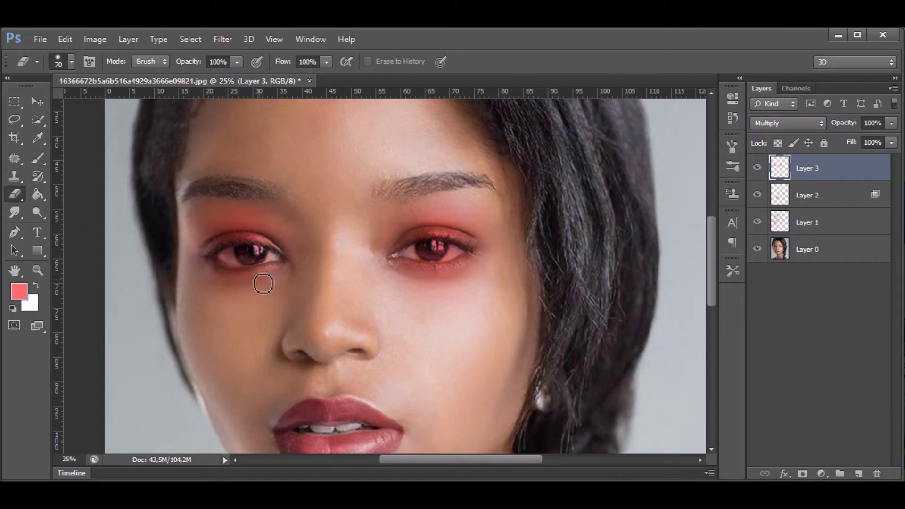
key(ctrl+plus)
scroll(528, 245, right, 2)
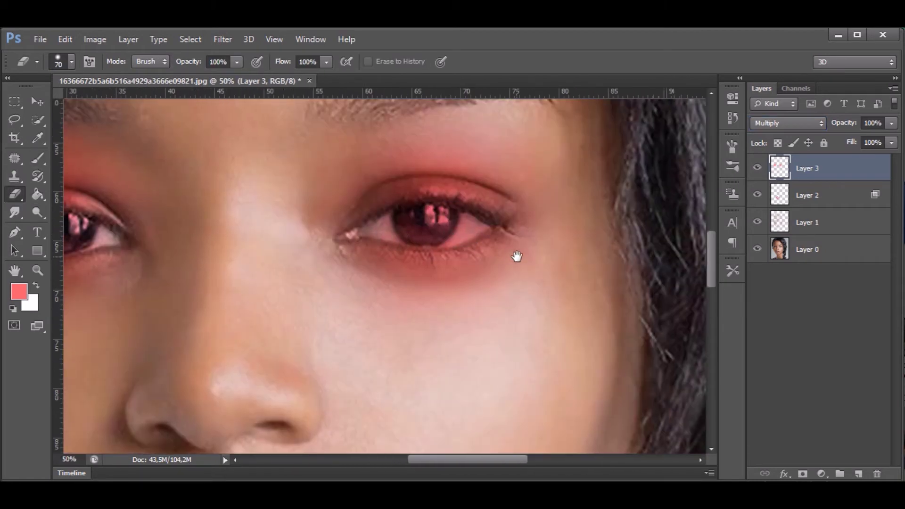
key(bracketright)
key(bracketright)
key(bracketright)
Set the eraser to 175 px with lower hardness and erase red from the lower eyelid and iris.
right_click(529, 250)
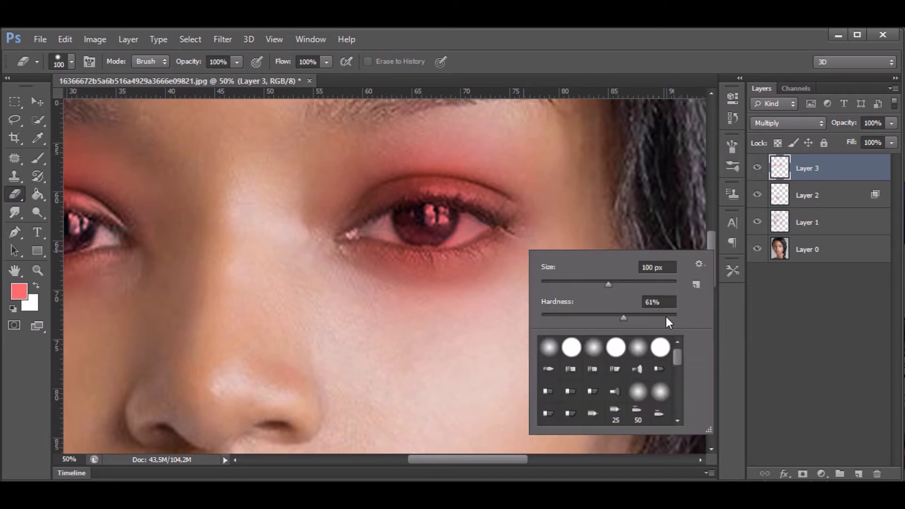
click(629, 316)
key(Return)
key(bracketright)
key(bracketright)
key(bracketright)
right_click(487, 250)
click(595, 325)
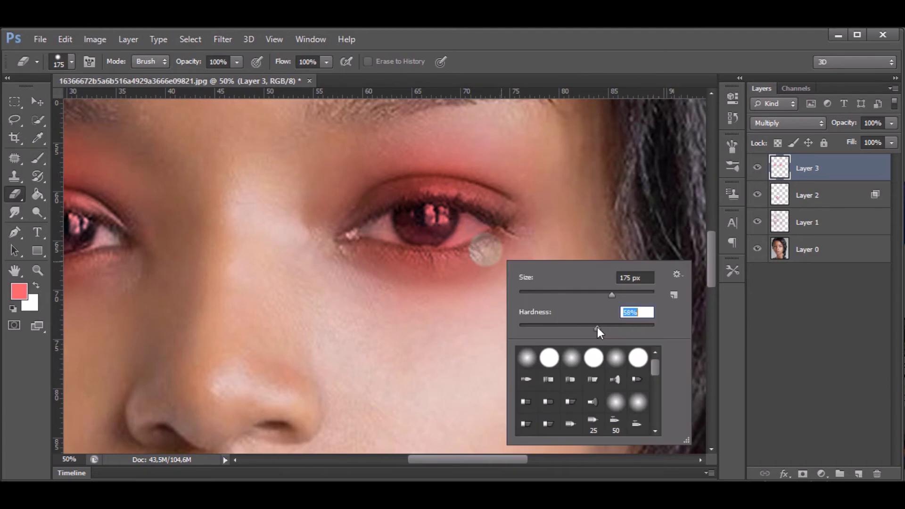
key(Return)
mouse_move(495, 255)
mouse_down()
mouse_move(374, 240)
mouse_move(356, 218)
mouse_move(463, 275)
mouse_up()
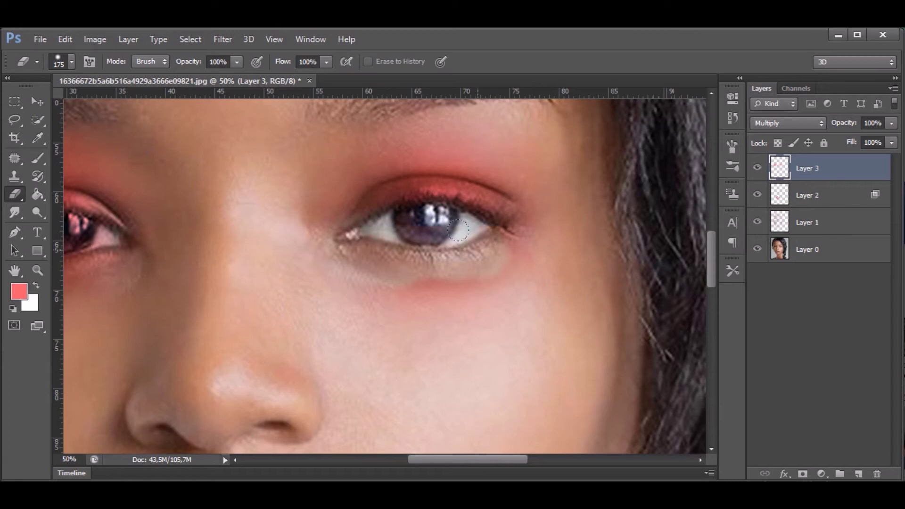
Enlarge the eraser to about 250 px and make it fully soft.
key(bracketright)
key(bracketright)
right_click(487, 299)
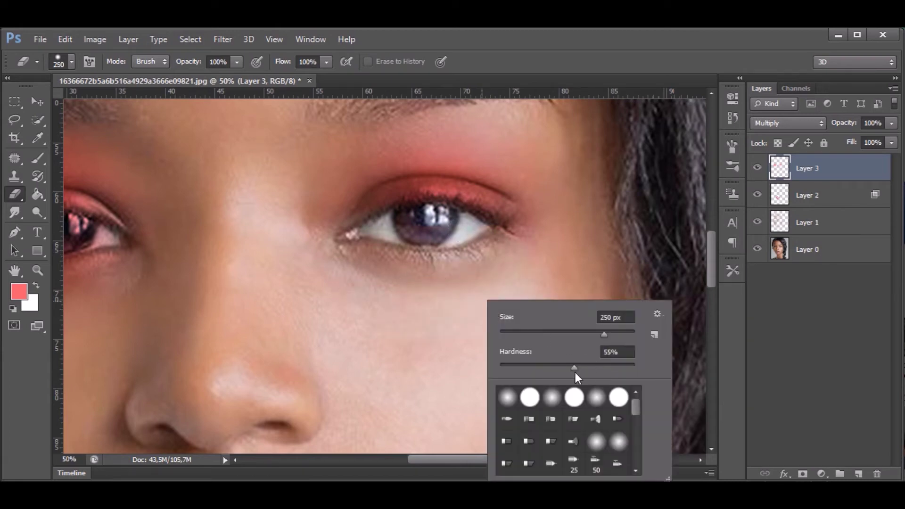
drag(571, 368, 544, 368)
key(Return)
key(bracketright)
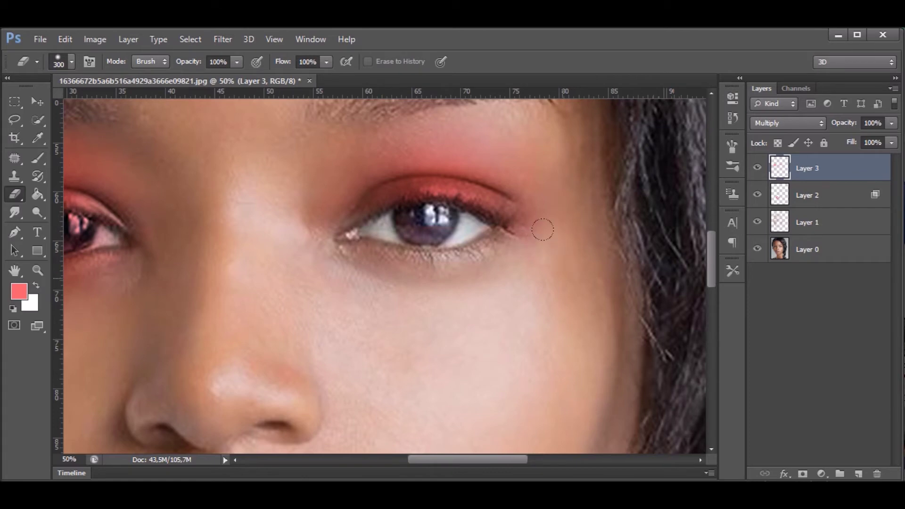
right_click(504, 315)
click(557, 384)
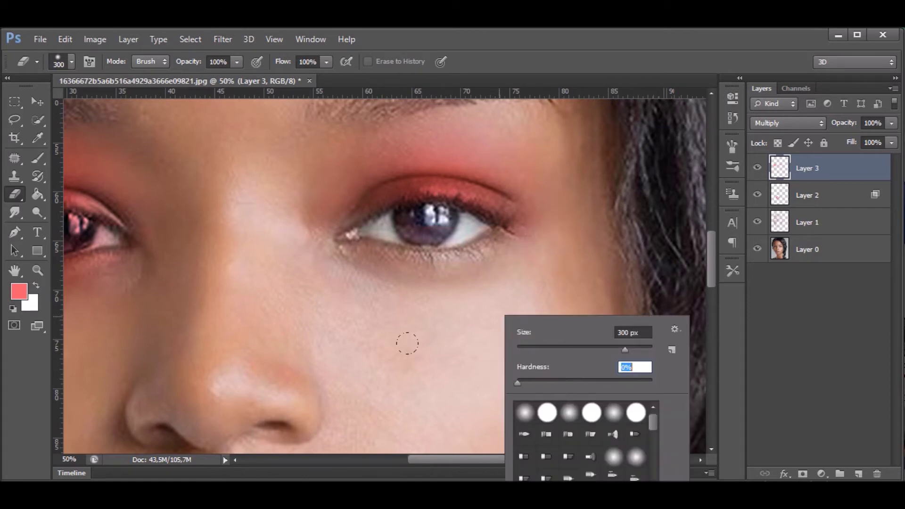
key(Return)
Erase red from the other eye's white, then zoom to 25% around the eyes.
scroll(582, 277, up, 3)
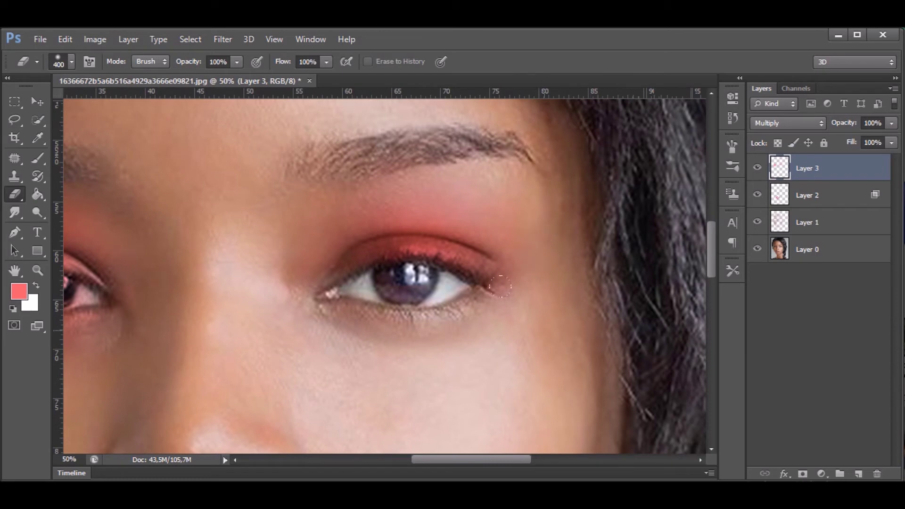
scroll(425, 325, left, 5)
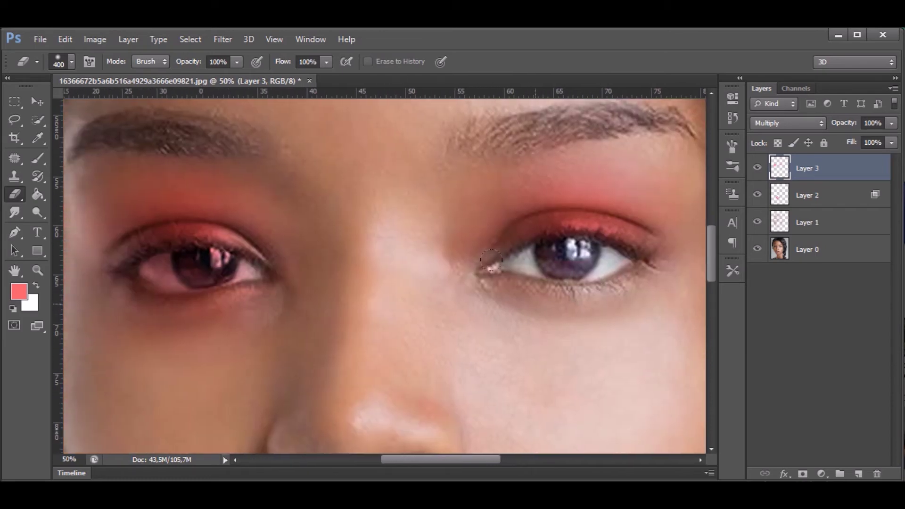
key(bracketleft)
key(bracketleft)
scroll(464, 320, left, 5)
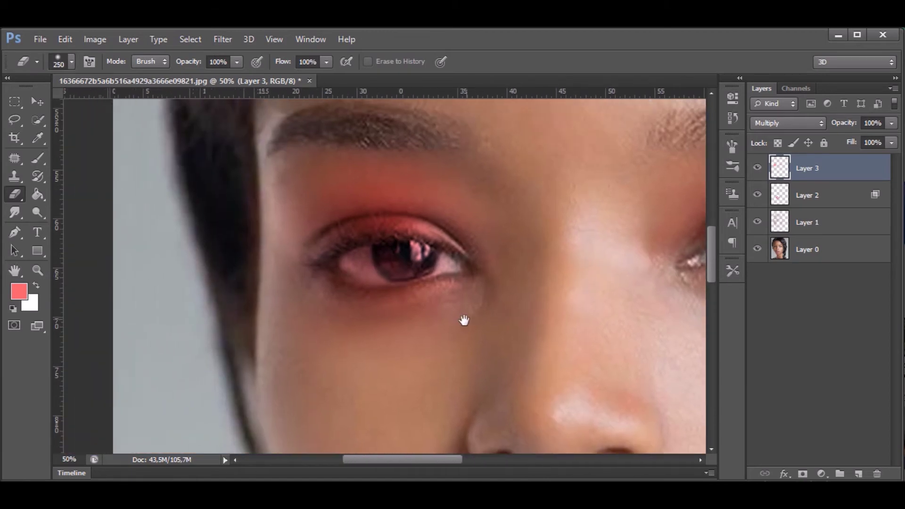
drag(443, 267, 339, 271)
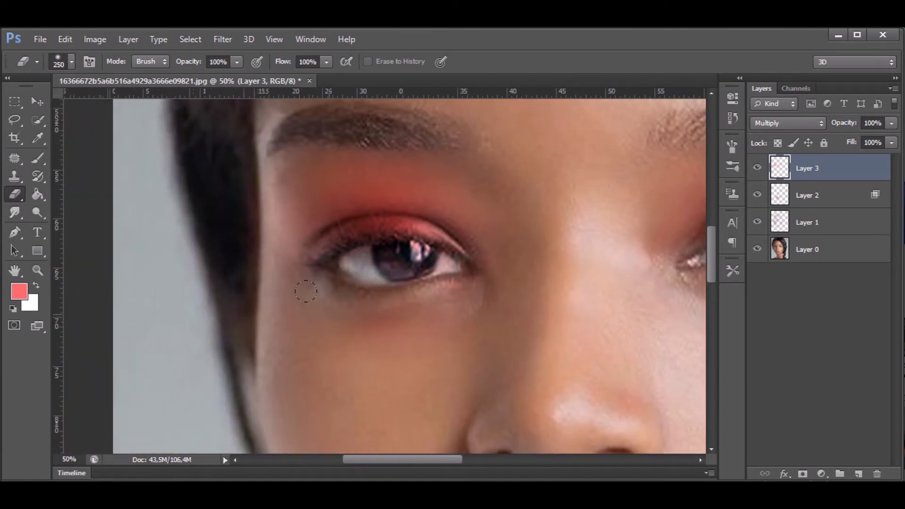
key(bracketright)
key(bracketright)
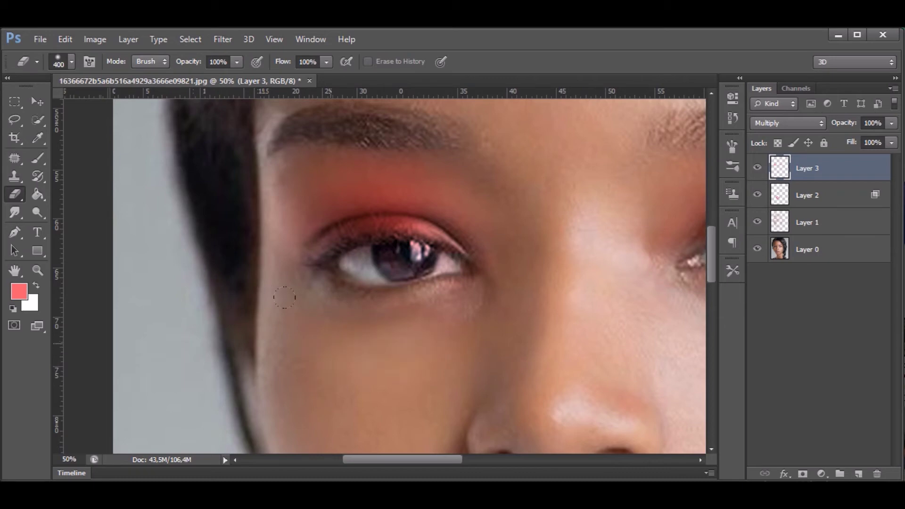
key(bracketleft)
key(bracketleft)
key(bracketleft)
key(bracketleft)
key(bracketright)
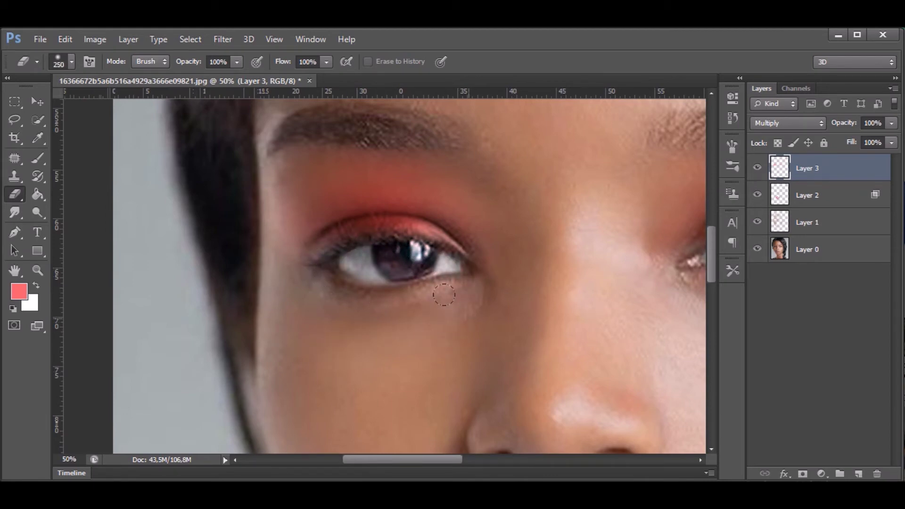
key(ctrl+minus)
key(ctrl+minus)
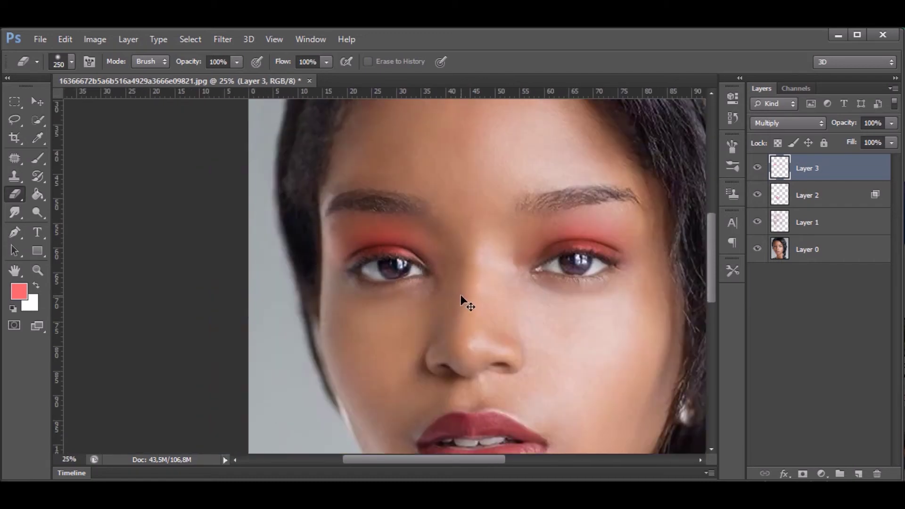
key(ctrl+minus)
key(ctrl+plus)
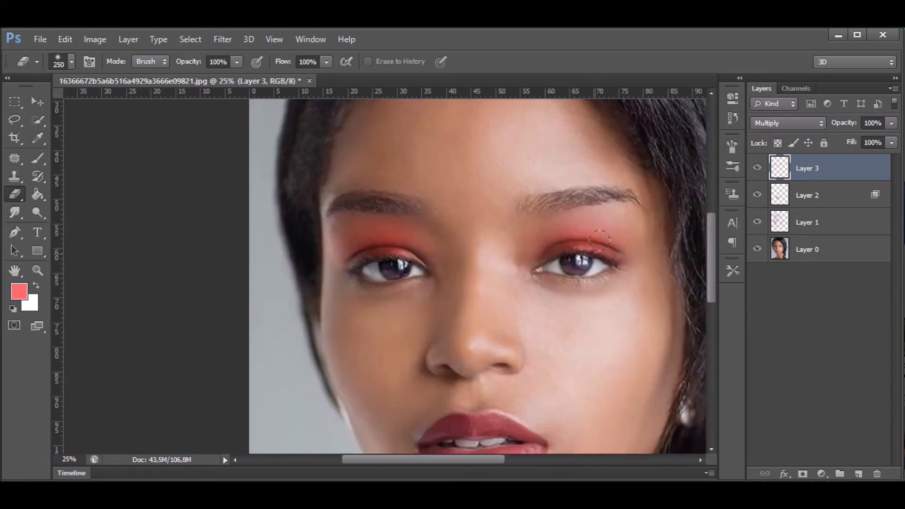
Lower Layer 3's eyeshadow opacity to 63%.
click(891, 123)
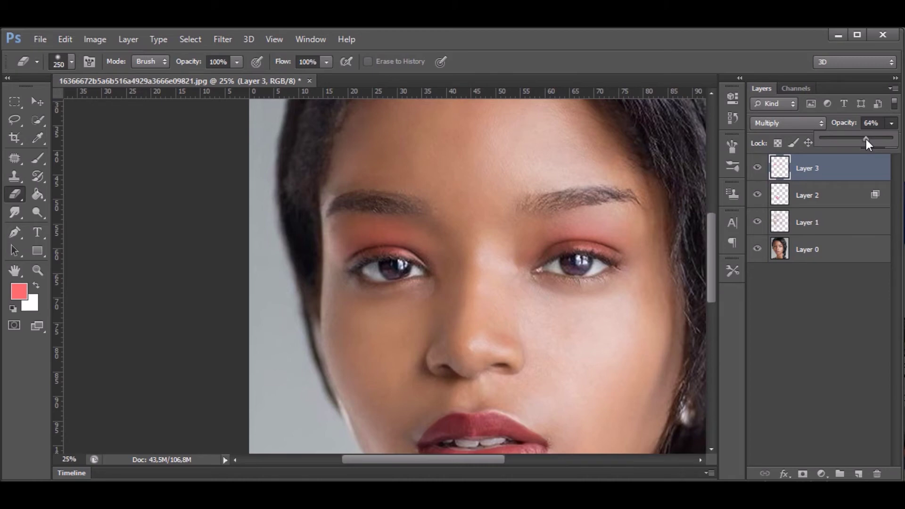
key(ctrl+minus)
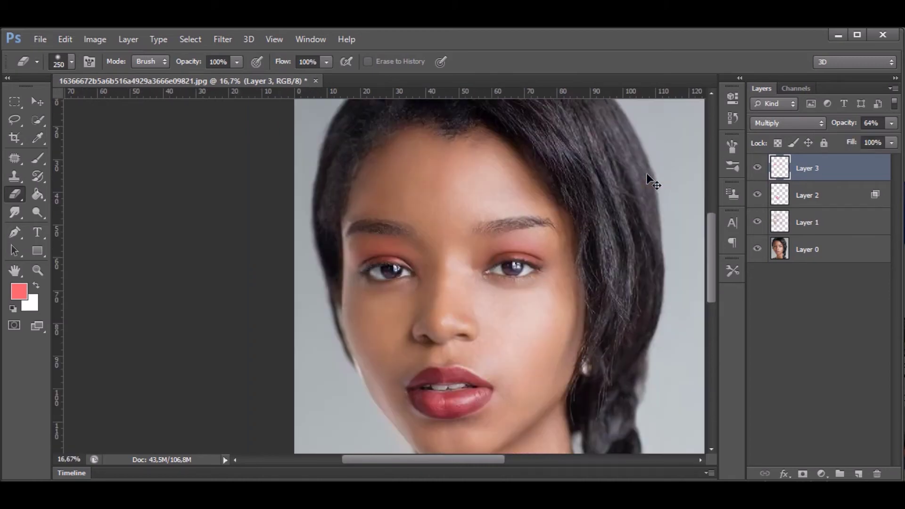
click(892, 123)
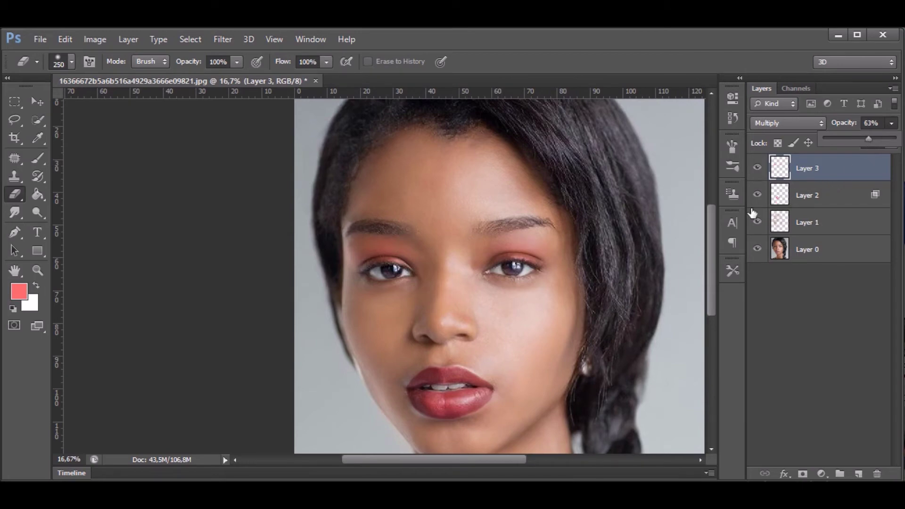
key(v)
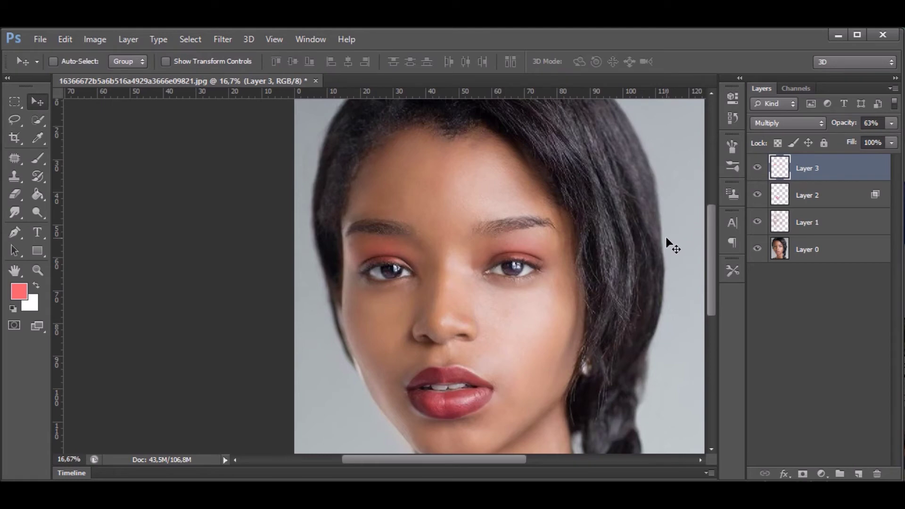
scroll(596, 242, right, 1)
scroll(588, 242, right, 1)
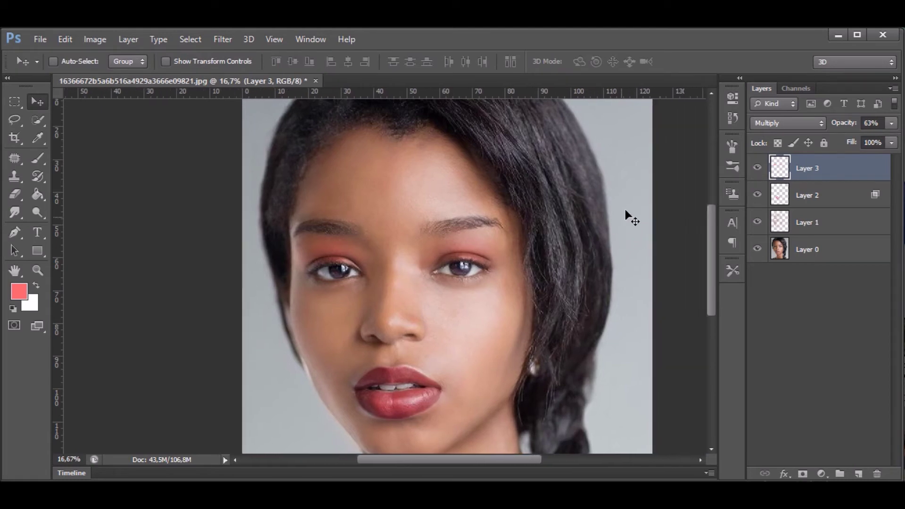
key(i)
Reduce the eyeshadow saturation by 19 in Hue/Saturation and apply it.
key(ctrl+u)
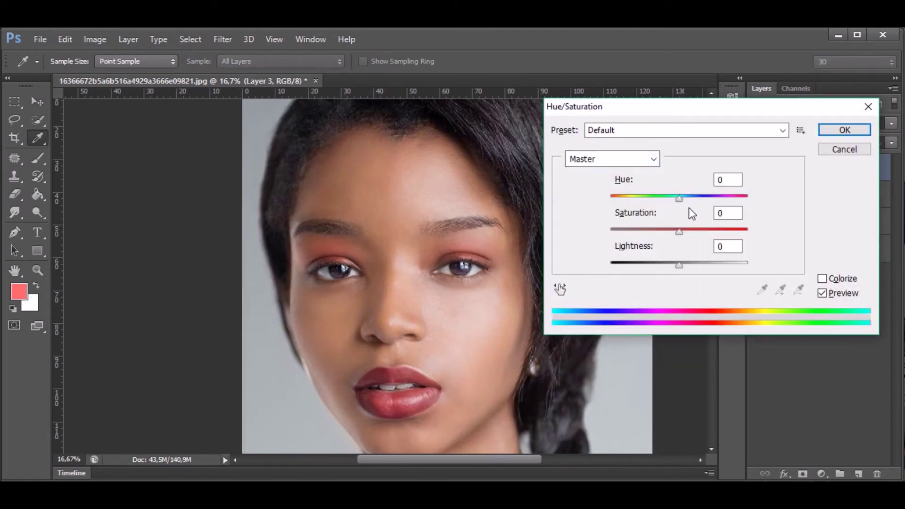
drag(679, 232, 677, 230)
mouse_move(679, 265)
mouse_down()
mouse_move(668, 265)
mouse_move(690, 264)
mouse_move(680, 264)
mouse_up()
drag(675, 233, 672, 233)
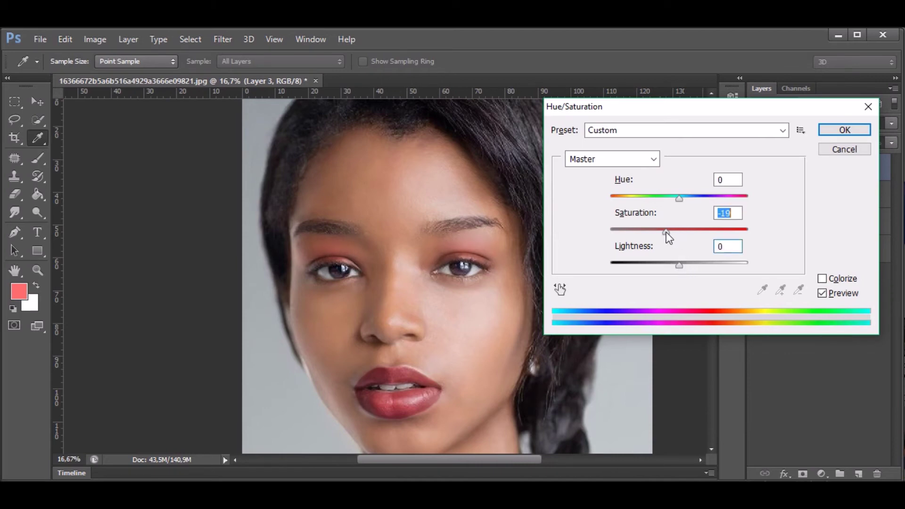
click(831, 132)
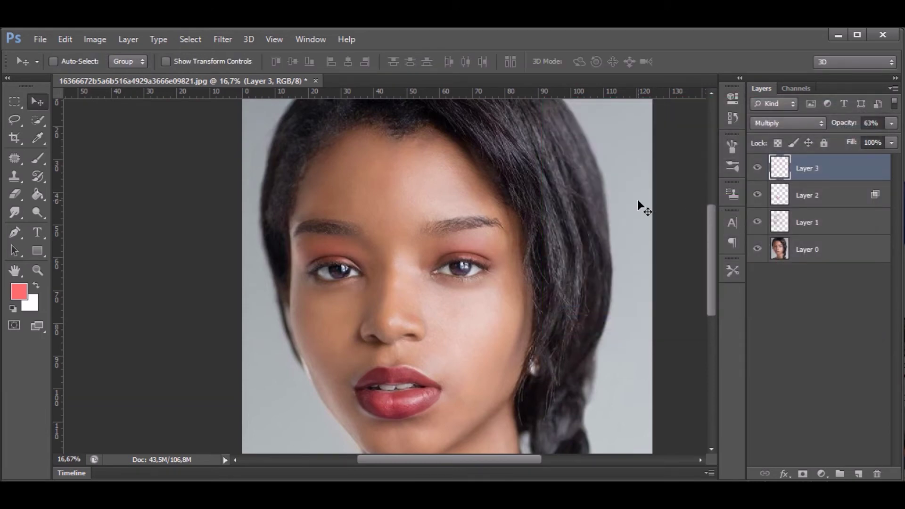
key(ctrl+0)
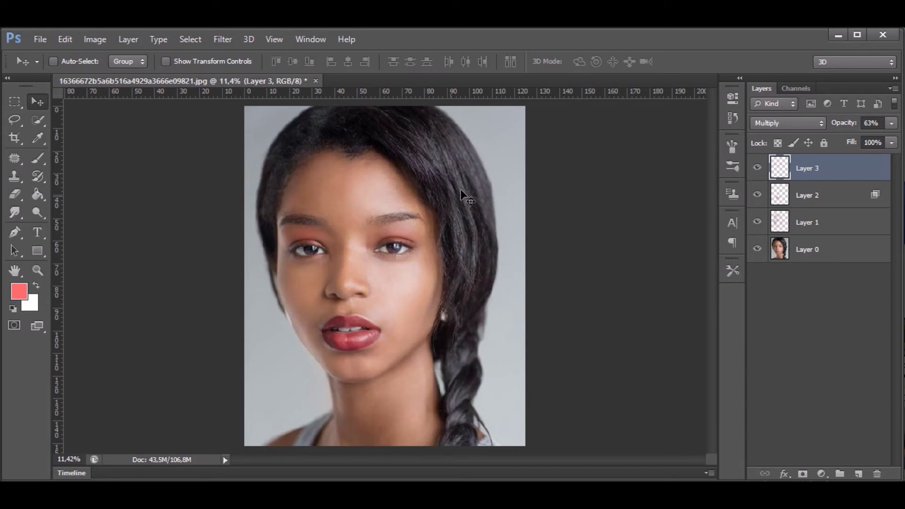
Zoom in and centre the view on the right-hand eye and its brow.
key(ctrl+plus)
key(ctrl+plus)
key(ctrl+plus)
key(ctrl+plus)
key(ctrl+plus)
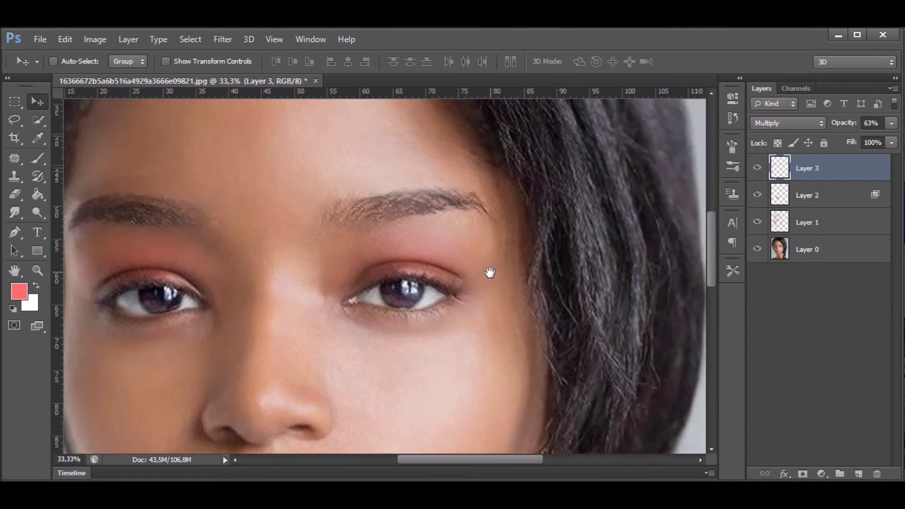
key(ctrl+plus)
drag(505, 260, 520, 260)
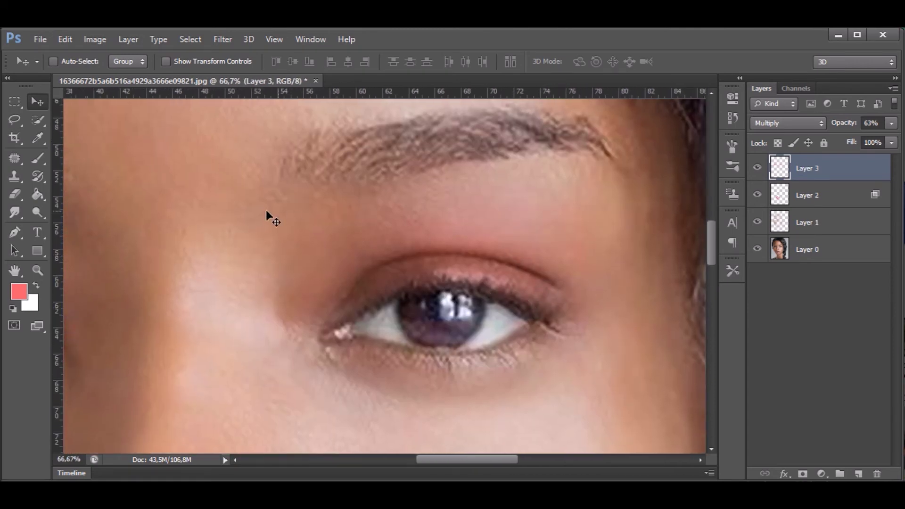
click(16, 234)
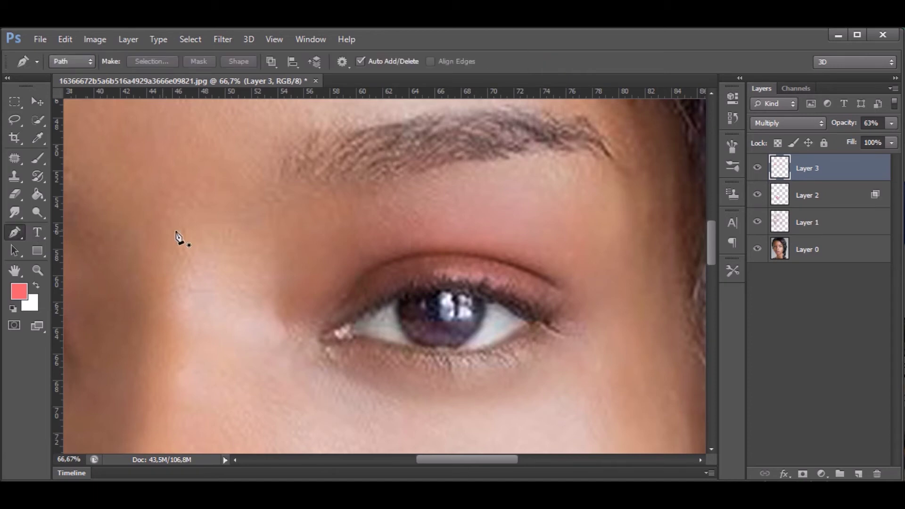
Draw a closed pen path along the right eye's upper lid with a winged outer tip.
click(359, 312)
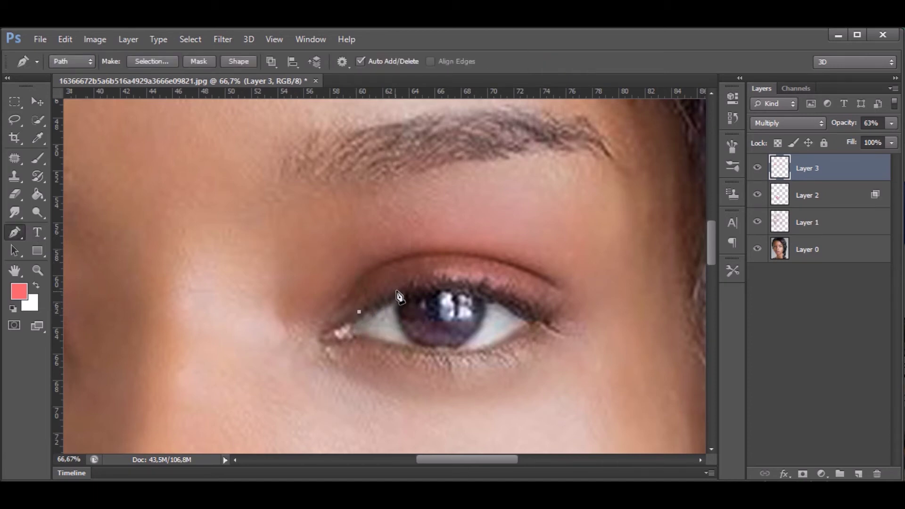
click(414, 280)
drag(484, 282, 488, 283)
click(532, 302)
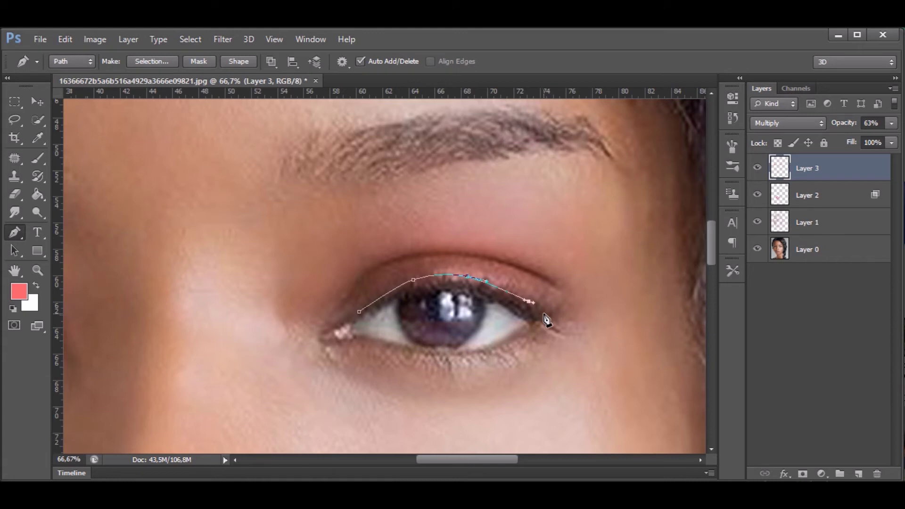
click(546, 315)
click(532, 324)
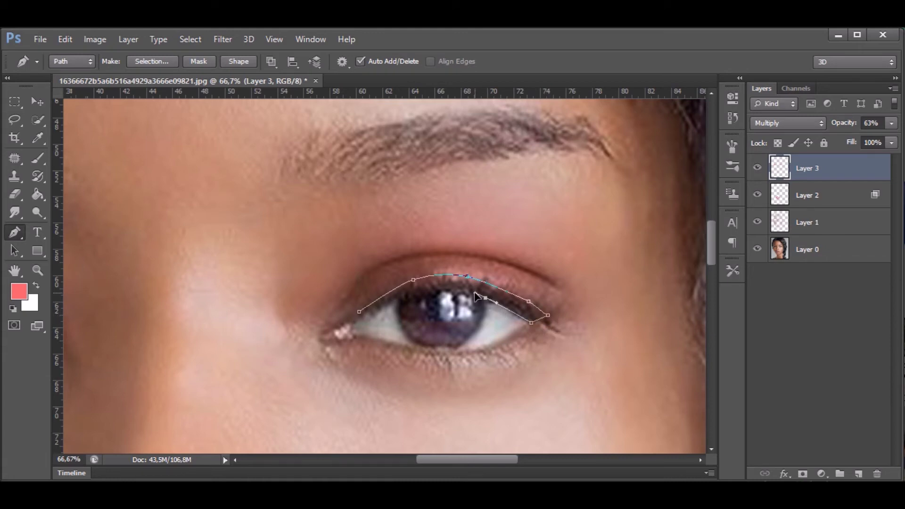
click(434, 291)
click(377, 306)
click(360, 312)
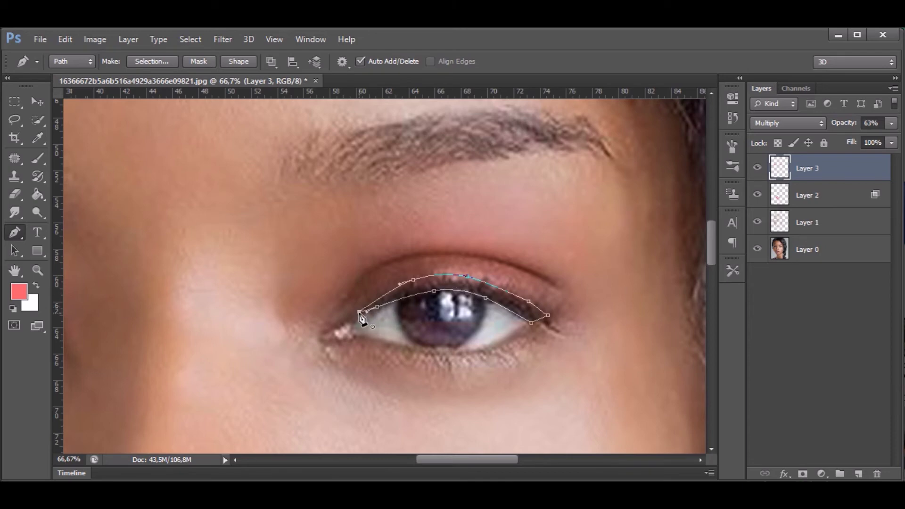
Convert the eyeliner path into an active selection.
right_click(480, 289)
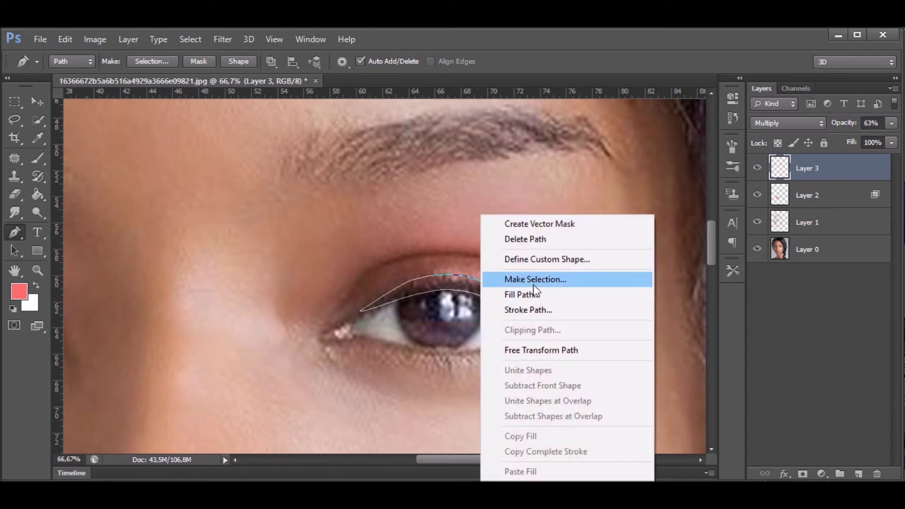
click(537, 279)
click(540, 175)
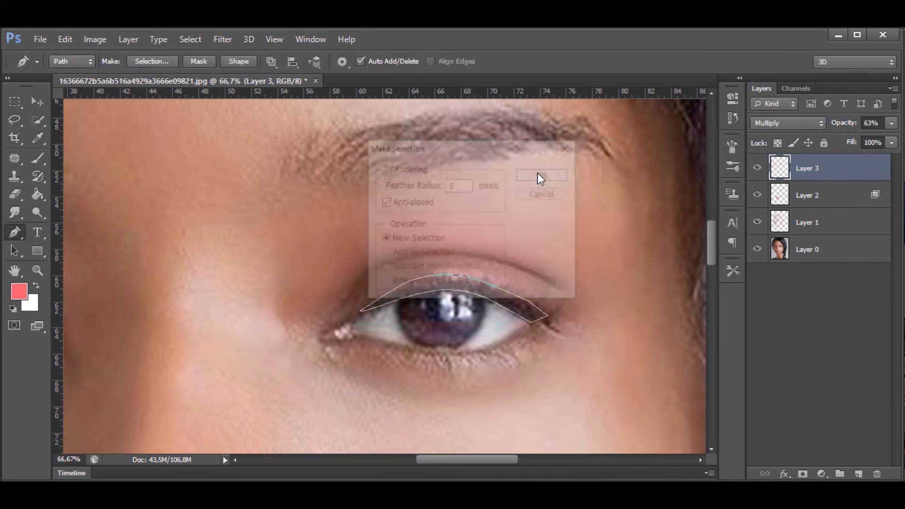
click(821, 474)
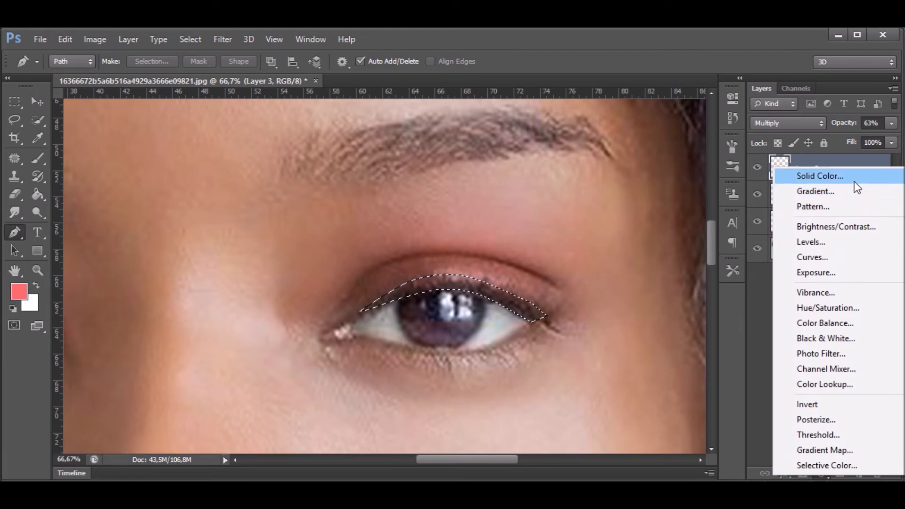
Fill the selection with a Solid Color layer in near-black RGB 22, 22, 22 (161616).
click(855, 181)
text(22)
key(Tab)
text(22)
key(Tab)
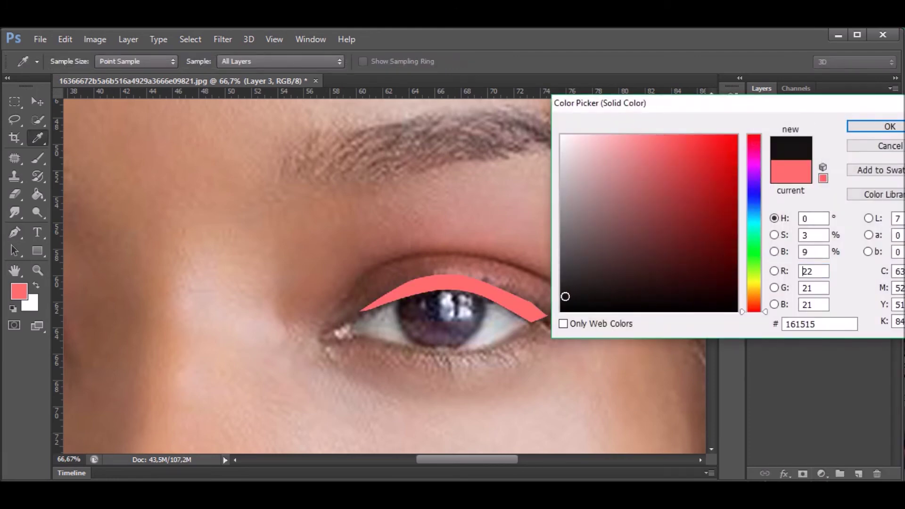
text(22)
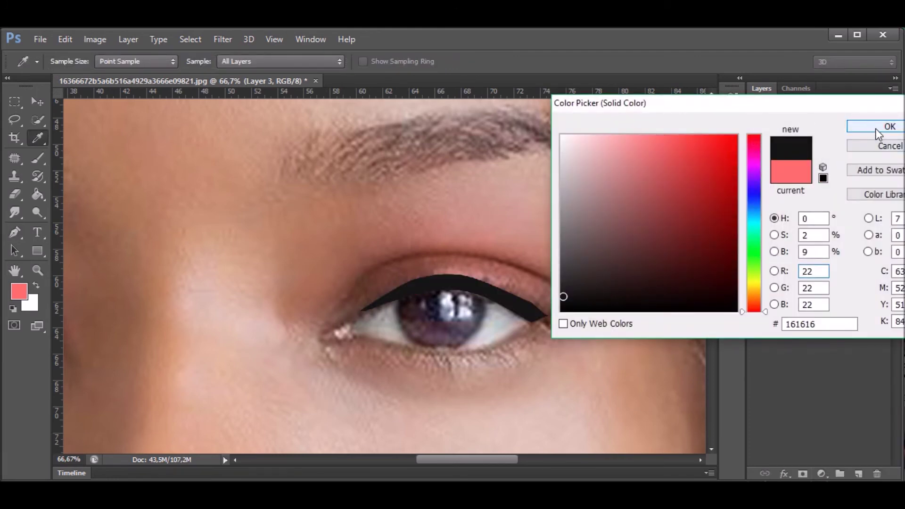
click(876, 128)
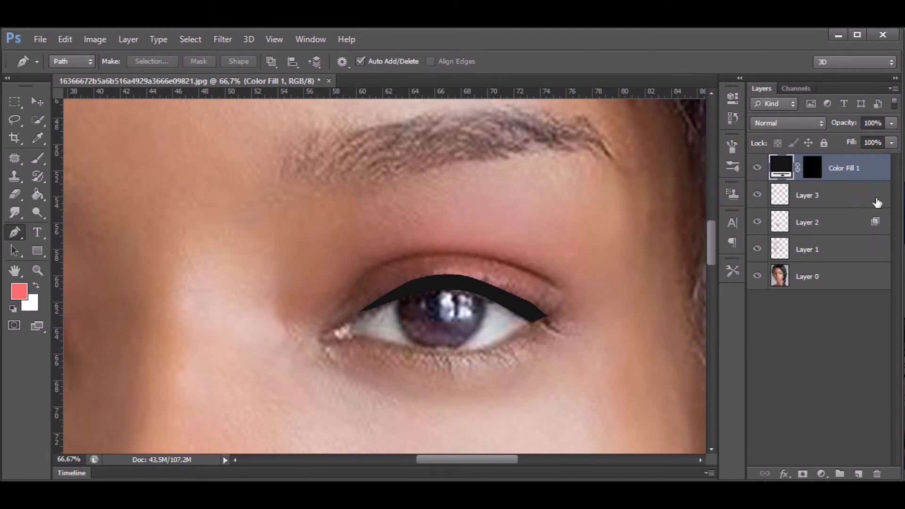
Set the eyeliner fill to Subtract blend mode and convert it to a smart object.
click(800, 124)
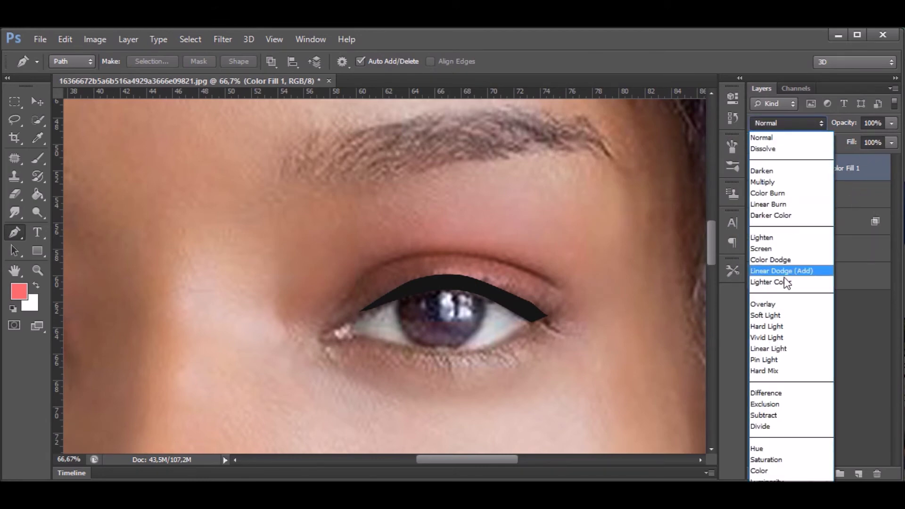
click(778, 415)
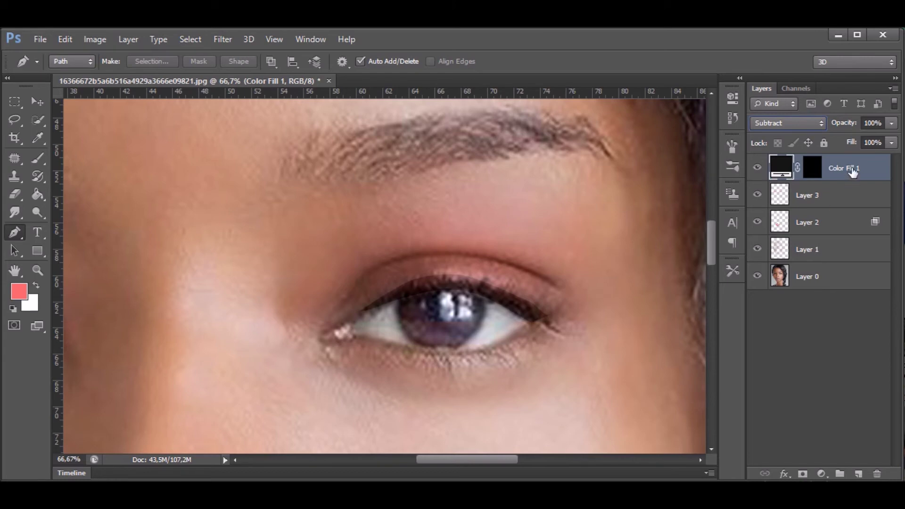
right_click(852, 170)
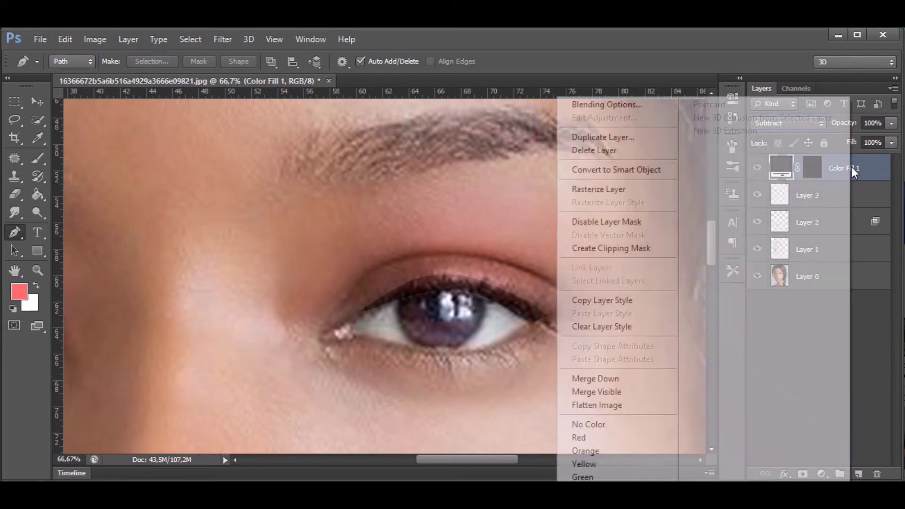
click(632, 191)
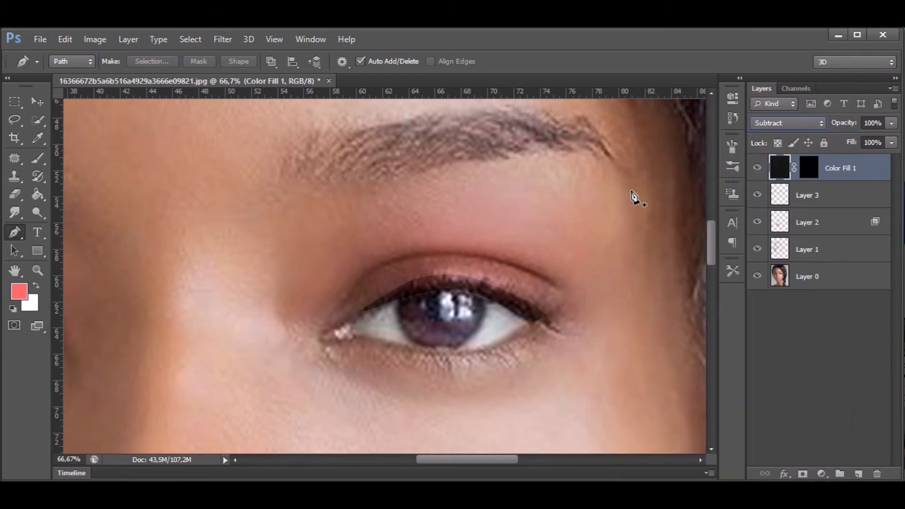
right_click(834, 169)
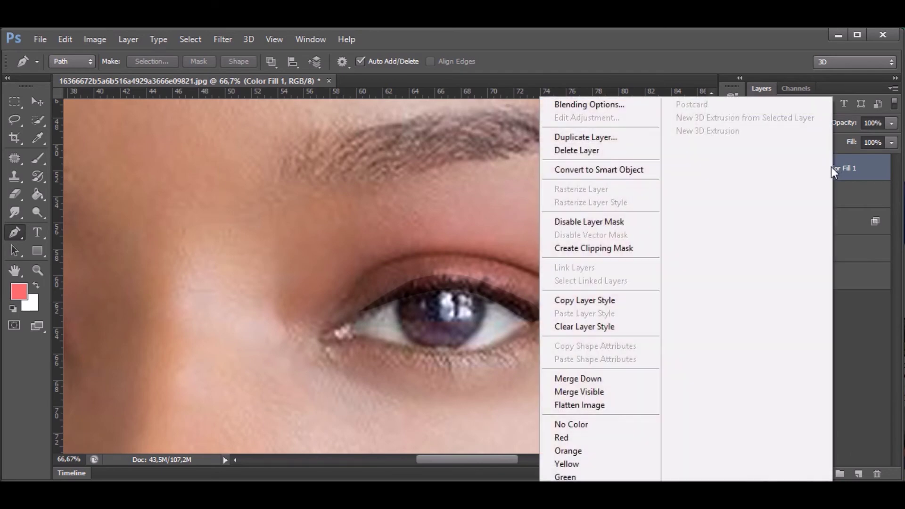
click(624, 173)
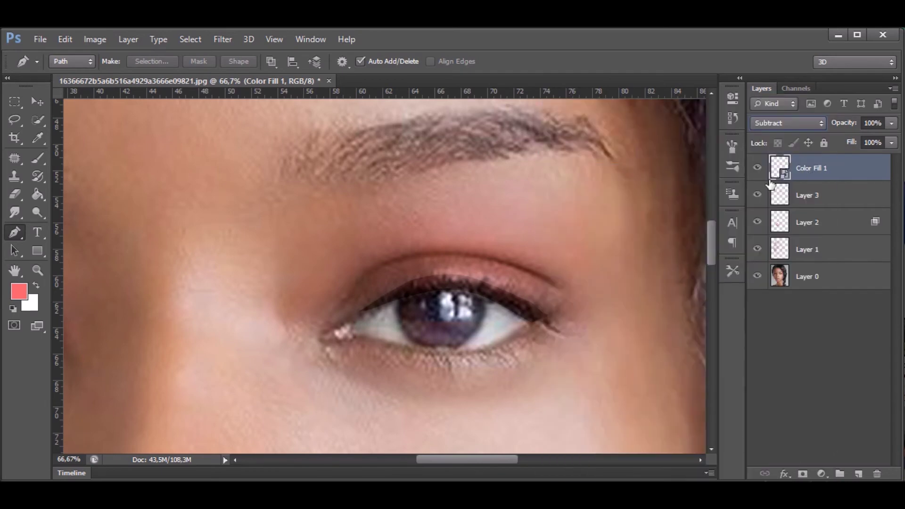
Apply a 4.1-pixel Gaussian Blur to the eyeliner smart object.
click(227, 39)
mouse_move(230, 179)
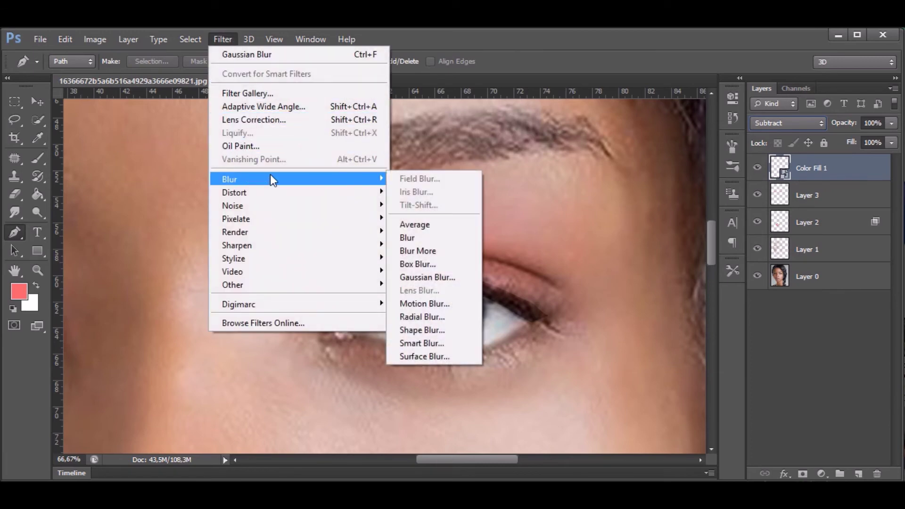
click(425, 277)
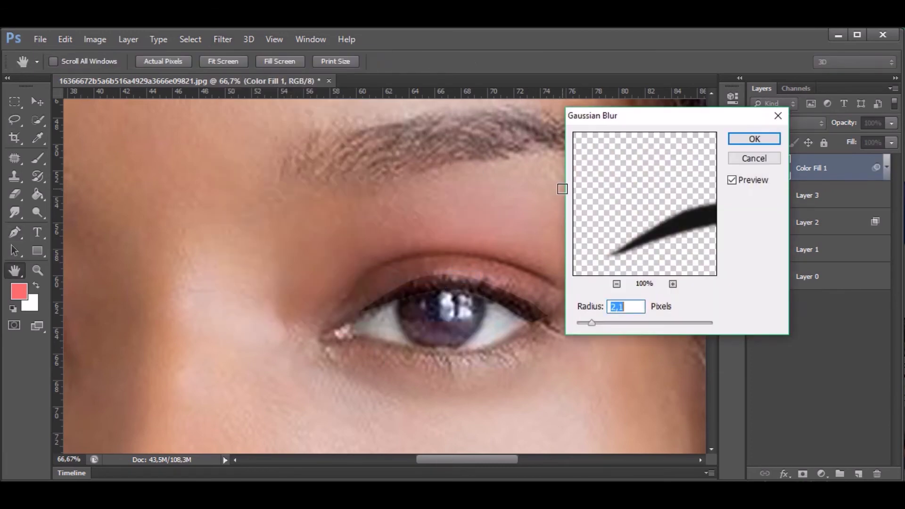
drag(592, 323, 607, 328)
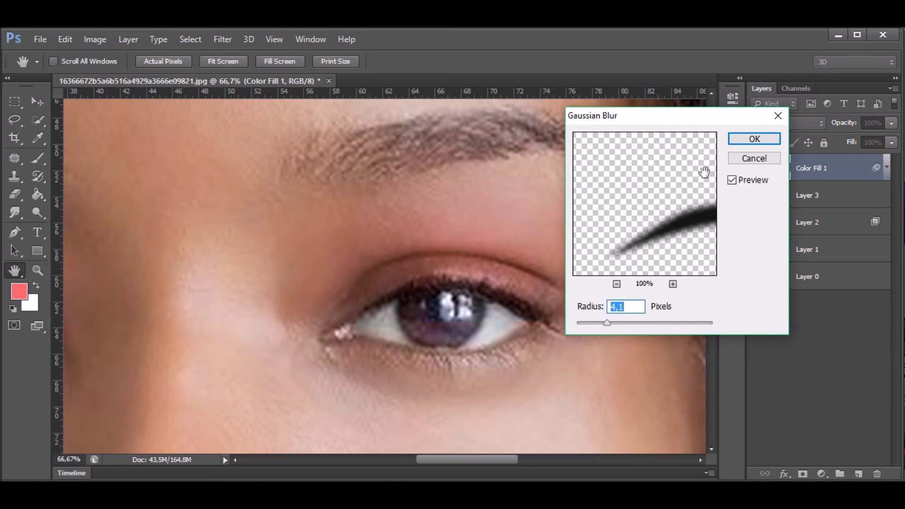
click(749, 139)
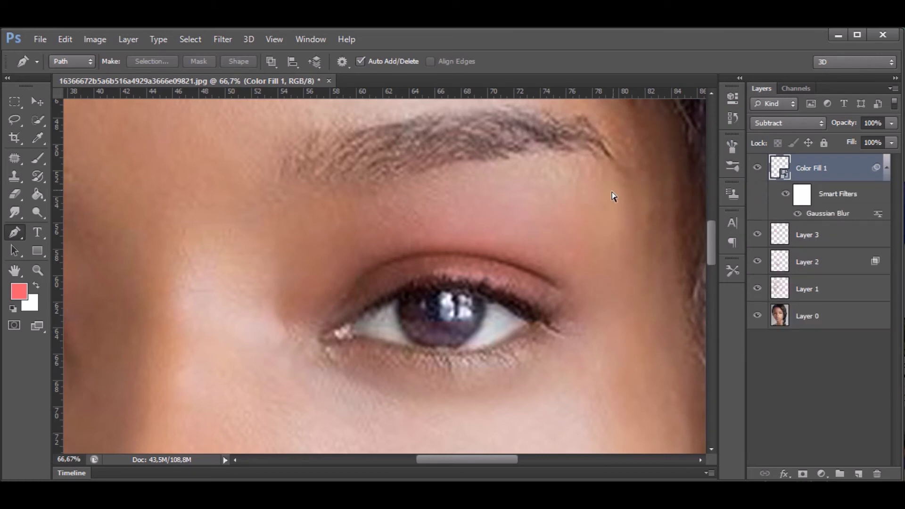
key(ctrl+minus)
key(ctrl+minus)
key(ctrl+minus)
key(ctrl+minus)
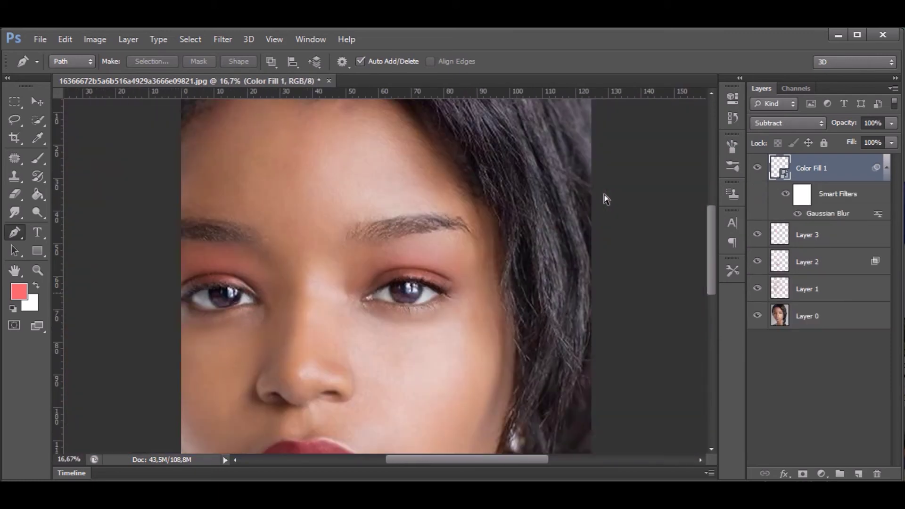
Duplicate the eyeliner layer as Color Fill 1 copy.
key(ctrl+plus)
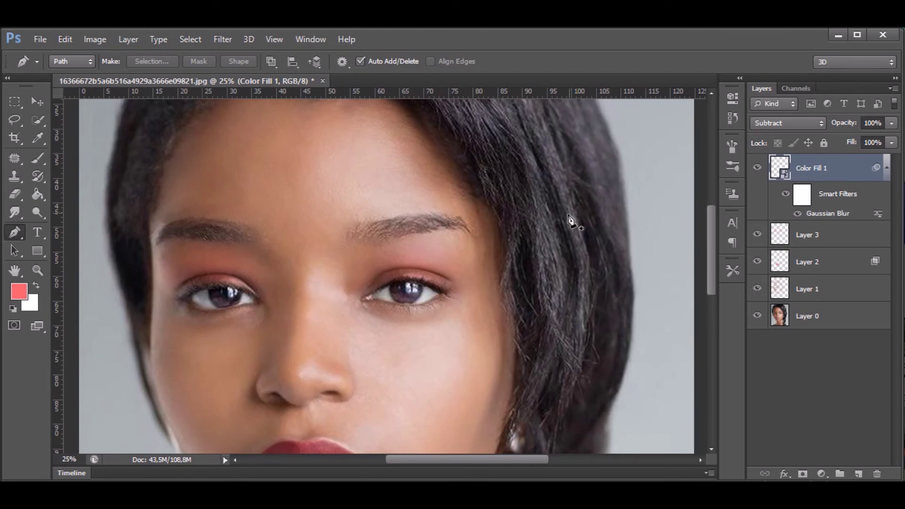
key(v)
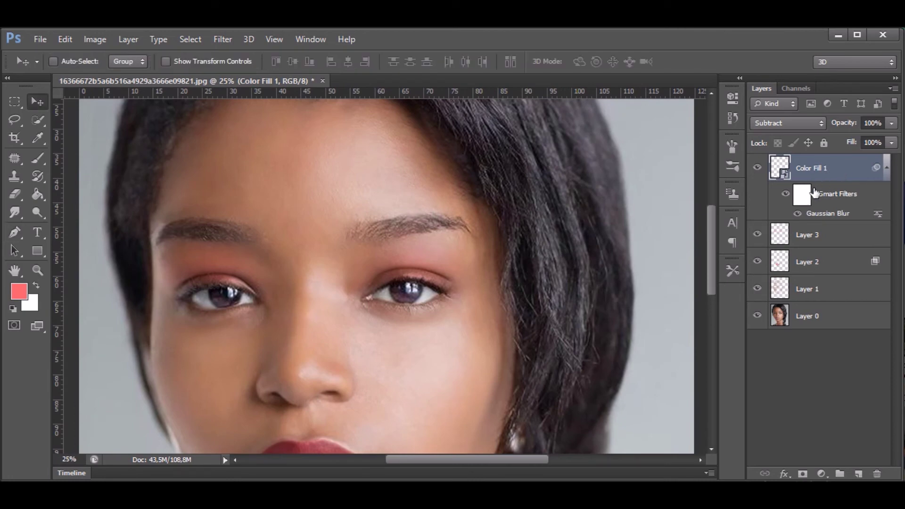
key(ctrl+j)
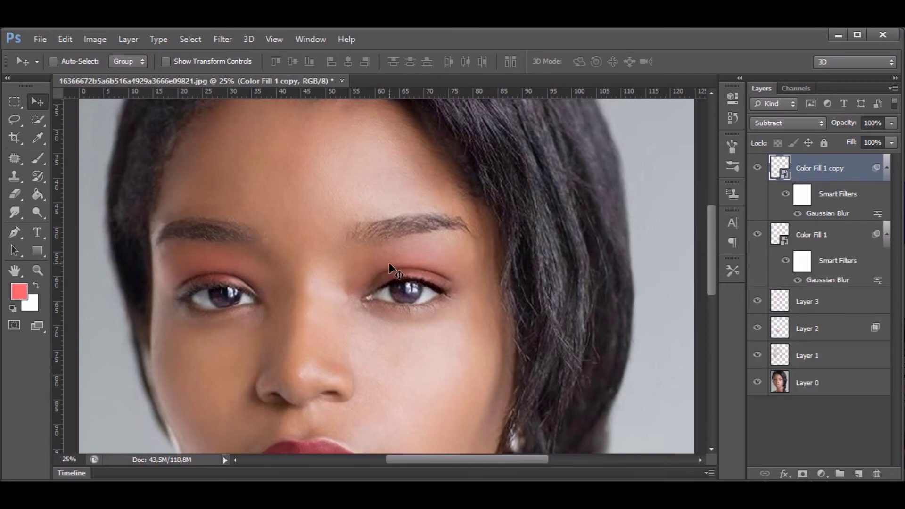
Move the eyeliner copy onto the left eye's upper lid and begin transforming it.
drag(274, 243, 376, 243)
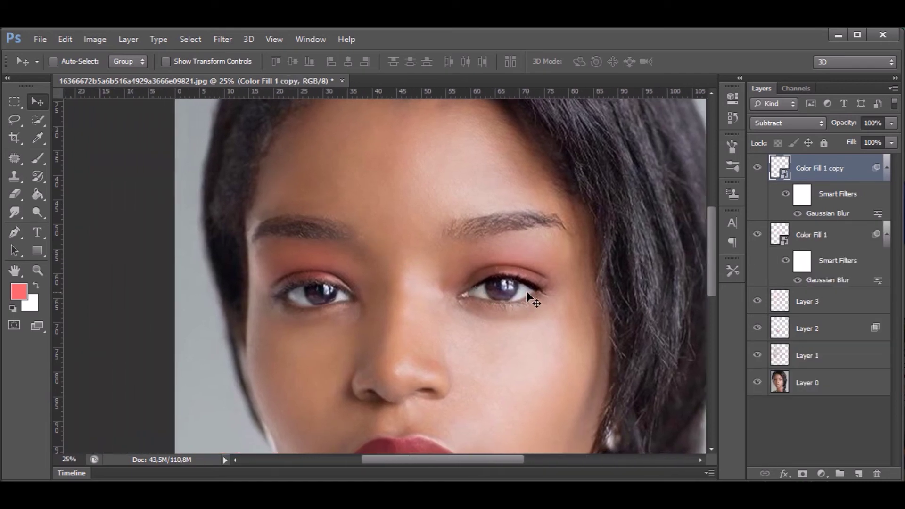
drag(526, 284, 325, 283)
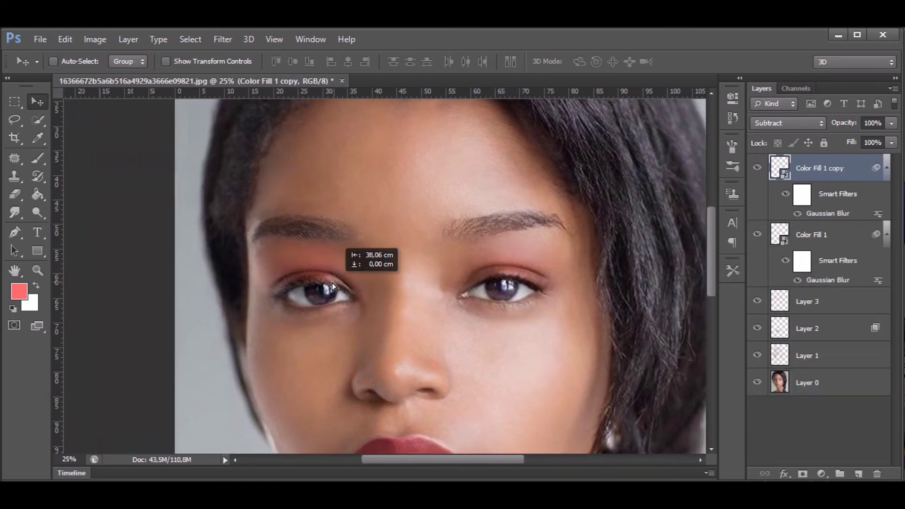
drag(326, 283, 329, 283)
key(ctrl+plus)
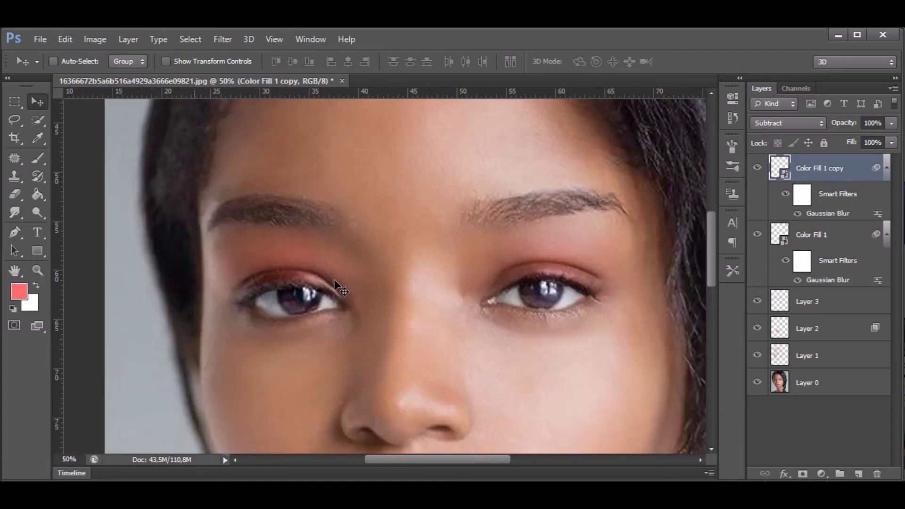
drag(268, 285, 262, 292)
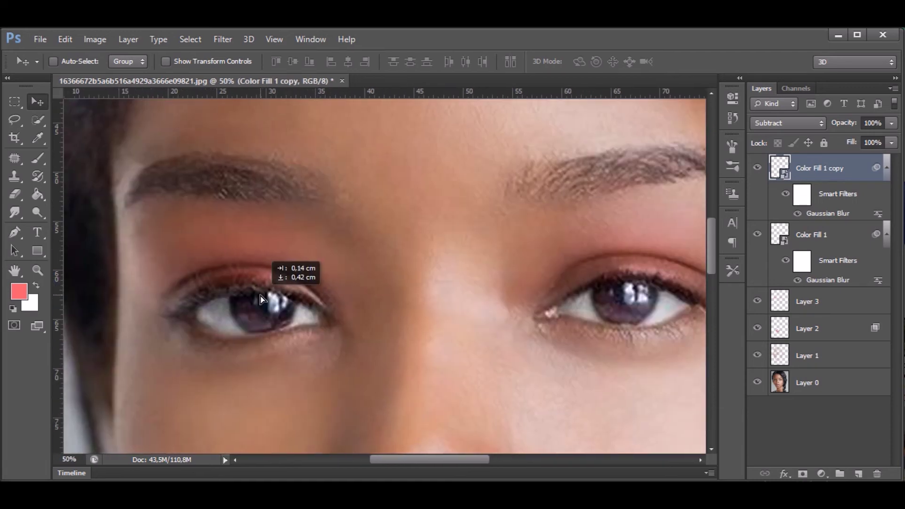
key(ctrl+t)
click(473, 225)
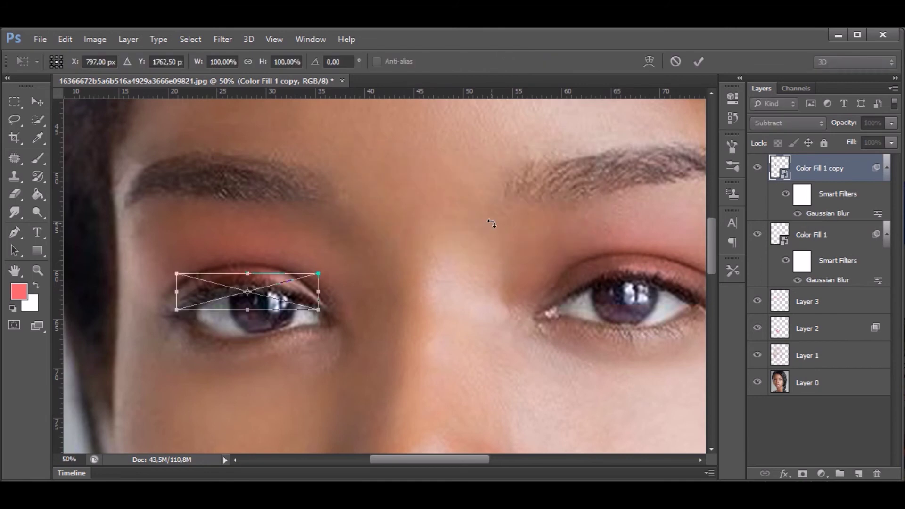
Flip the copied red eyeshadow horizontally and place it over the left eyelid.
right_click(281, 329)
click(330, 301)
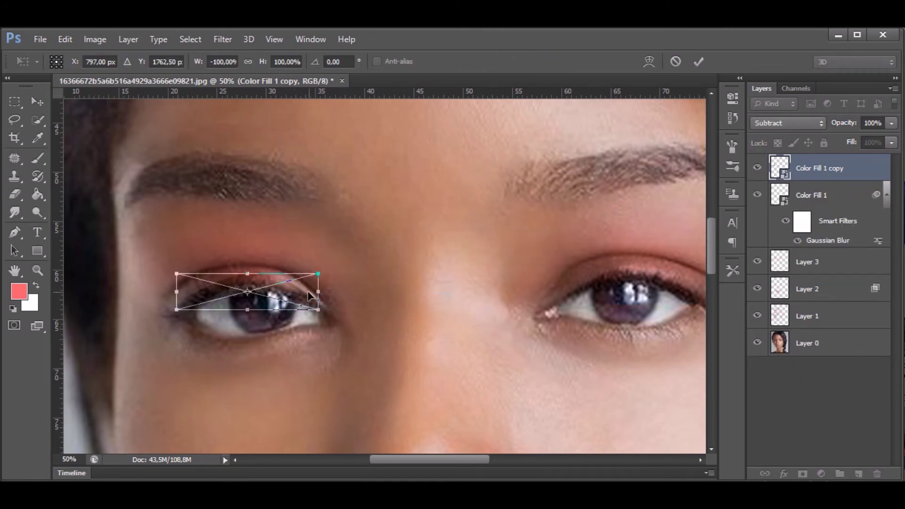
drag(298, 296, 262, 286)
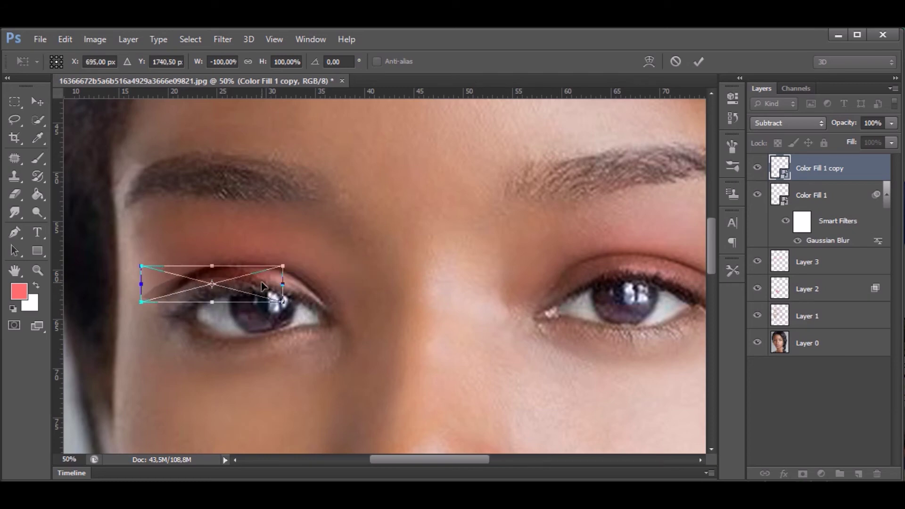
drag(263, 287, 292, 296)
key(Return)
Fine-tune the eyeshadow copy's position along the left eyelid and recommit the transform.
drag(297, 288, 295, 296)
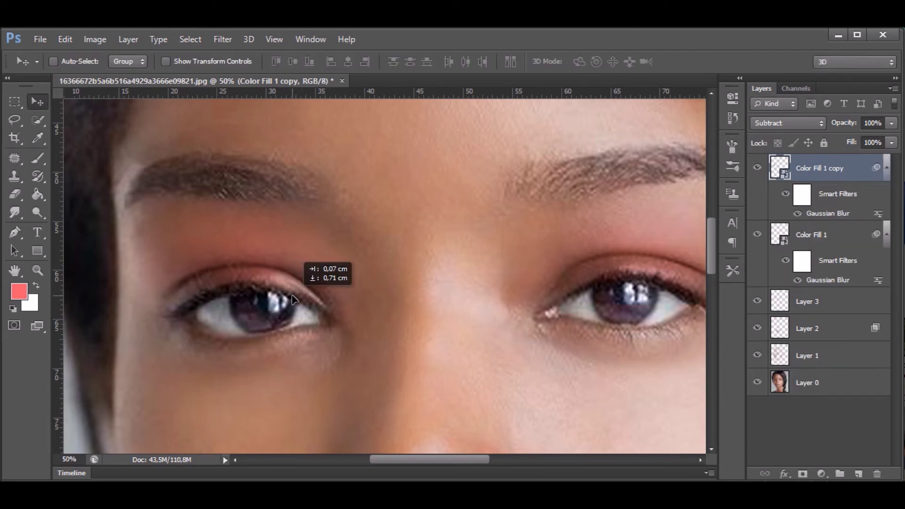
drag(296, 296, 295, 294)
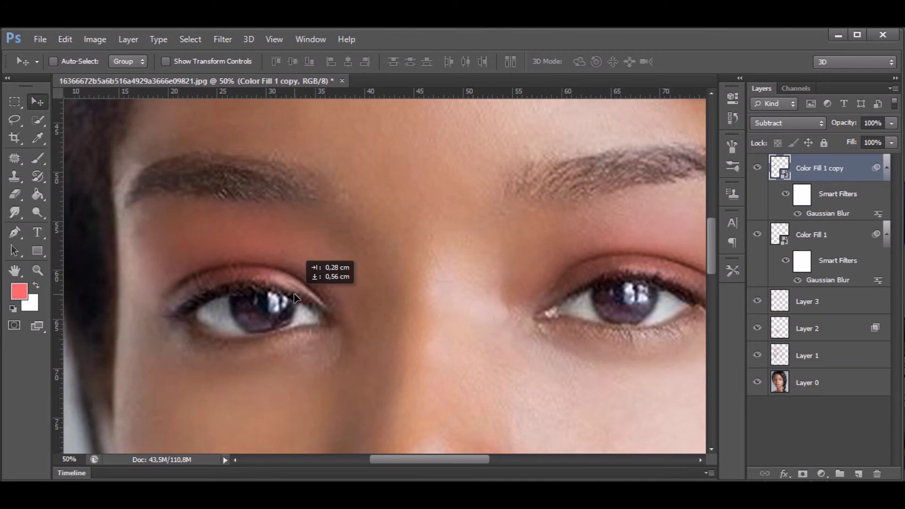
key(ctrl+t)
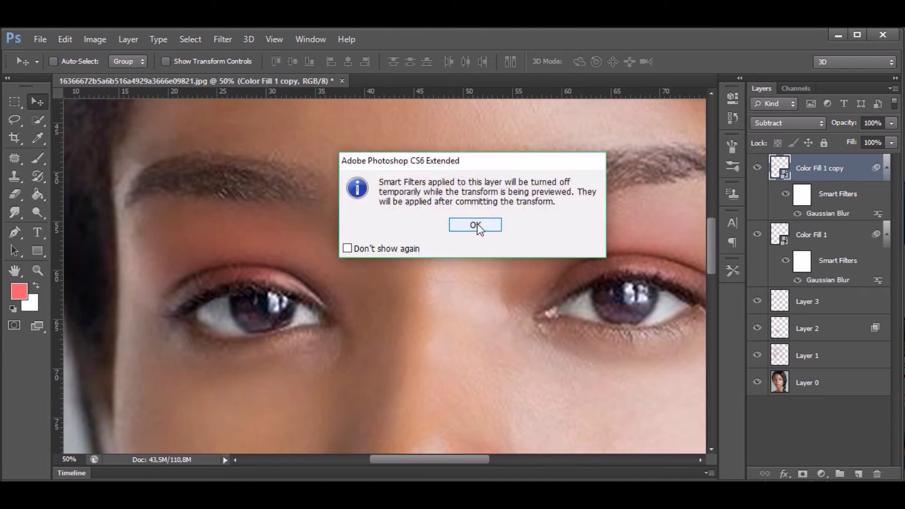
click(477, 225)
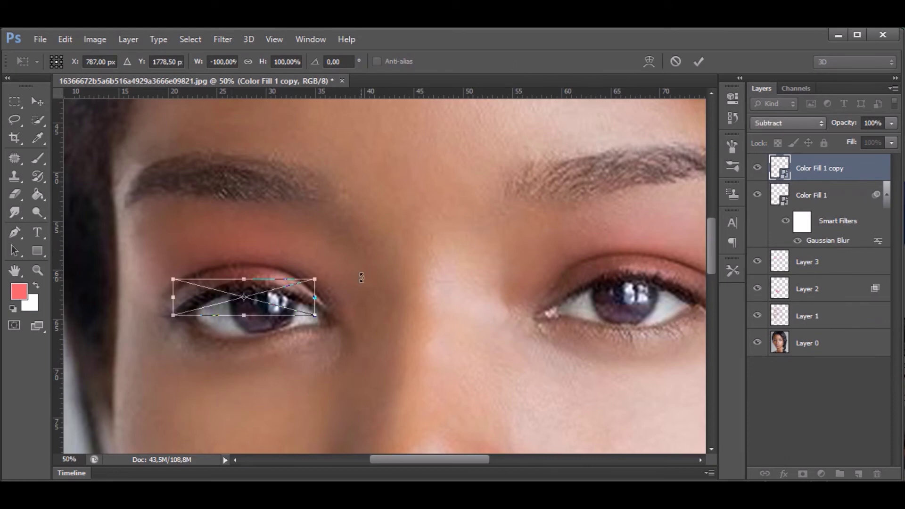
key(Return)
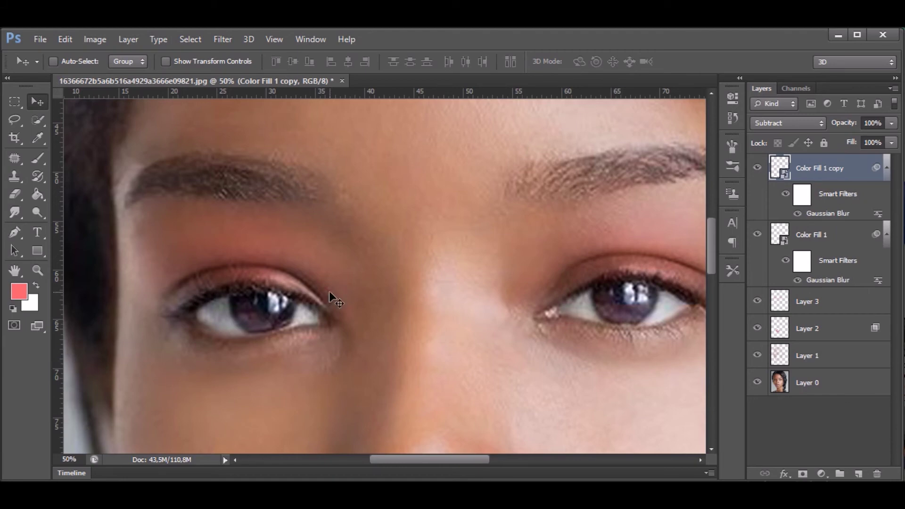
key(ctrl+minus)
key(ctrl+minus)
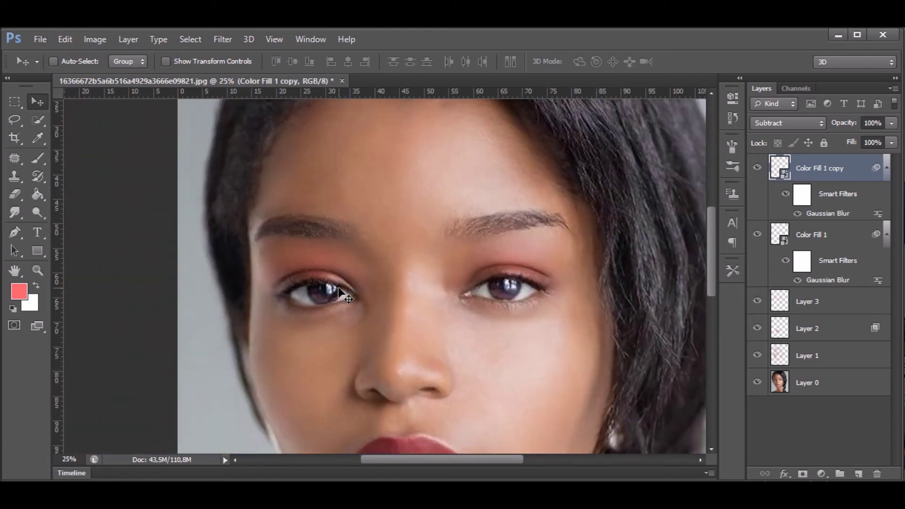
key(ctrl+minus)
key(ctrl+minus)
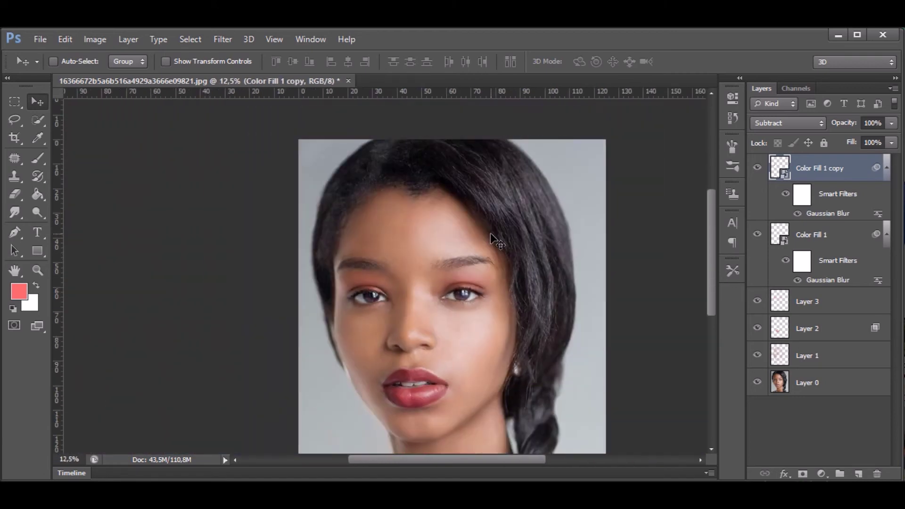
key(ctrl+0)
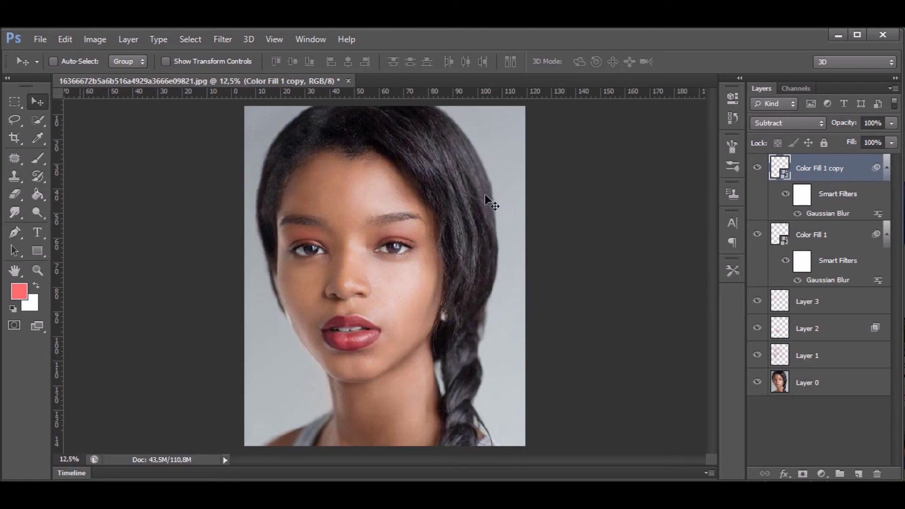
key(ctrl+plus)
key(ctrl+plus)
key(ctrl+plus)
drag(473, 189, 473, 283)
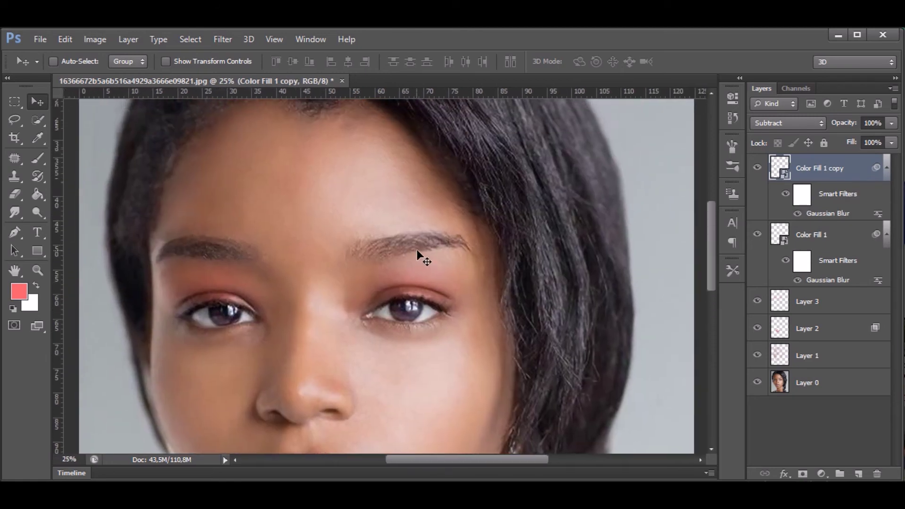
click(859, 474)
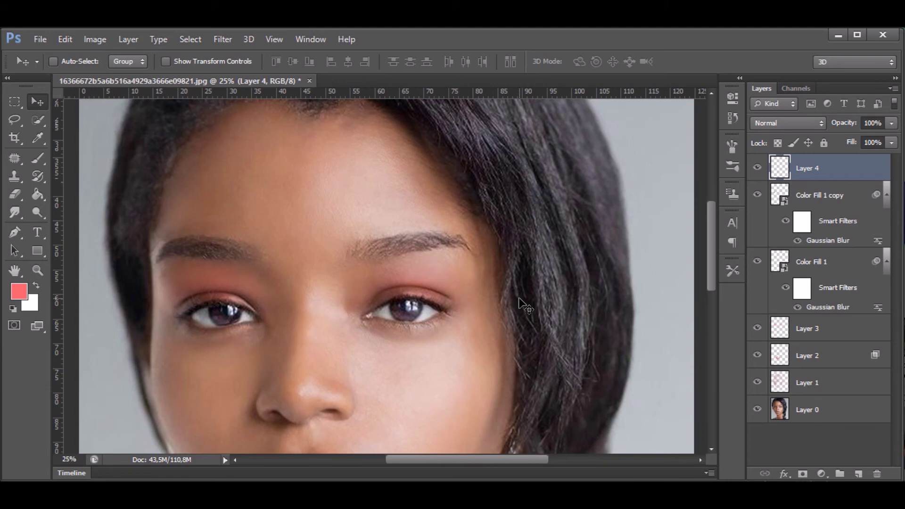
key(Delete)
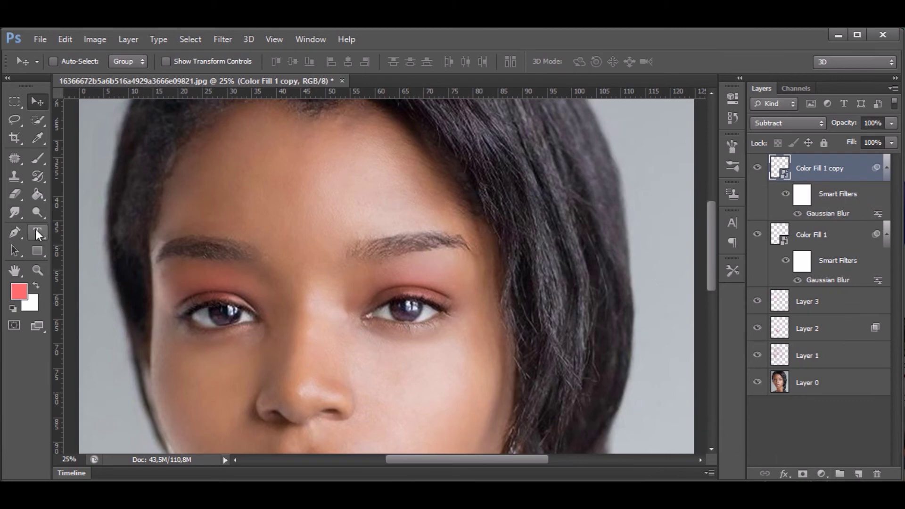
Trace a closed Pen path around the right eyebrow, from inner end to outer tip and back.
click(14, 232)
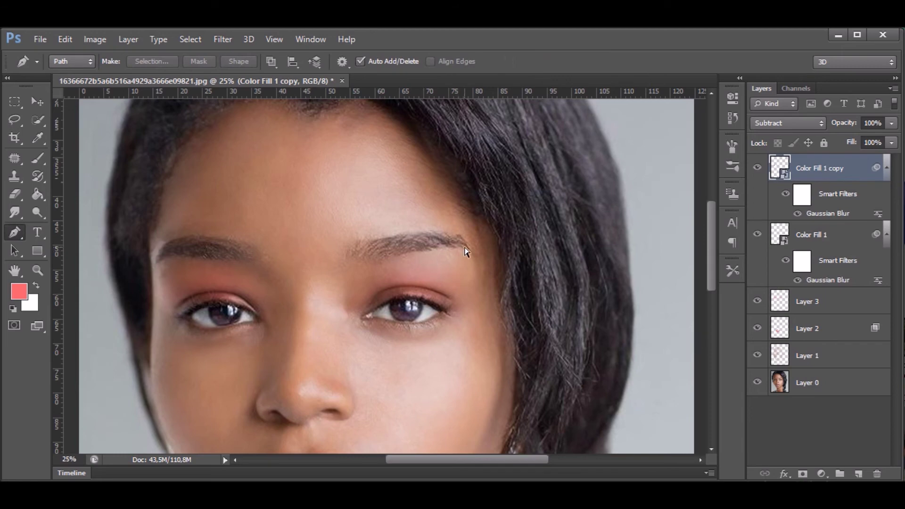
key(ctrl+plus)
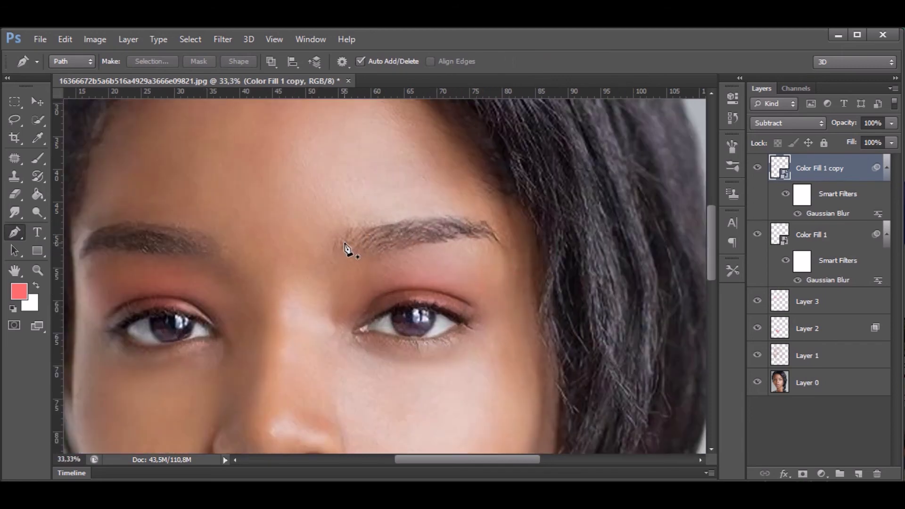
click(341, 244)
drag(380, 225, 437, 217)
click(460, 219)
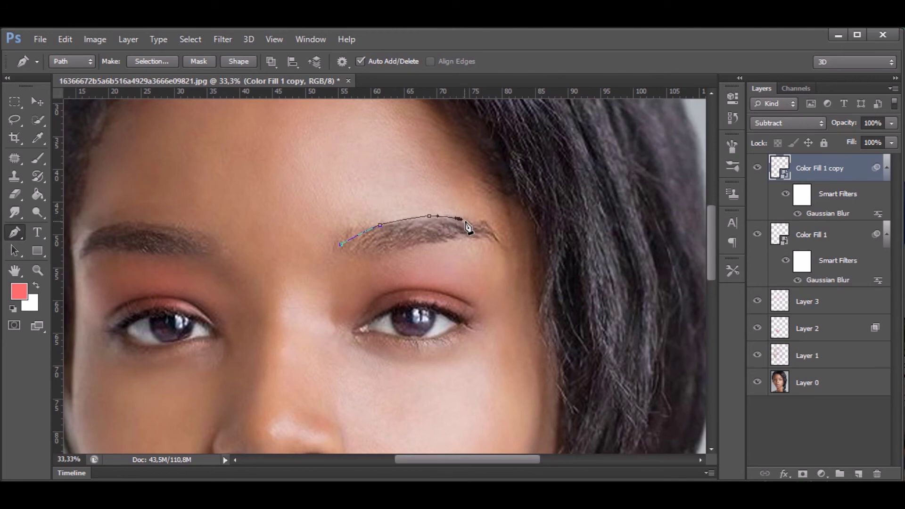
click(488, 225)
click(501, 243)
click(452, 240)
click(409, 246)
click(373, 255)
click(340, 253)
click(341, 245)
Try converting the eyebrow path to a selection, making Layer 0 the active layer.
right_click(386, 243)
click(444, 278)
right_click(456, 237)
click(501, 278)
click(808, 382)
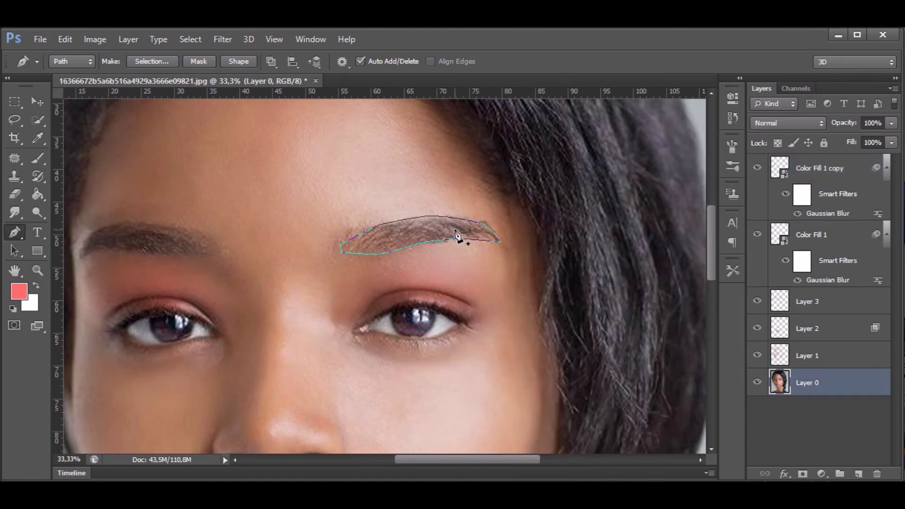
right_click(457, 237)
click(519, 278)
key(ctrl+minus)
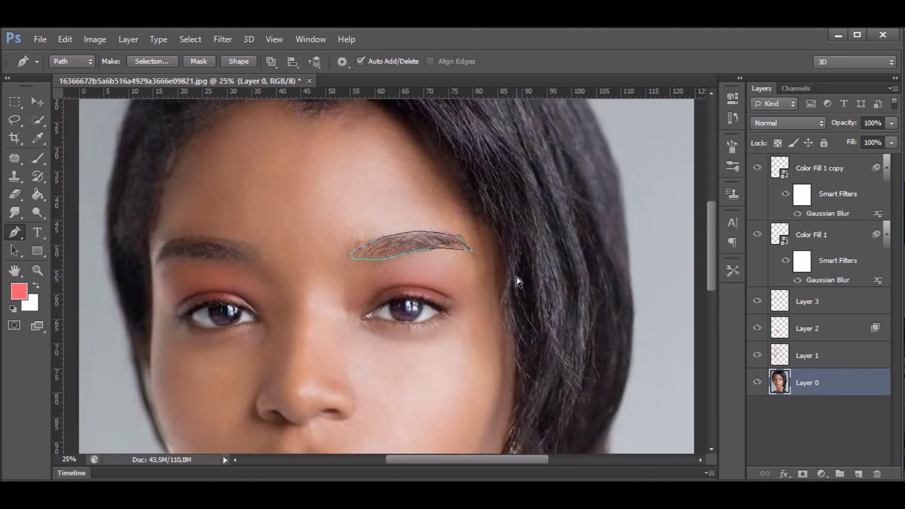
right_click(441, 239)
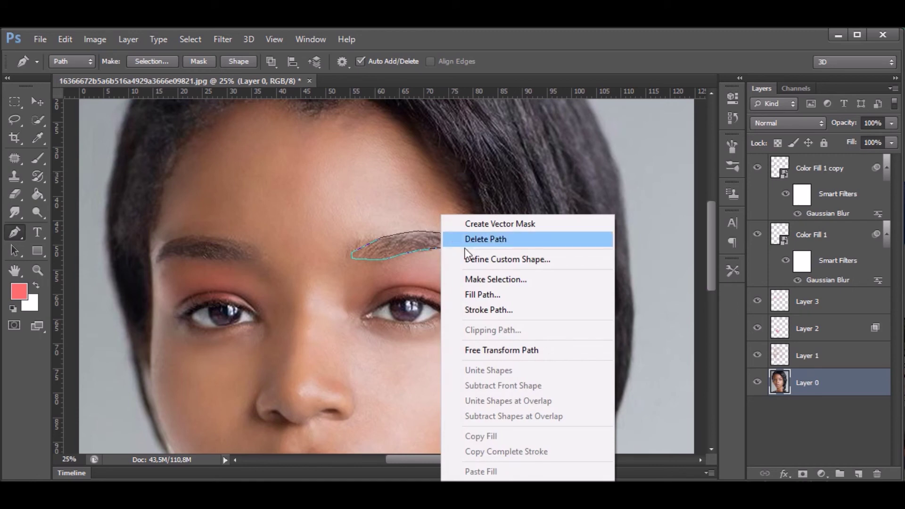
Close the eyebrow path at its start anchor and convert it via Make Selection.
click(497, 277)
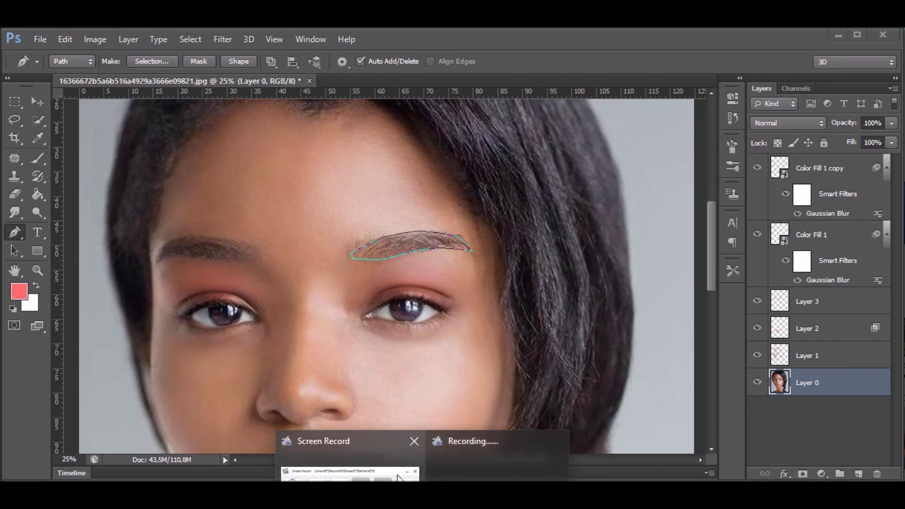
click(398, 478)
click(500, 273)
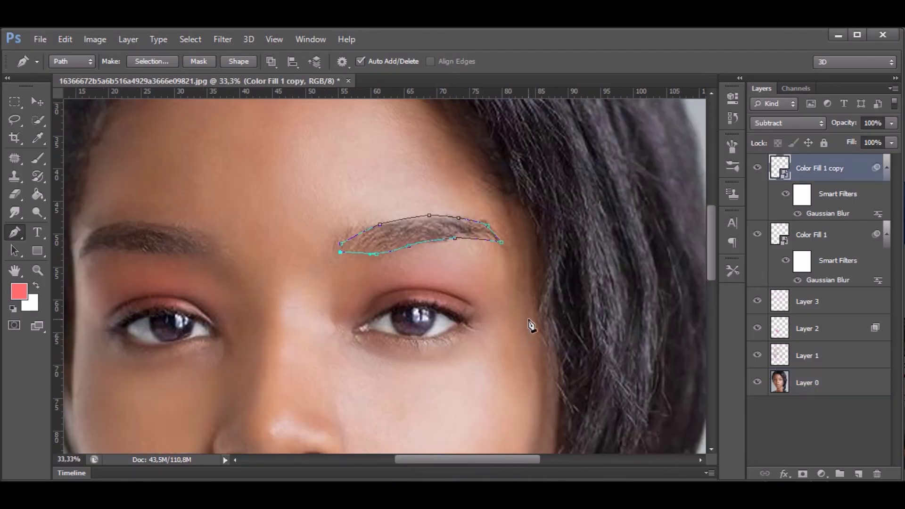
click(340, 246)
click(138, 58)
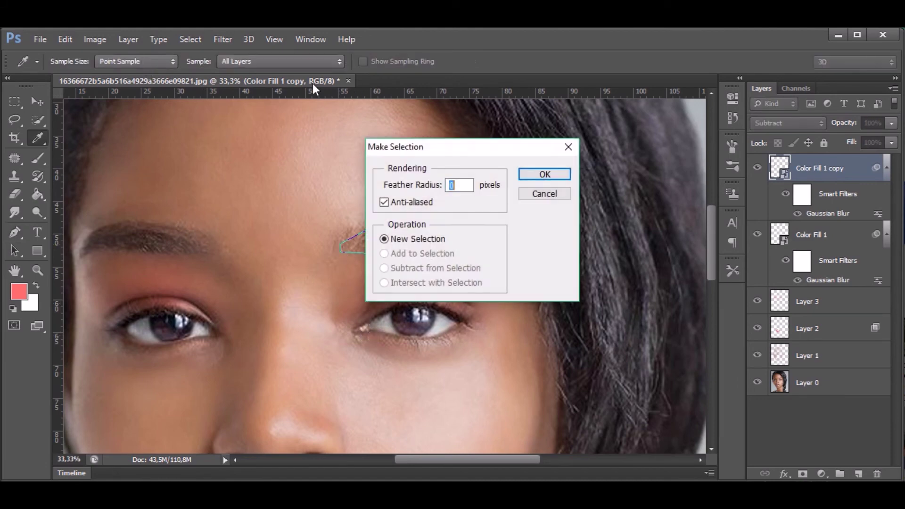
click(552, 172)
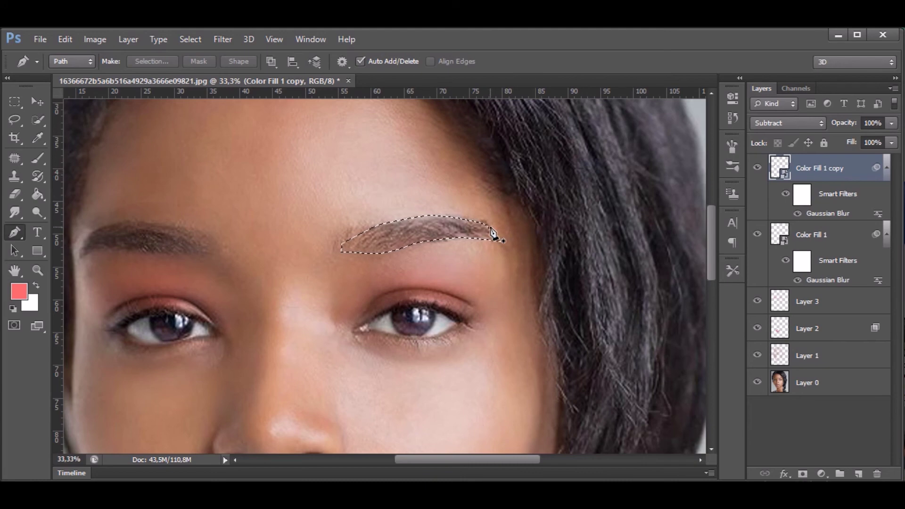
Fill the eyebrow selection with a near-black Solid Color layer, Color Fill 2.
click(821, 474)
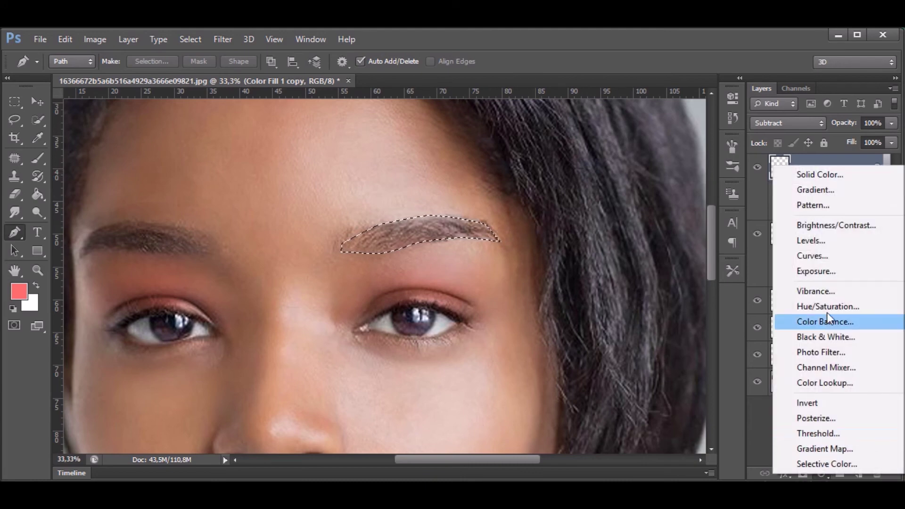
click(811, 180)
drag(604, 295, 565, 291)
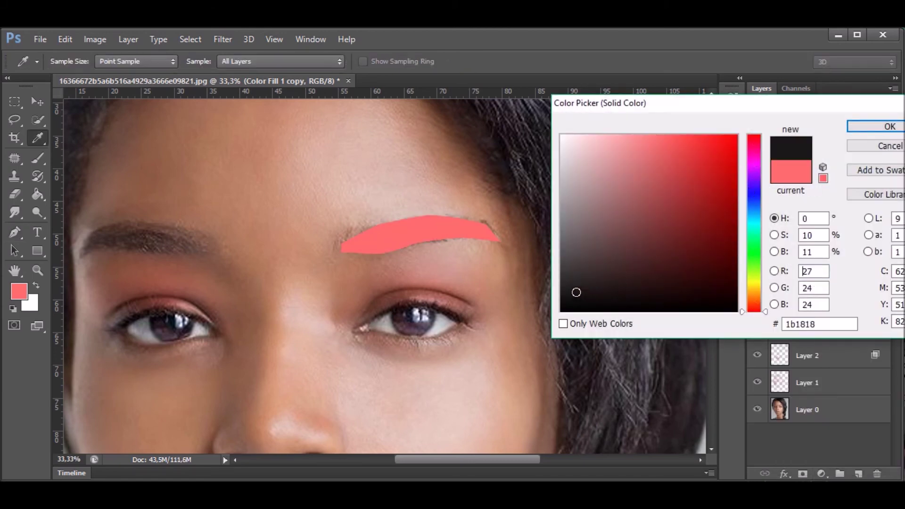
click(872, 127)
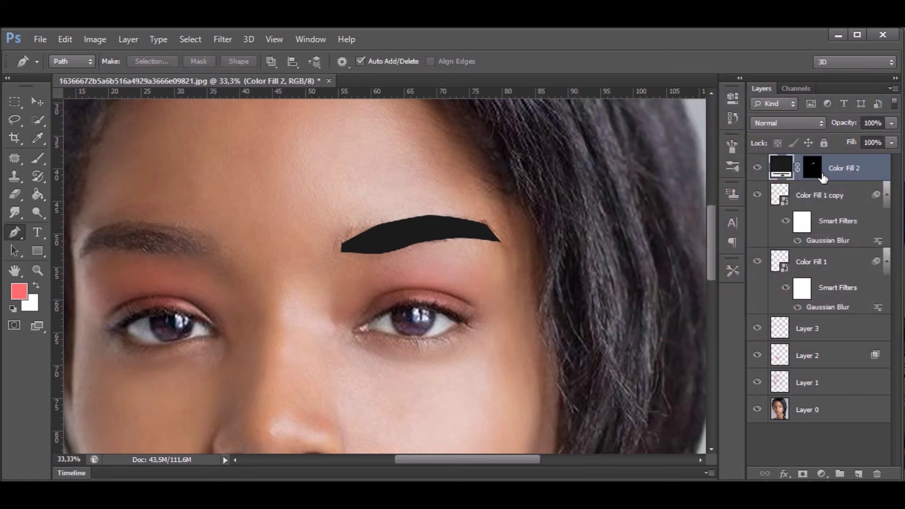
Convert Color Fill 2 to a Smart Object, then rasterize it into pixels.
right_click(834, 168)
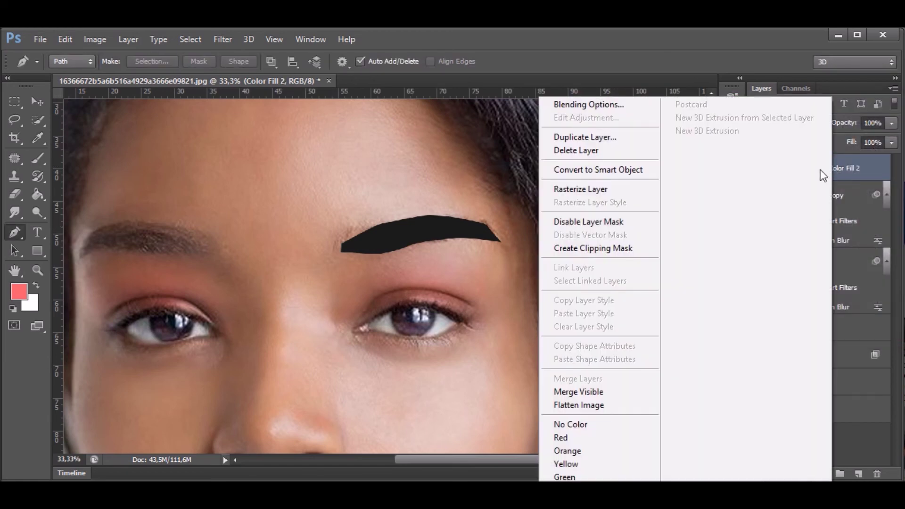
click(627, 194)
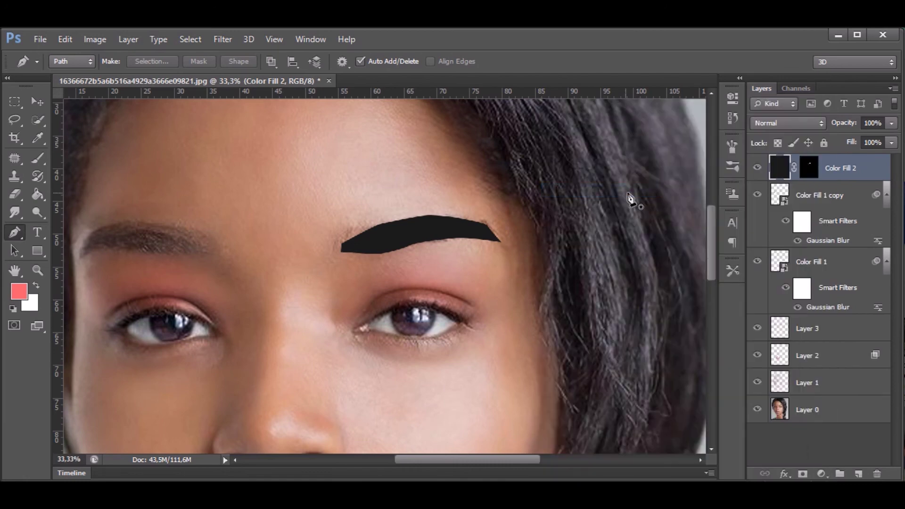
right_click(832, 174)
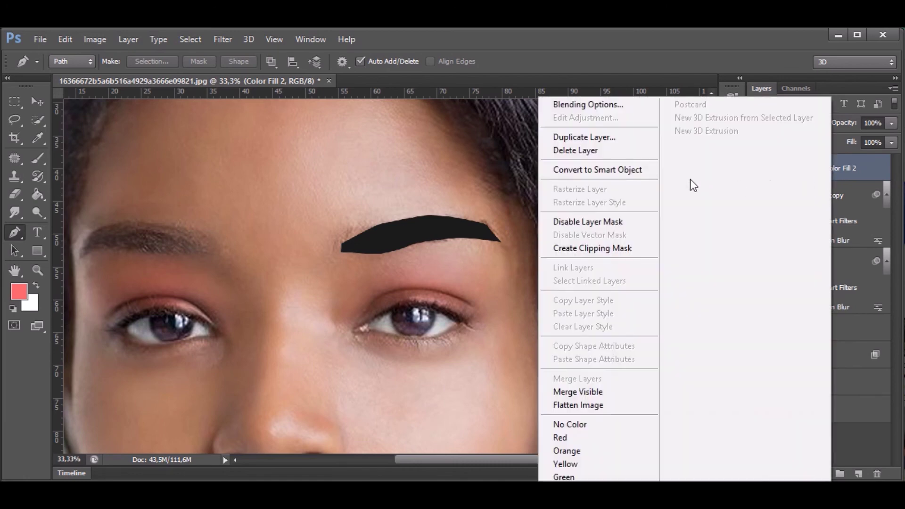
click(637, 177)
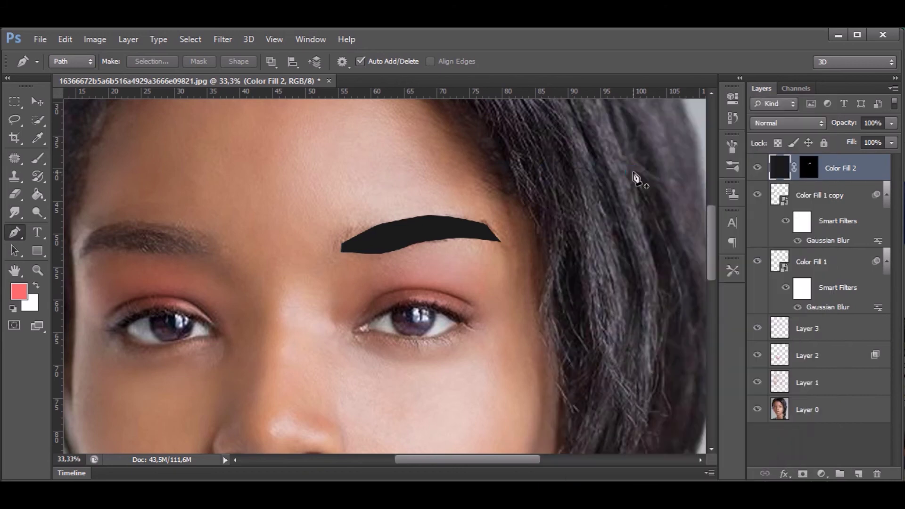
right_click(817, 171)
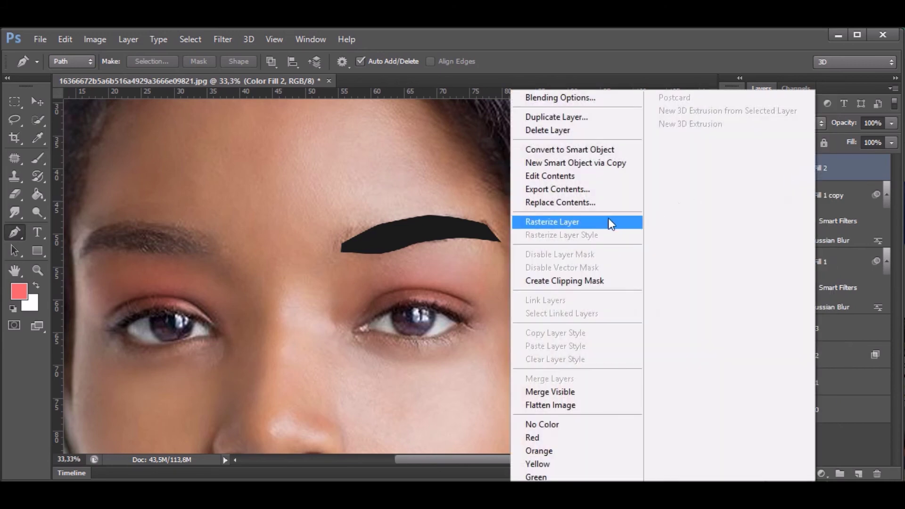
click(610, 222)
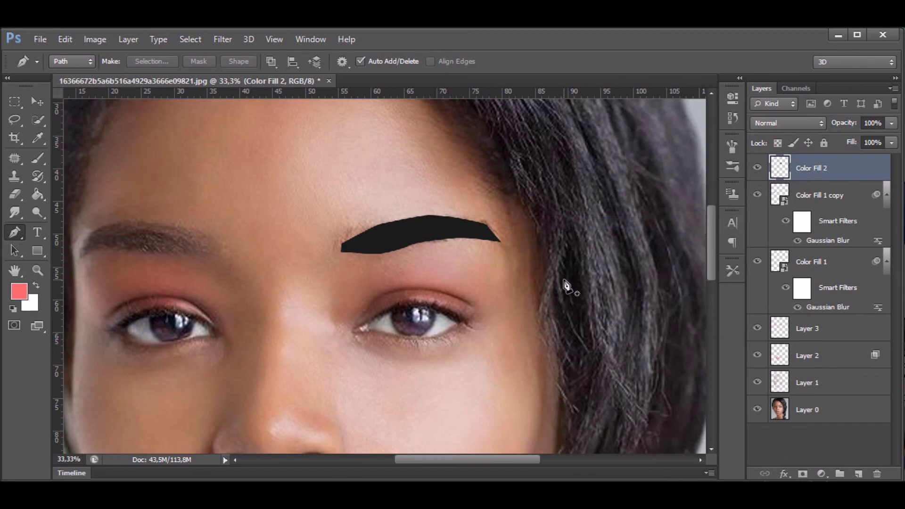
click(221, 40)
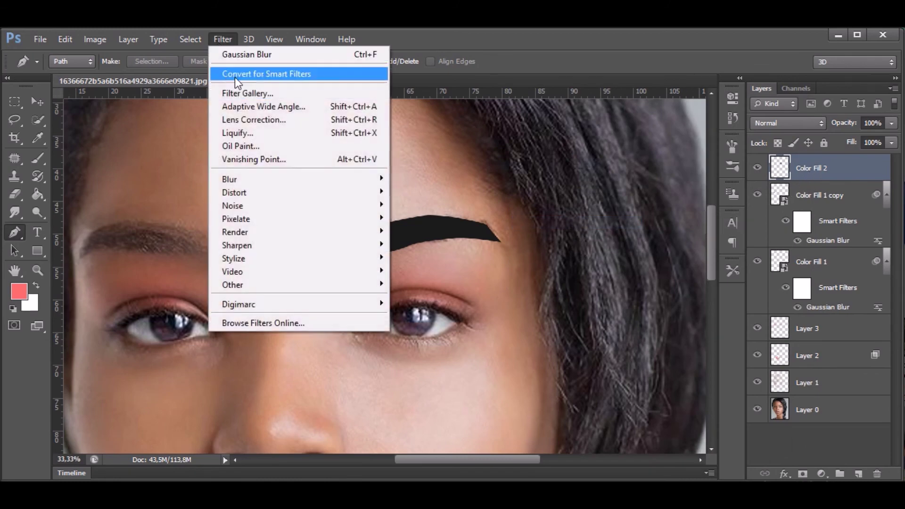
mouse_move(229, 179)
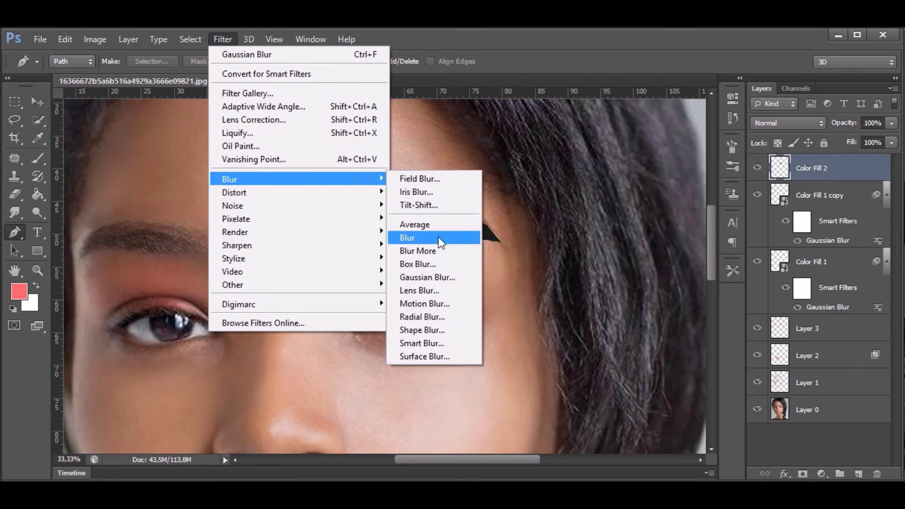
Apply Blur, then a Gaussian Blur of about 6.6 px to the black eyebrow shape.
click(441, 239)
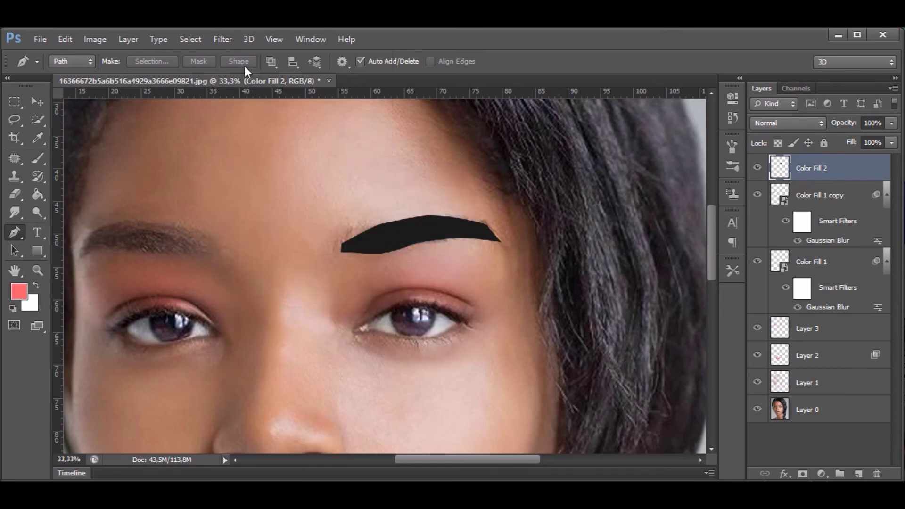
click(219, 39)
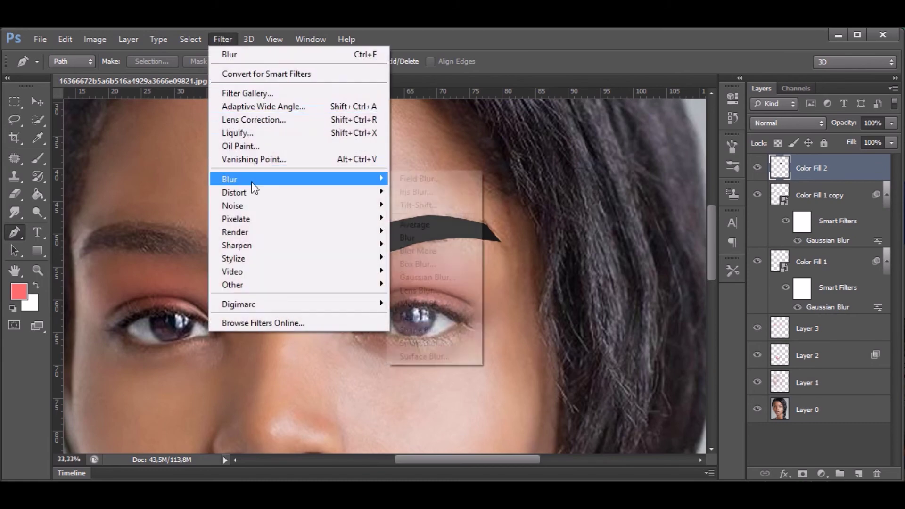
click(435, 274)
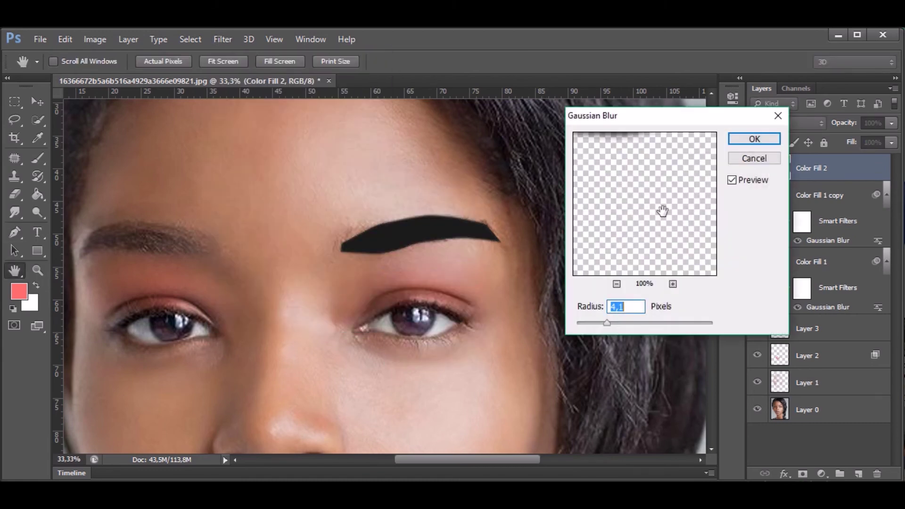
drag(613, 324, 620, 324)
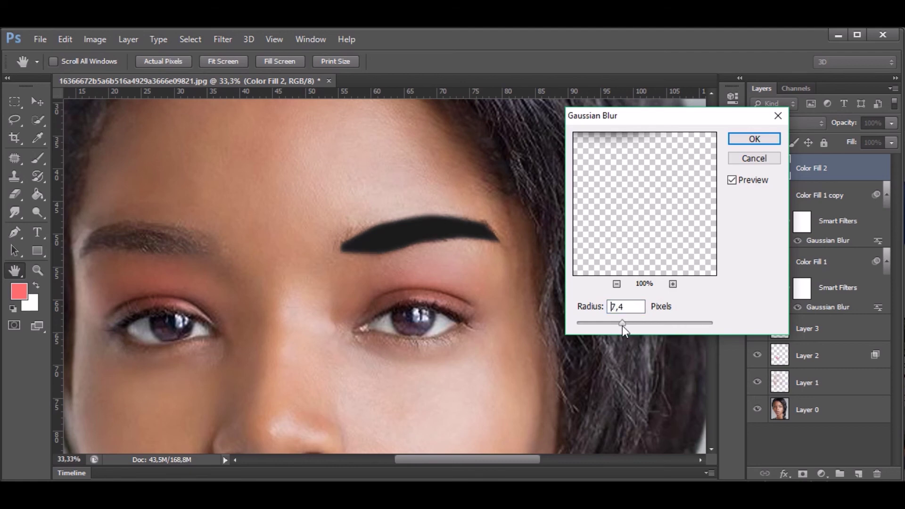
click(754, 138)
key(p)
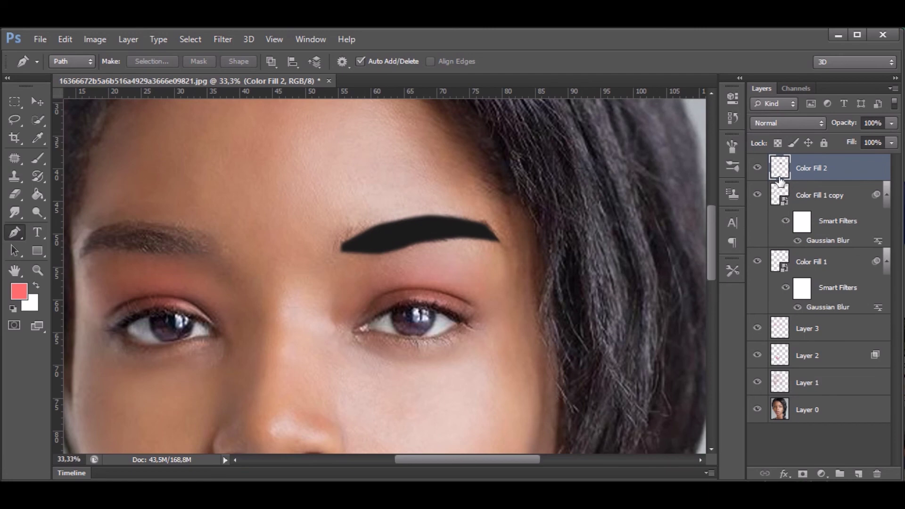
Set Color Fill 2's blend mode to Subtract and toggle its visibility to compare.
click(786, 124)
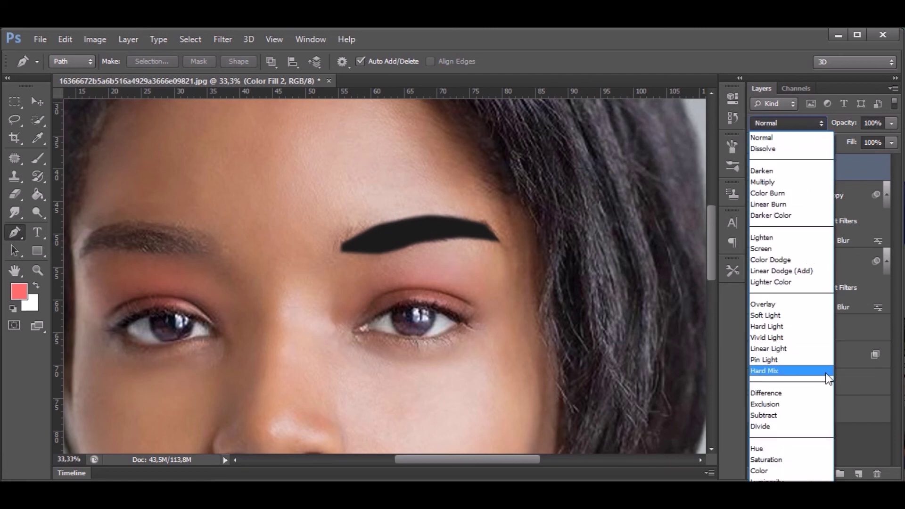
click(801, 417)
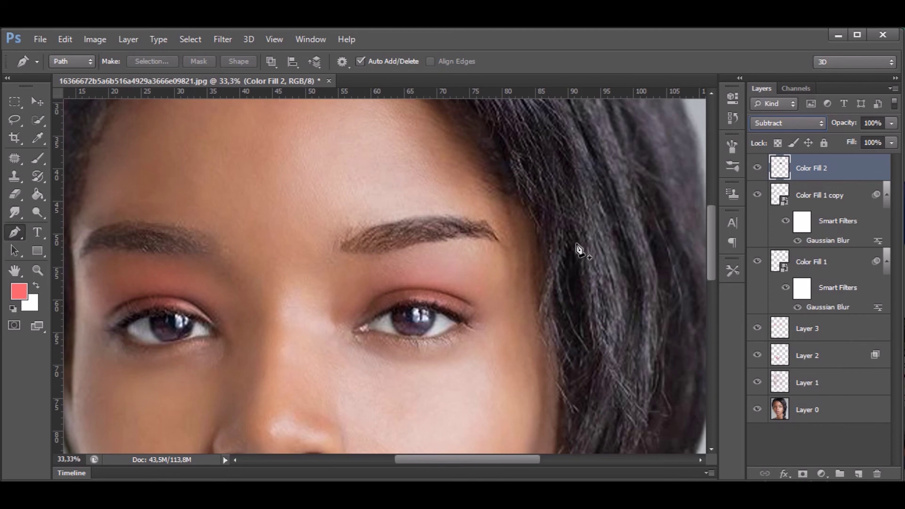
click(758, 170)
click(757, 169)
Switch to the Move tool and duplicate the layer as Color Fill 2 copy.
key(v)
key(alt+v)
key(Escape)
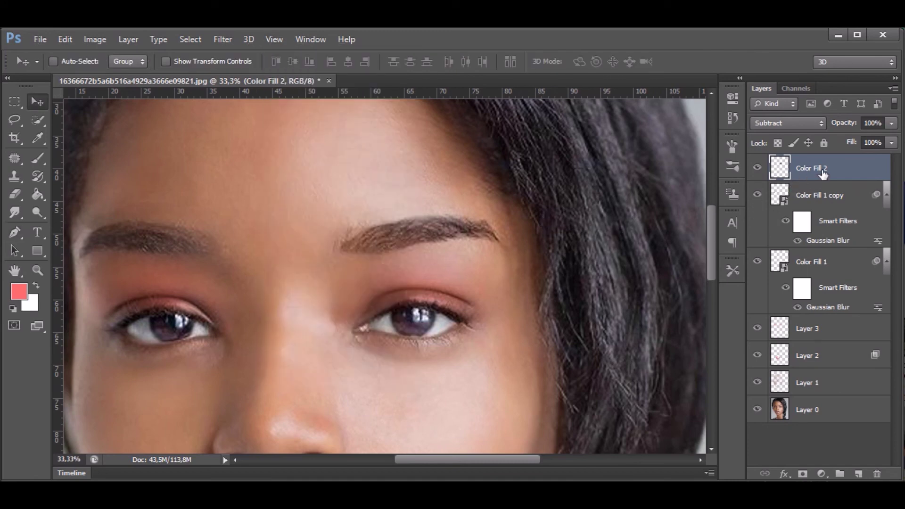
key(ctrl+j)
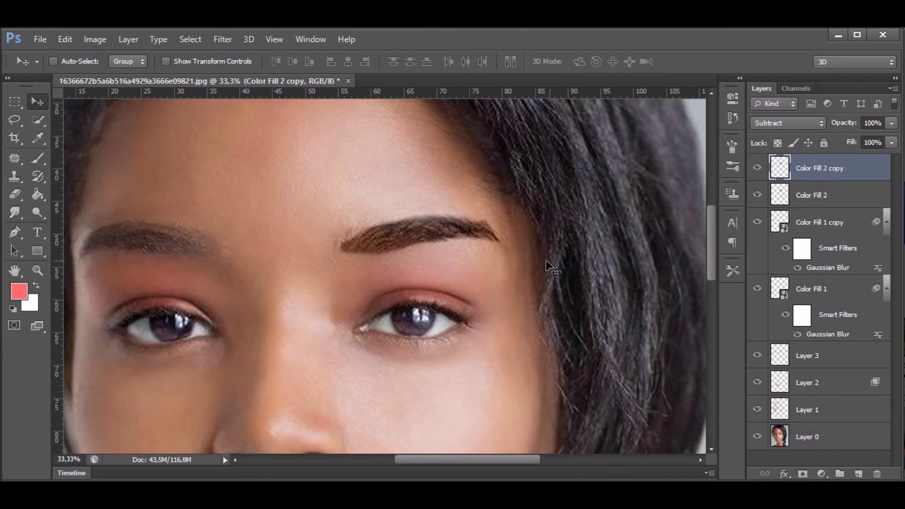
Move the eyebrow copy over the left eyebrow, discarding a stray path.
drag(387, 270, 519, 269)
key(p)
click(698, 228)
click(556, 236)
click(414, 244)
key(Return)
key(v)
drag(580, 243, 397, 241)
Flip the eyebrow copy horizontally, then rotate and narrow it to fit the left brow.
key(ctrl+t)
right_click(358, 245)
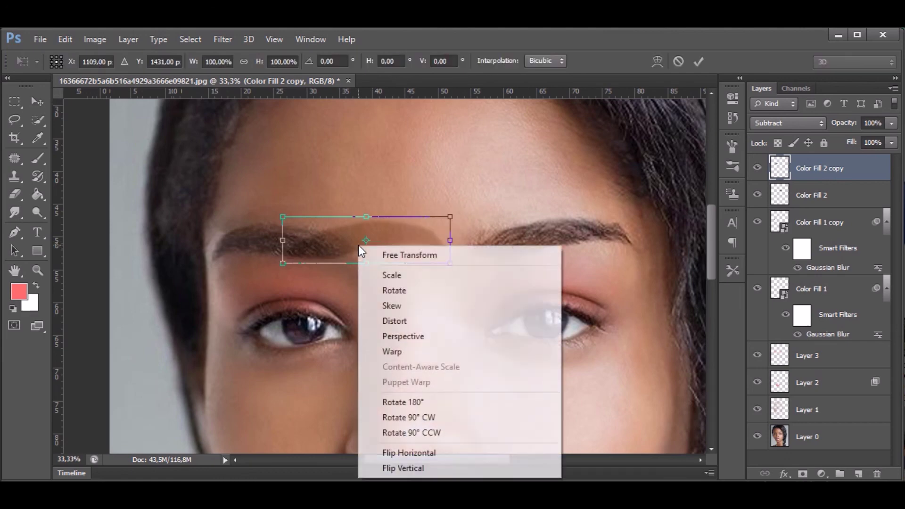
click(464, 453)
drag(397, 246, 316, 254)
drag(426, 230, 424, 210)
mouse_move(368, 243)
mouse_down()
mouse_move(357, 239)
mouse_move(378, 222)
mouse_up()
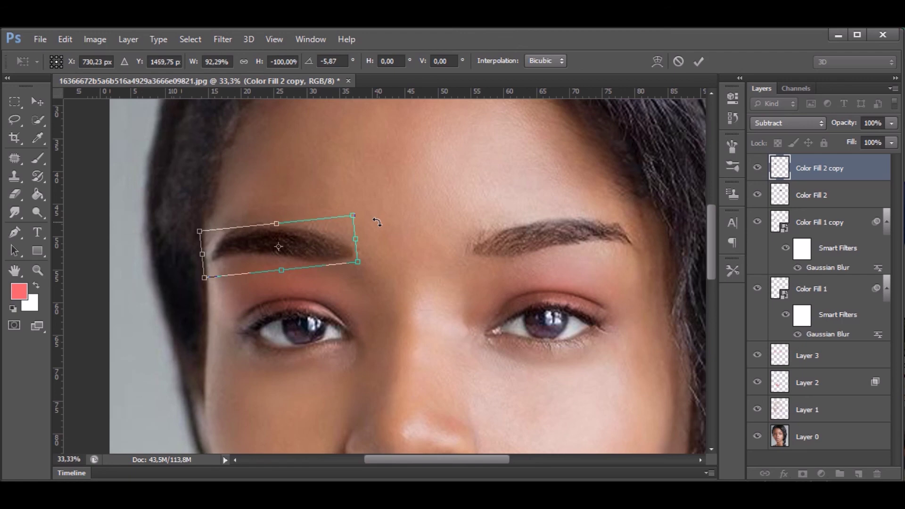
mouse_move(356, 239)
mouse_down()
mouse_move(346, 236)
mouse_move(370, 211)
mouse_up()
key(Return)
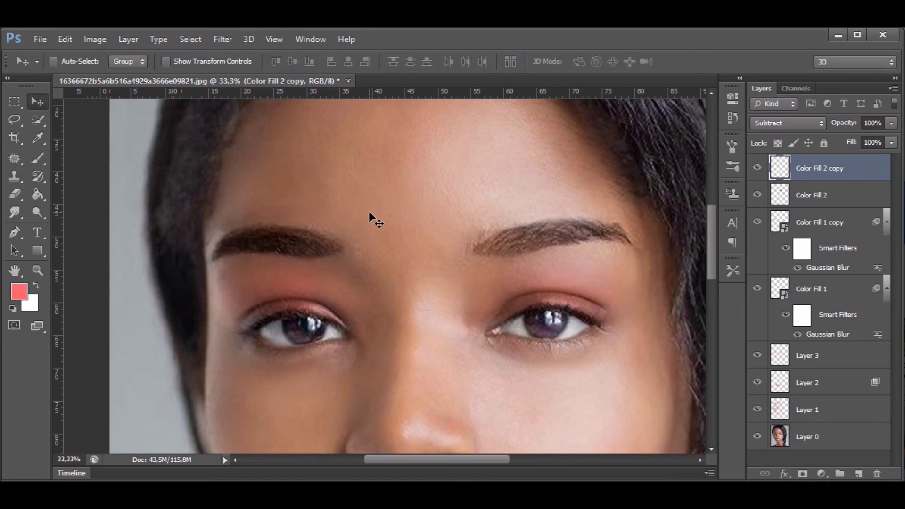
key(ctrl+minus)
Lower the Color Fill 2 copy layer's opacity to about 51%.
key(ctrl+plus)
click(891, 124)
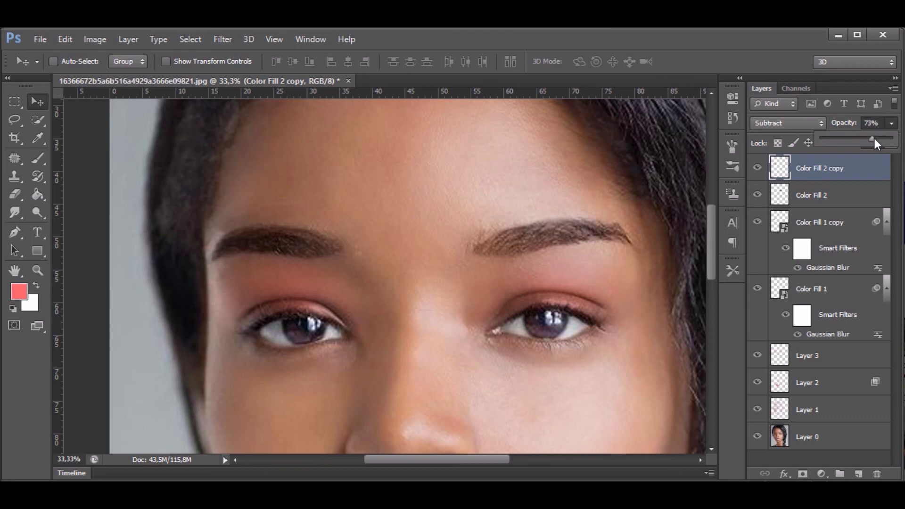
click(857, 185)
click(891, 123)
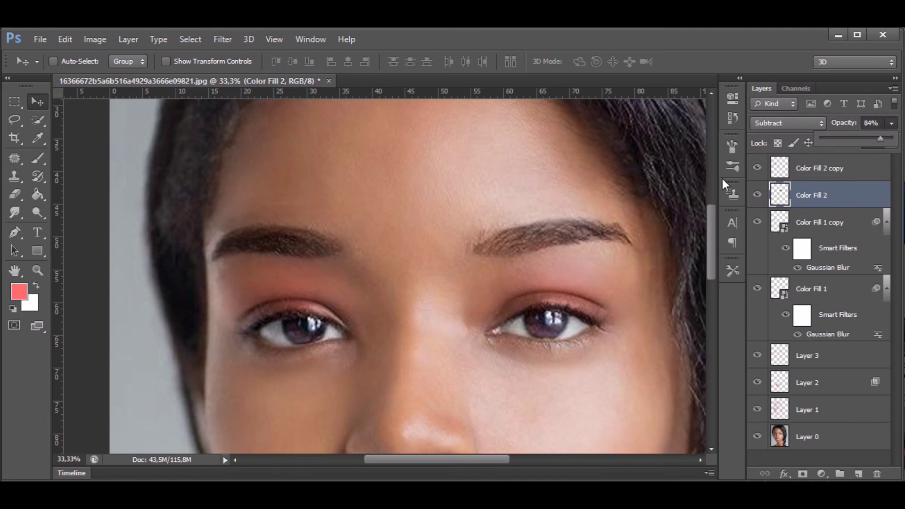
key(ctrl+minus)
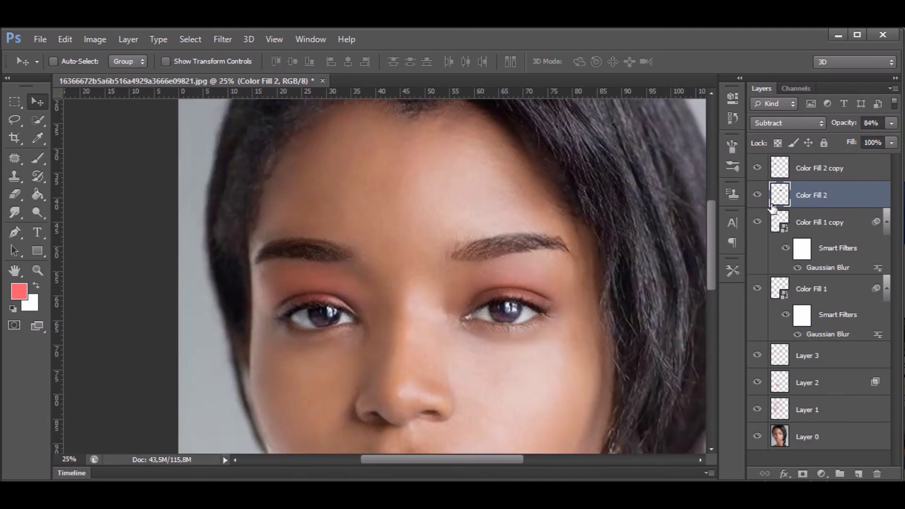
click(758, 168)
click(820, 169)
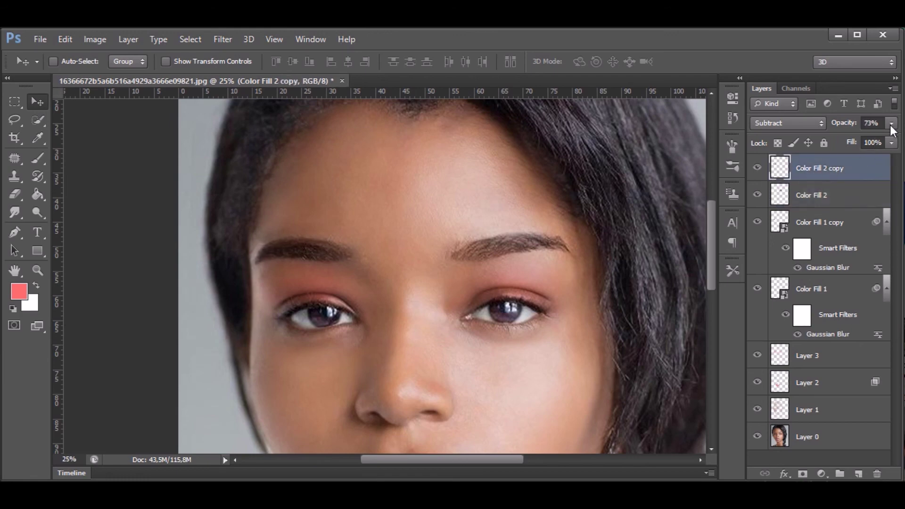
drag(892, 123, 872, 137)
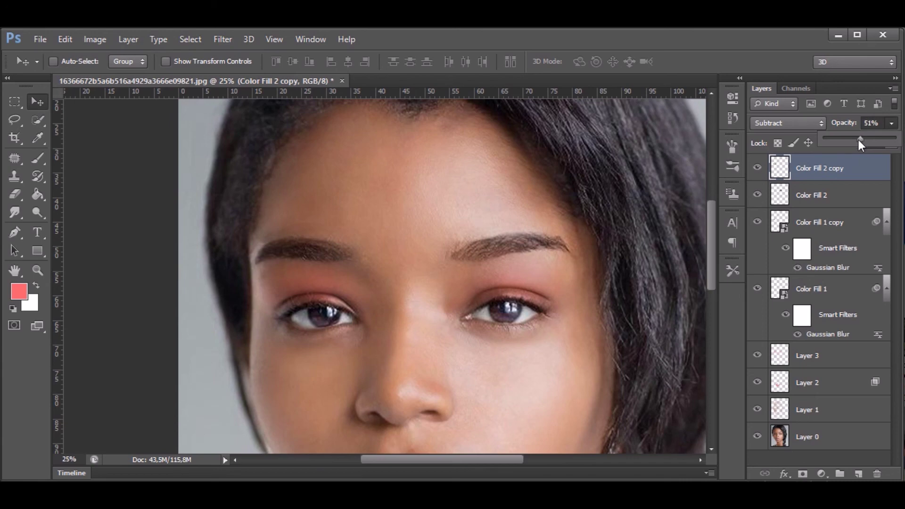
Set the original Color Fill 2 layer's opacity to 70%.
click(868, 200)
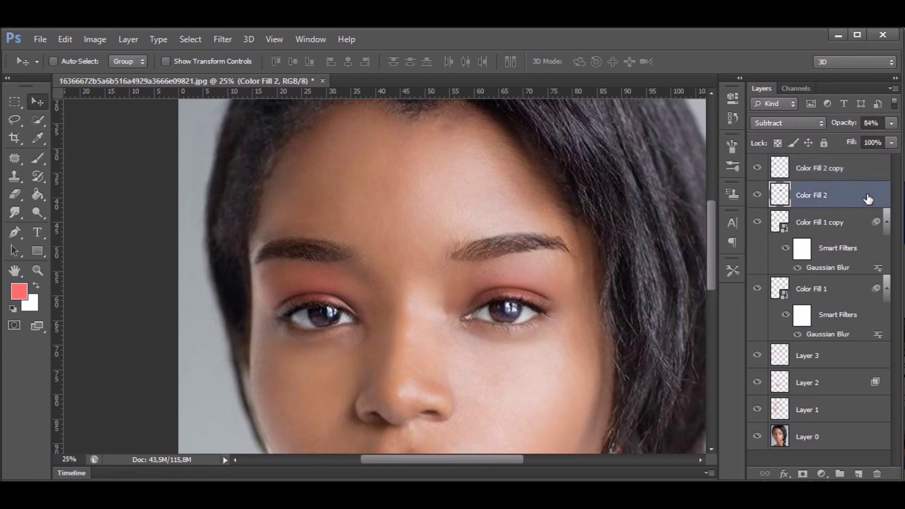
click(892, 124)
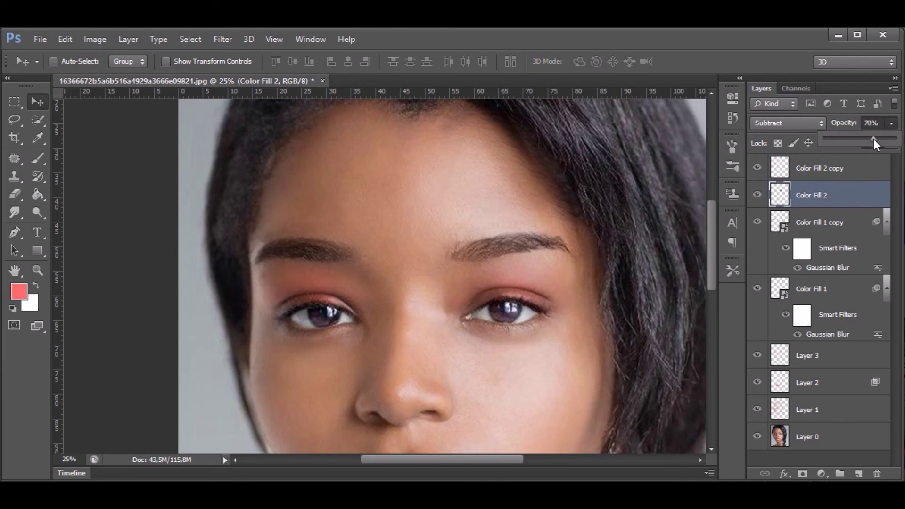
key(ctrl+minus)
key(ctrl+0)
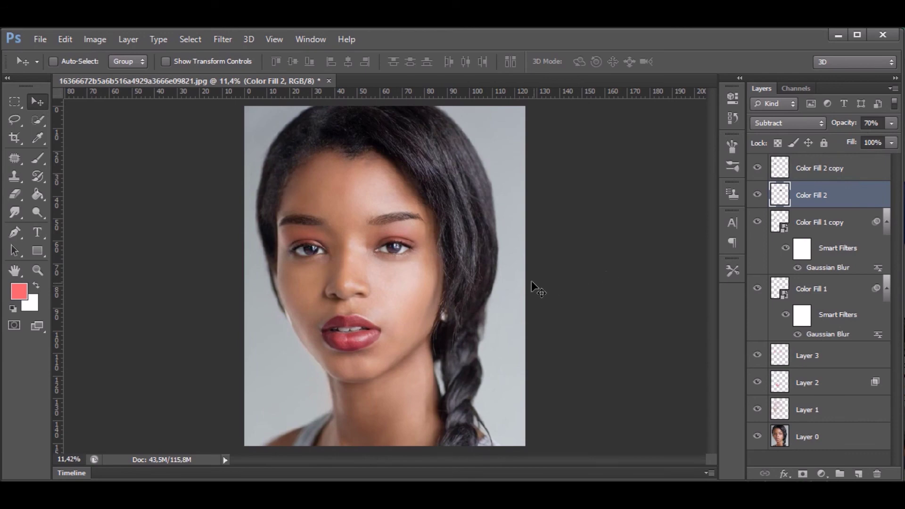
Lower Layer 3's eyeshadow opacity from 63% to 52% and view the whole portrait.
key(ctrl+plus)
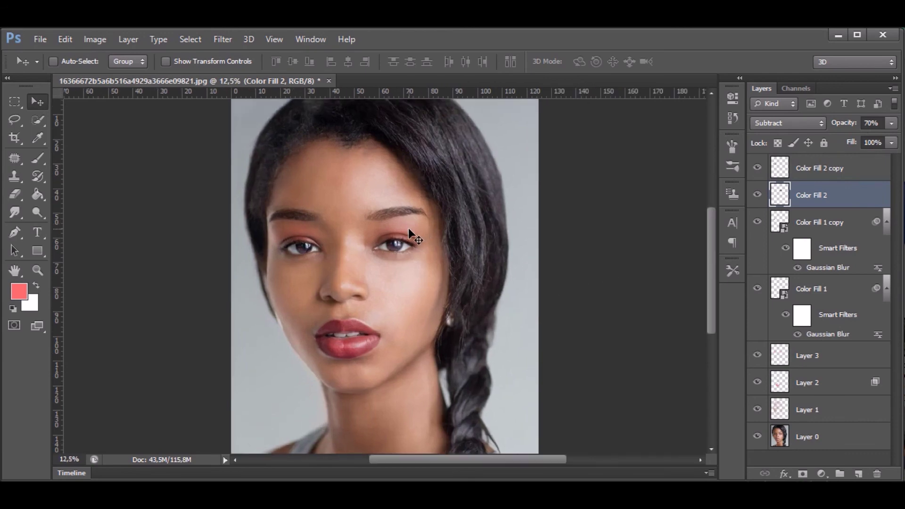
key(ctrl+plus)
key(ctrl+plus)
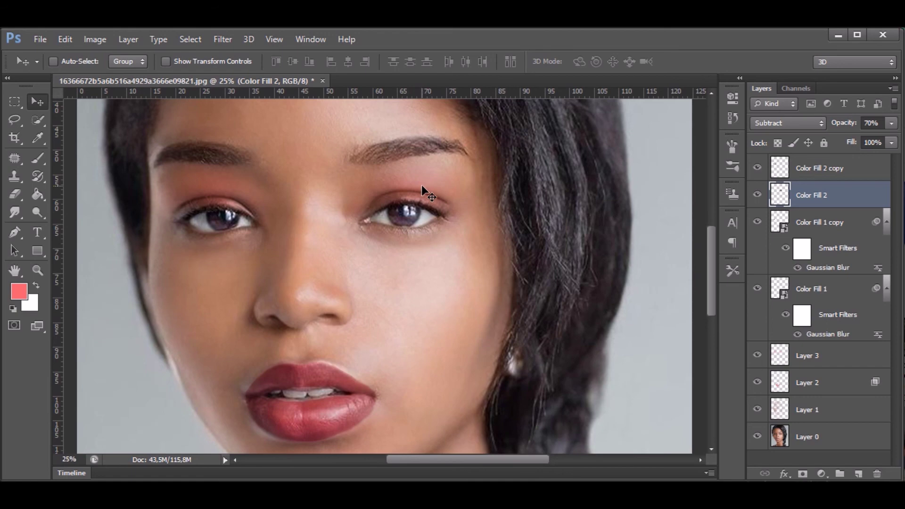
ctrl+click(422, 185)
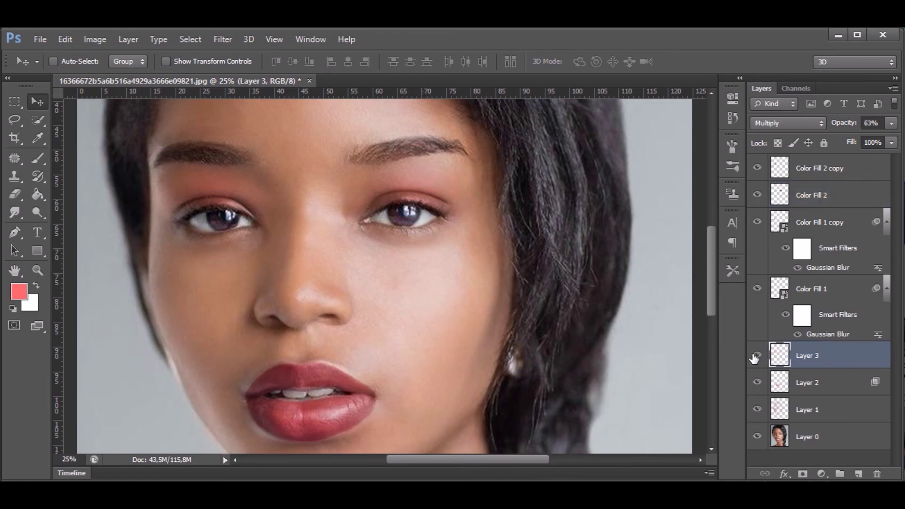
click(888, 125)
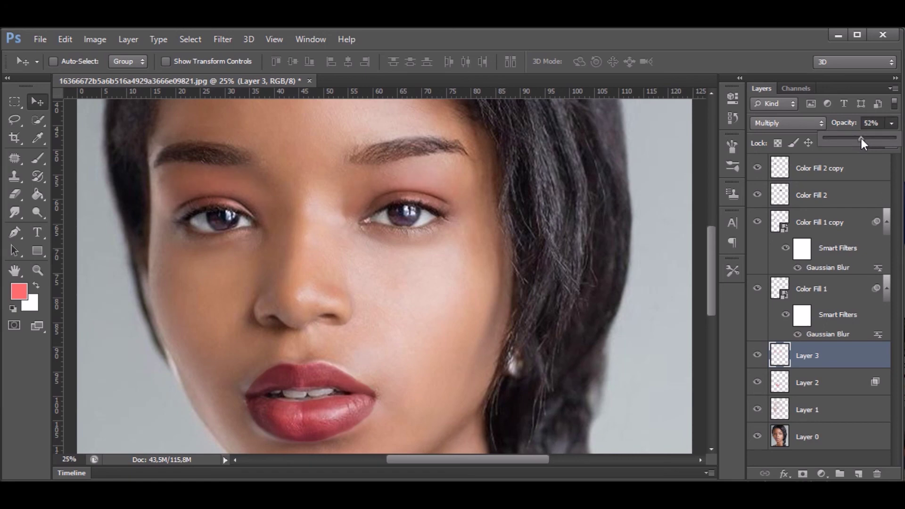
key(ctrl+minus)
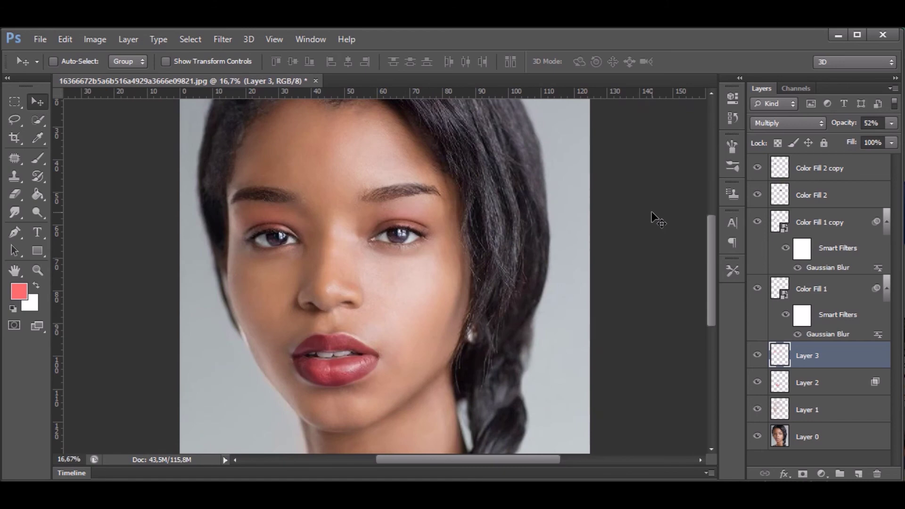
key(ctrl+0)
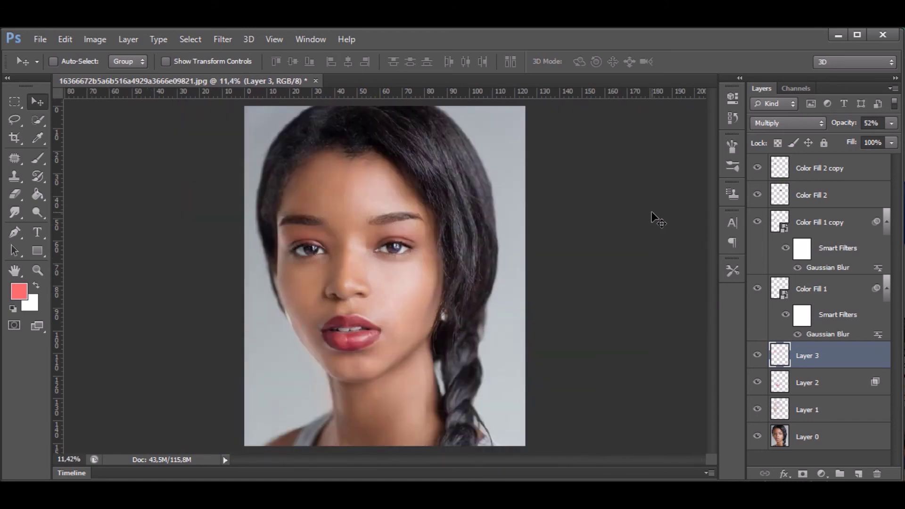